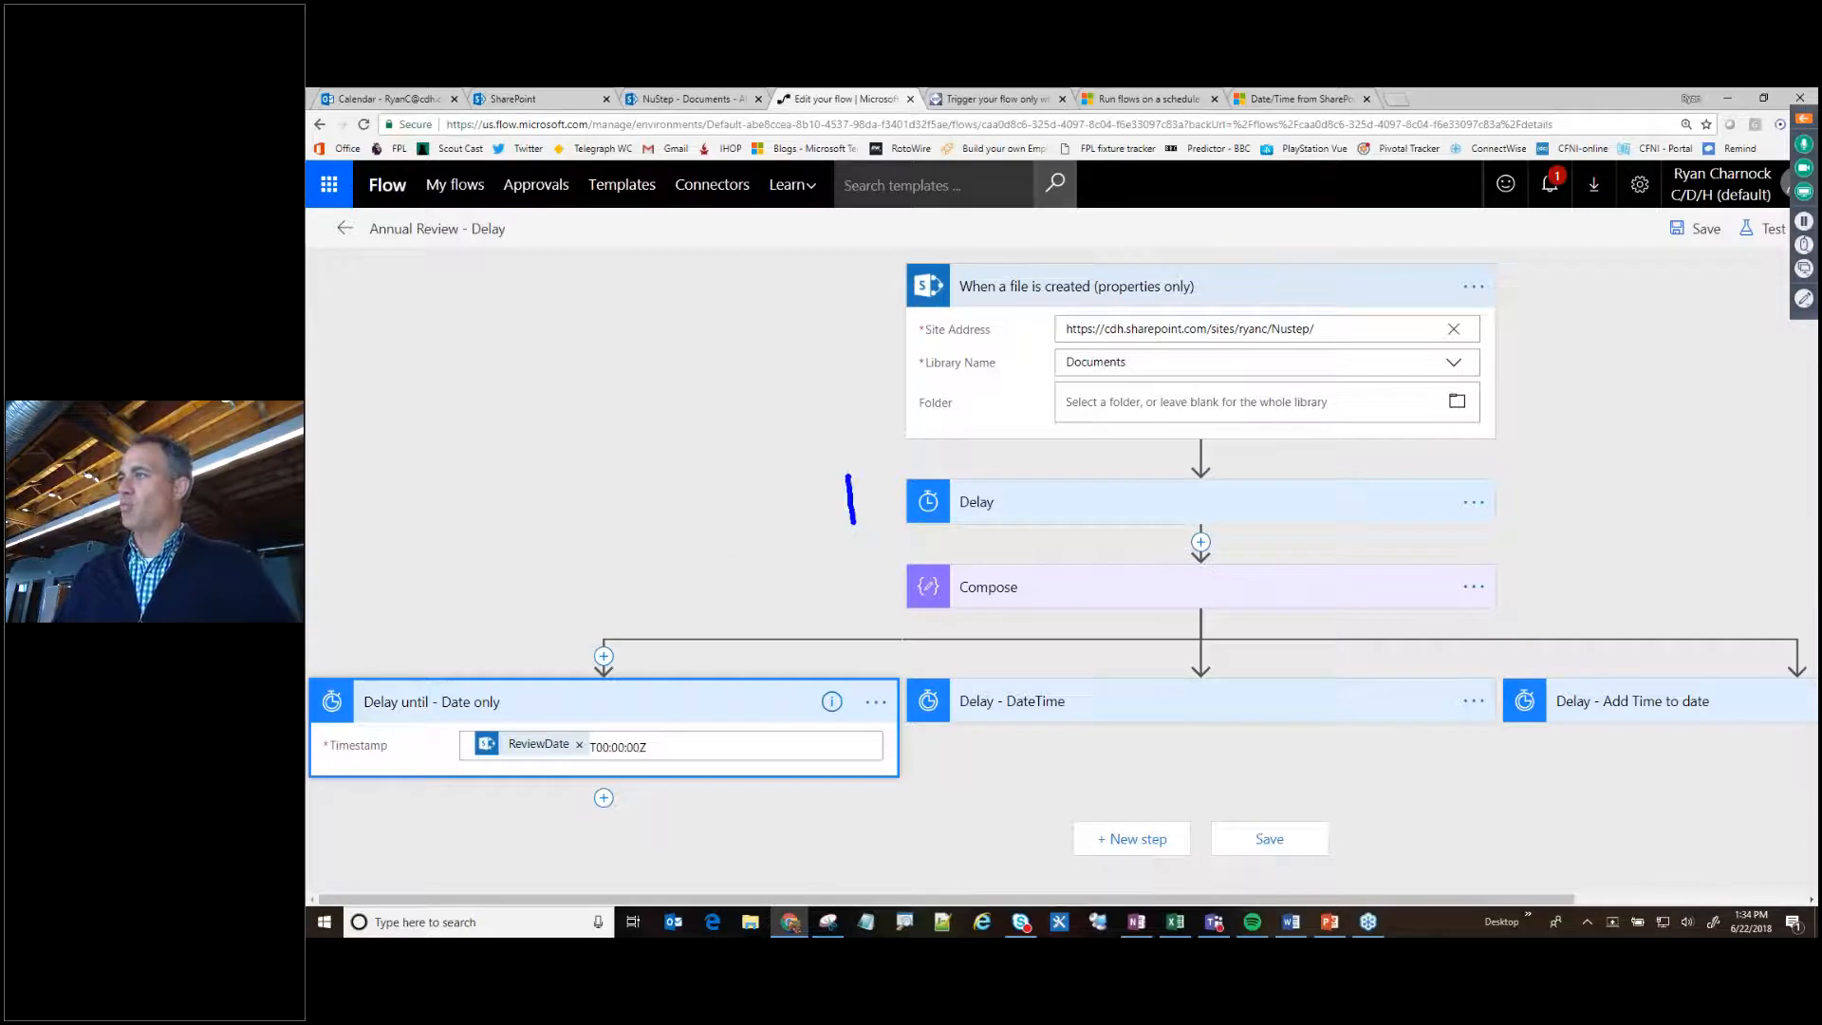
- Annotate the Delay until - Date only action with a 2 and arrows to its ReviewDate and T00:00:00Z values, and clear the annotations
mouse_move(412, 642)
left_mouse_down()
mouse_move(465, 636)
mouse_move(497, 664)
left_mouse_up()
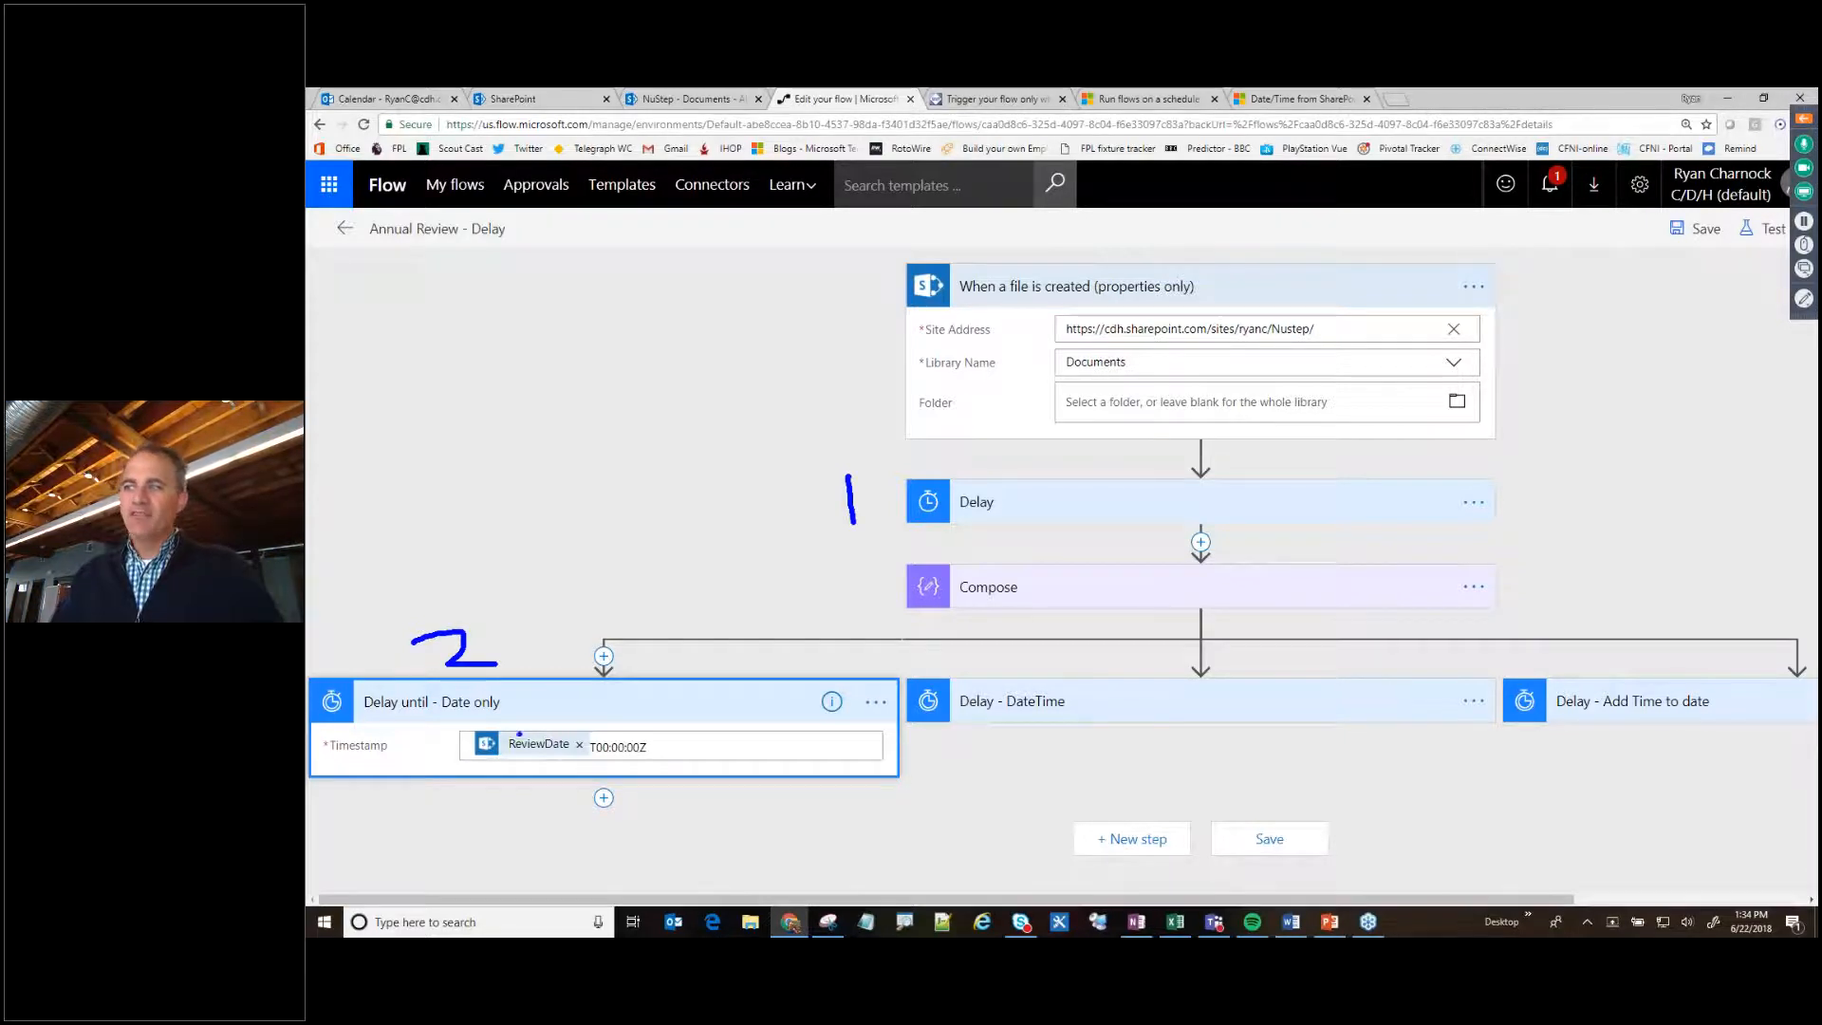
left_click_drag(643, 562, 536, 729)
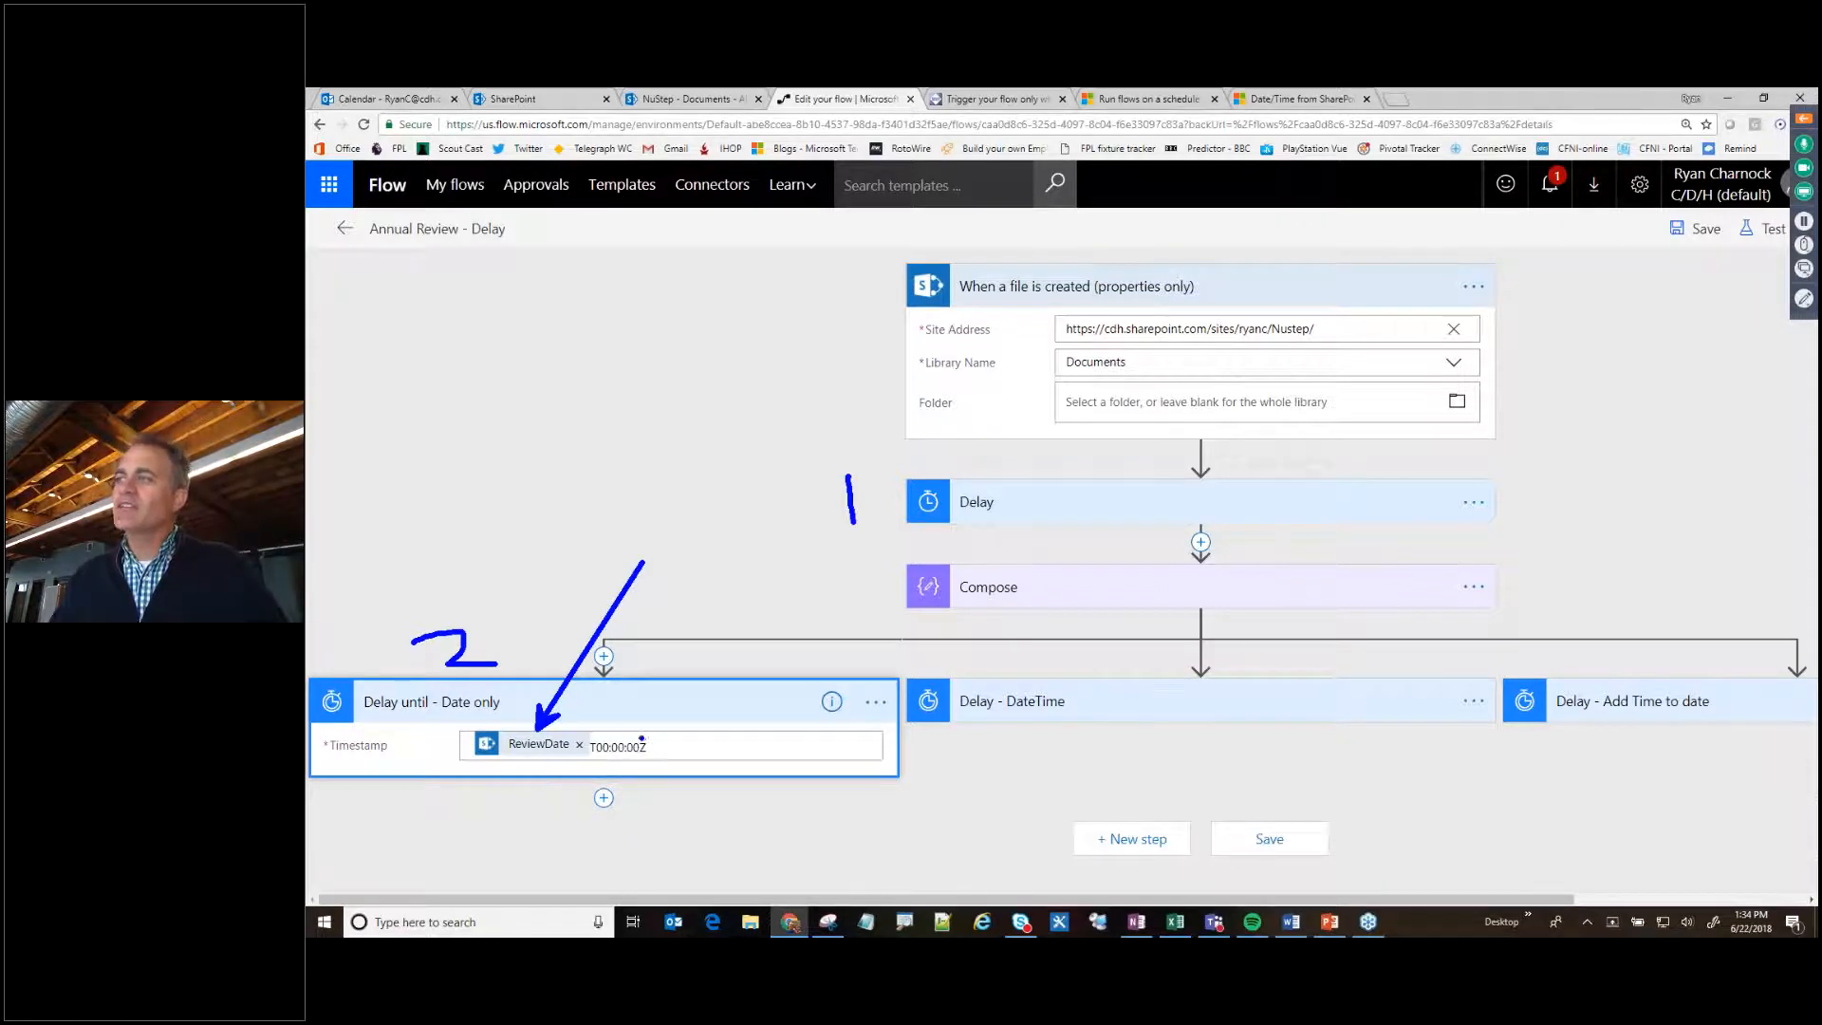
left_click_drag(642, 737, 736, 626)
left_click_drag(624, 761, 667, 851)
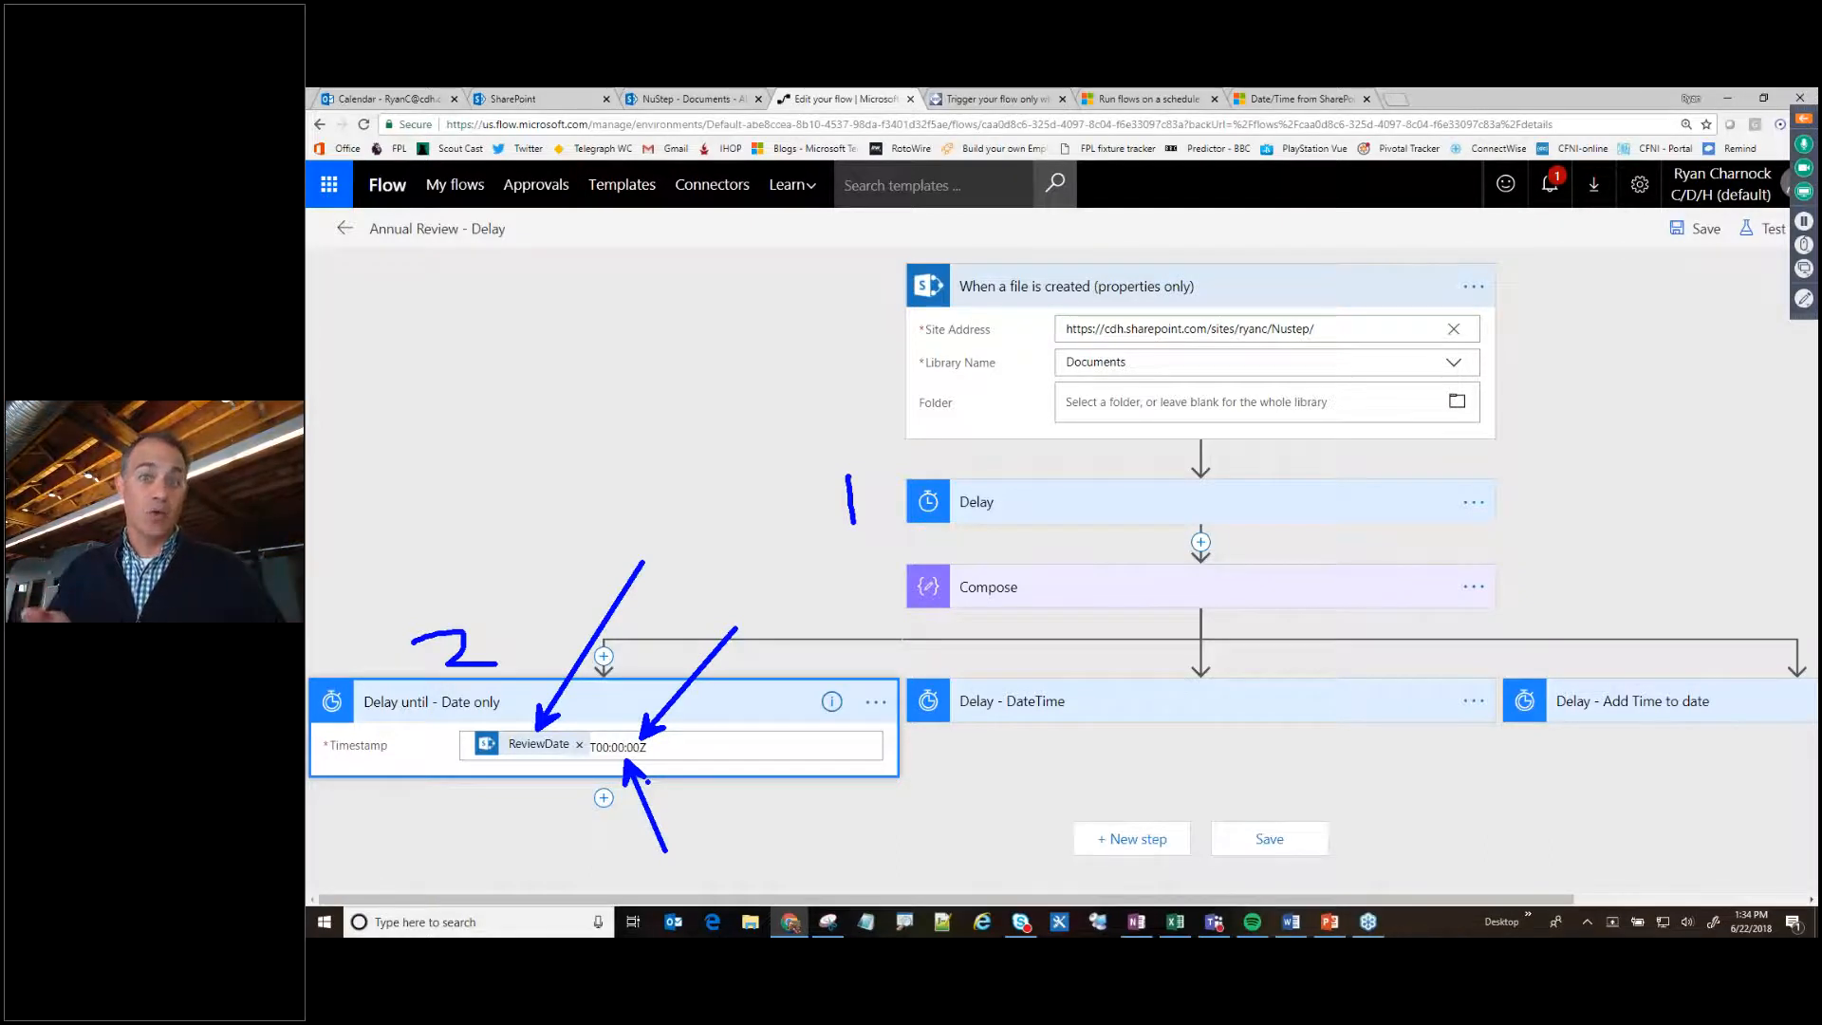
key("Escape")
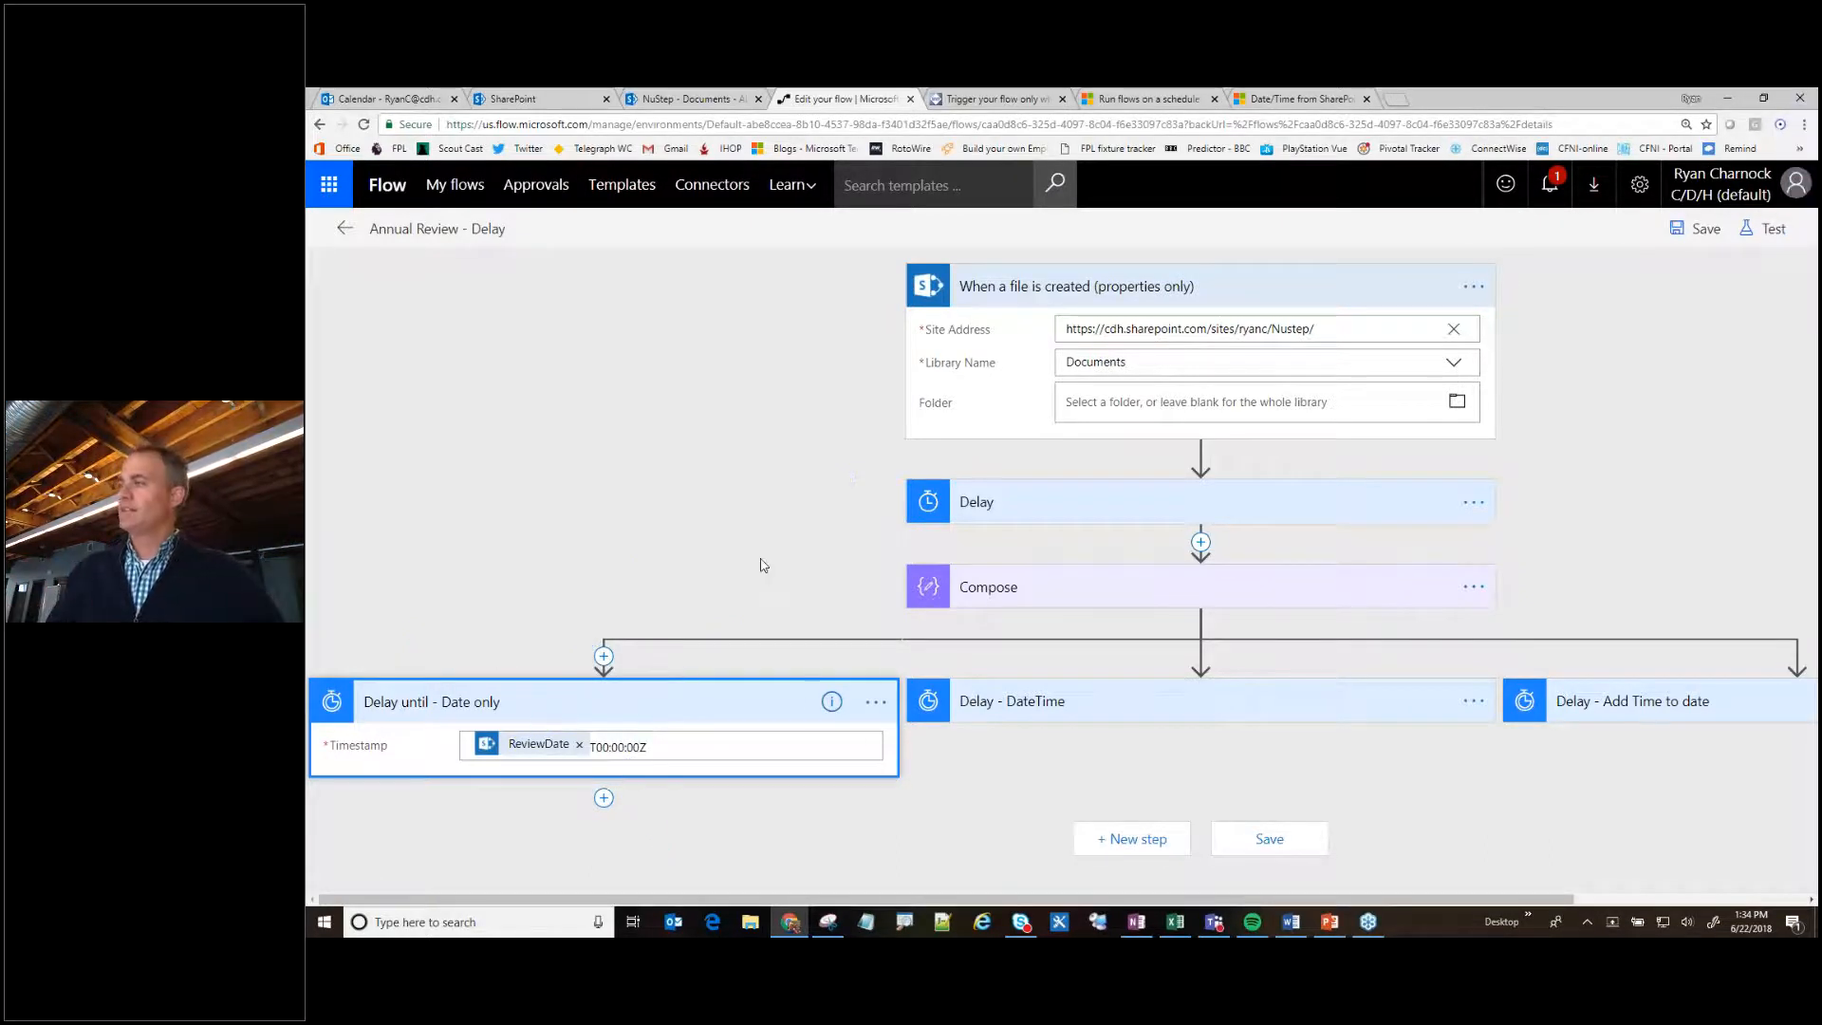
- Expand the Delay - DateTime, Compose and Delay - Add Time to date actions to review their configured inputs
left_click(1044, 702)
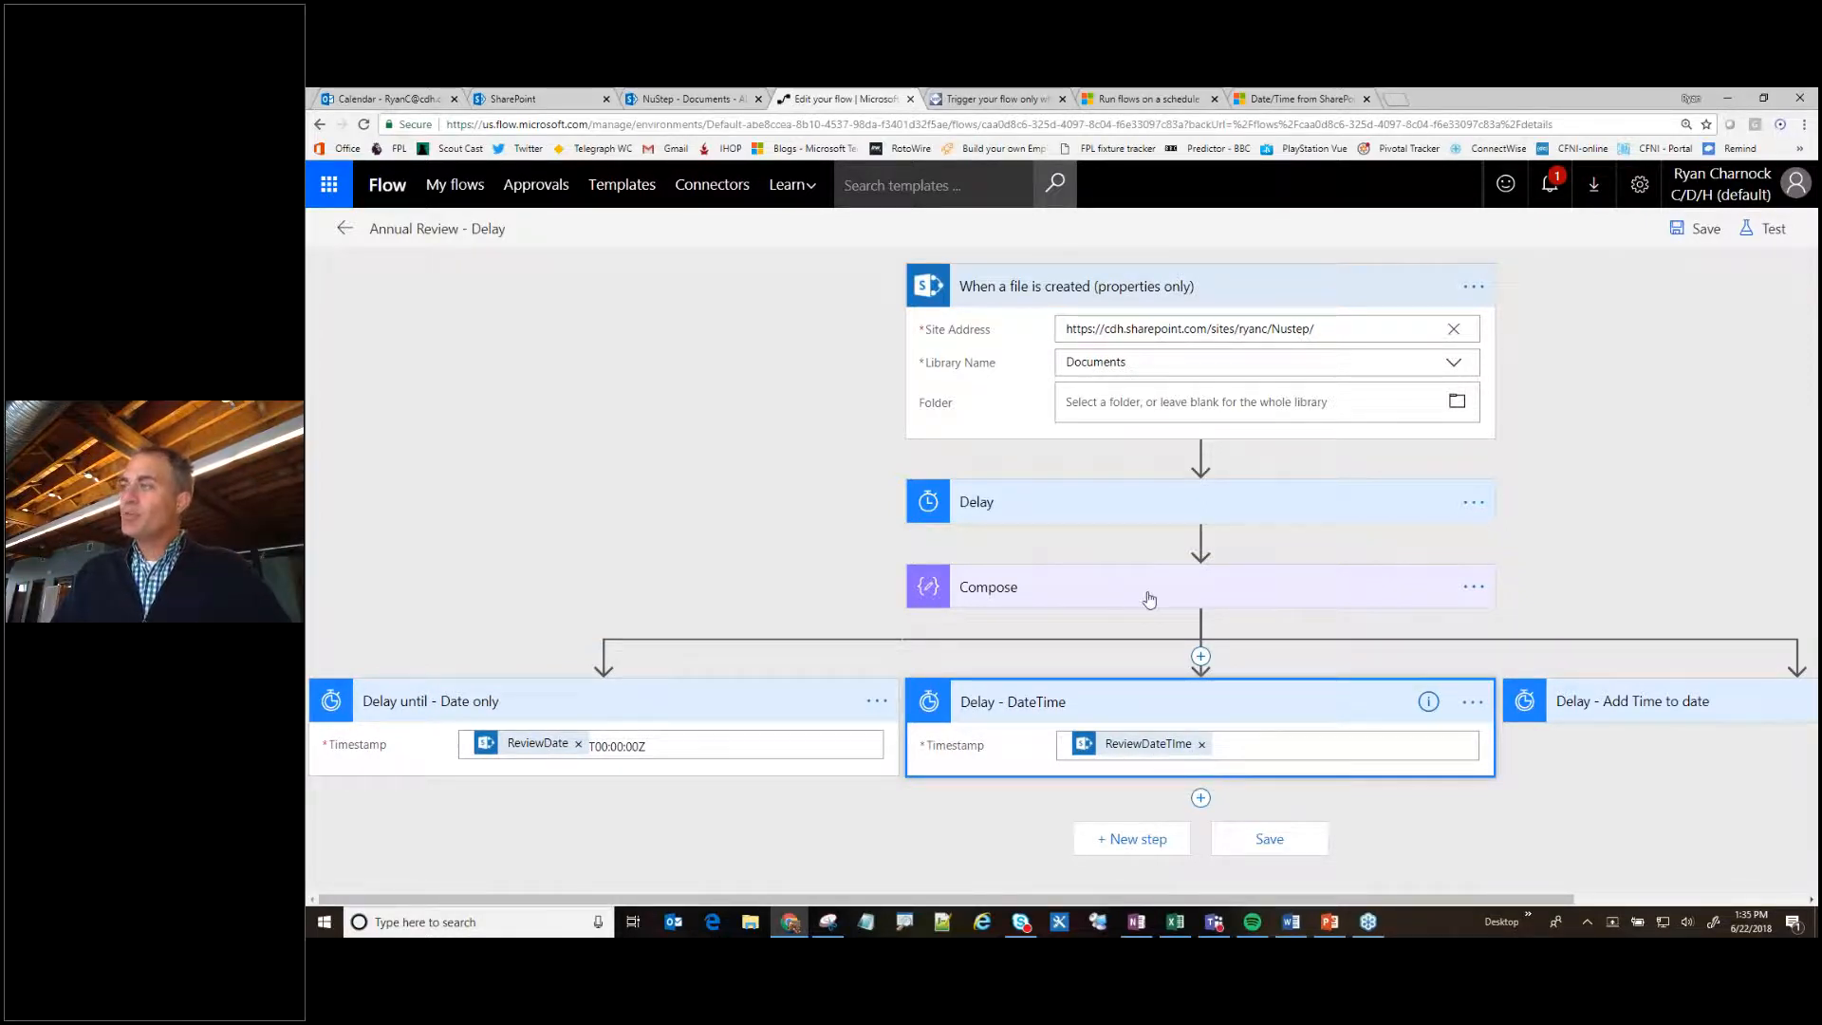
left_click(1091, 591)
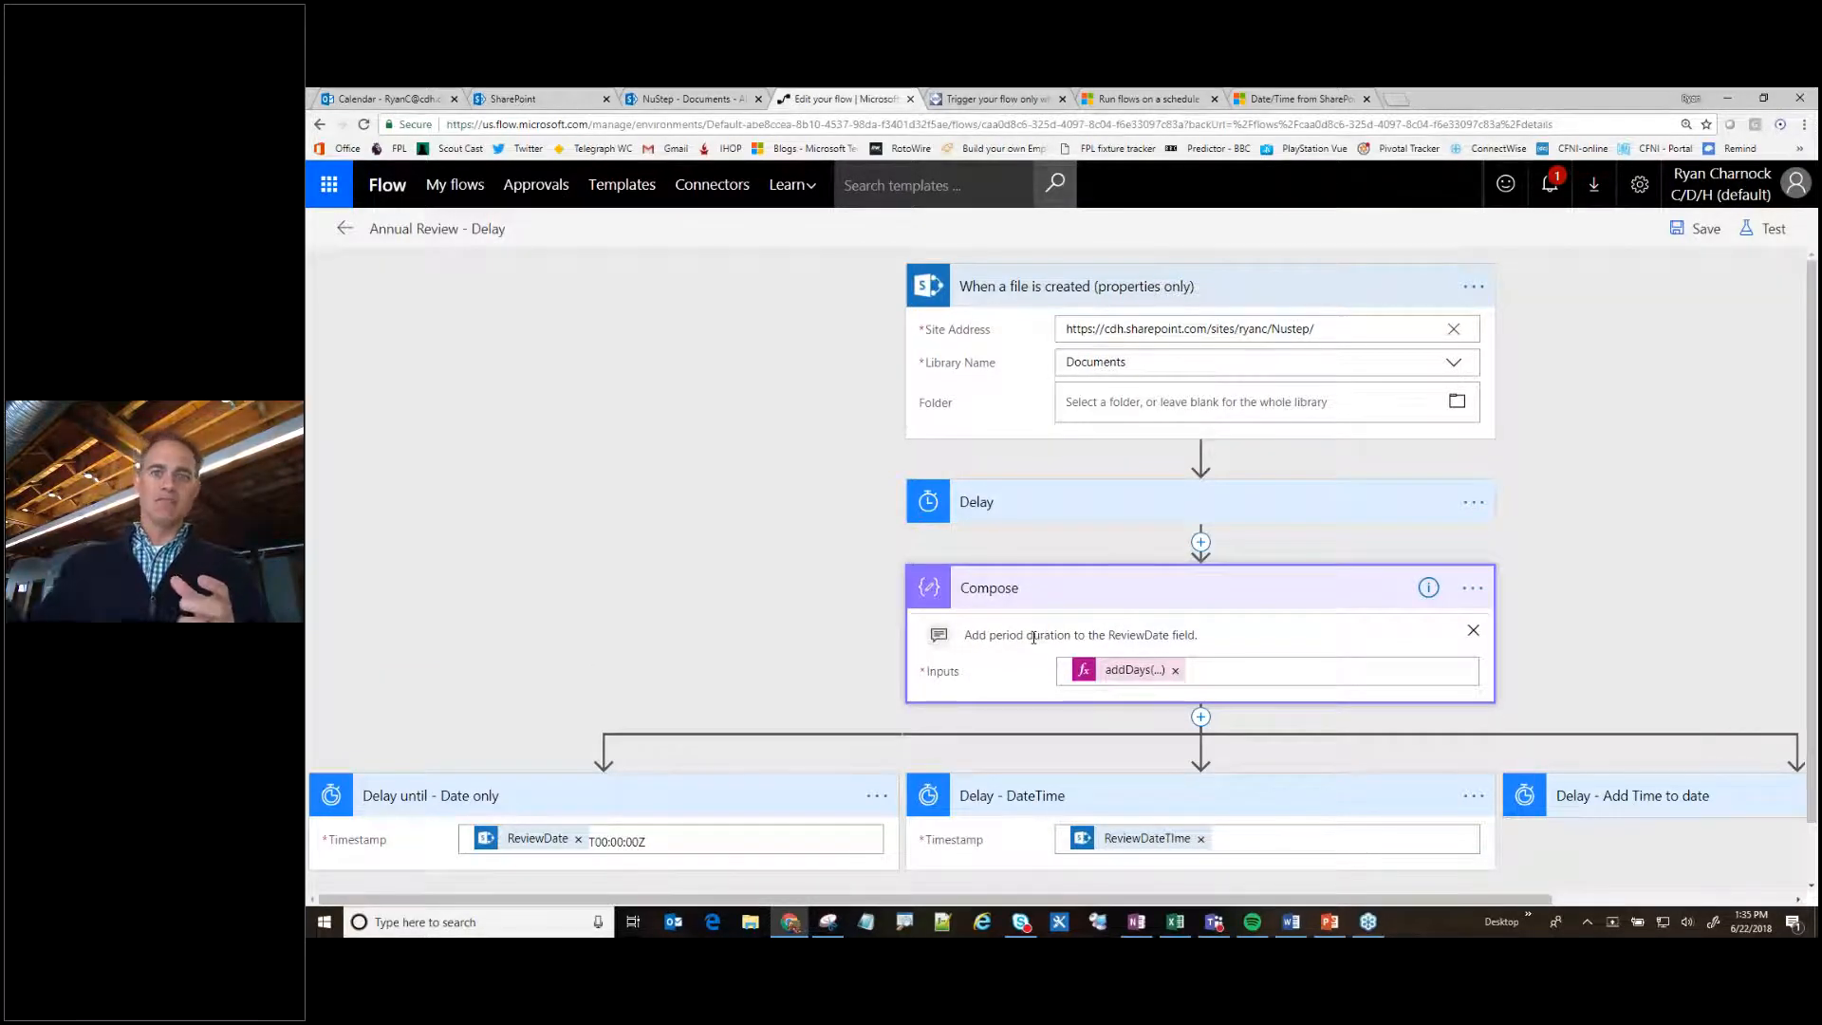
left_click(1647, 817)
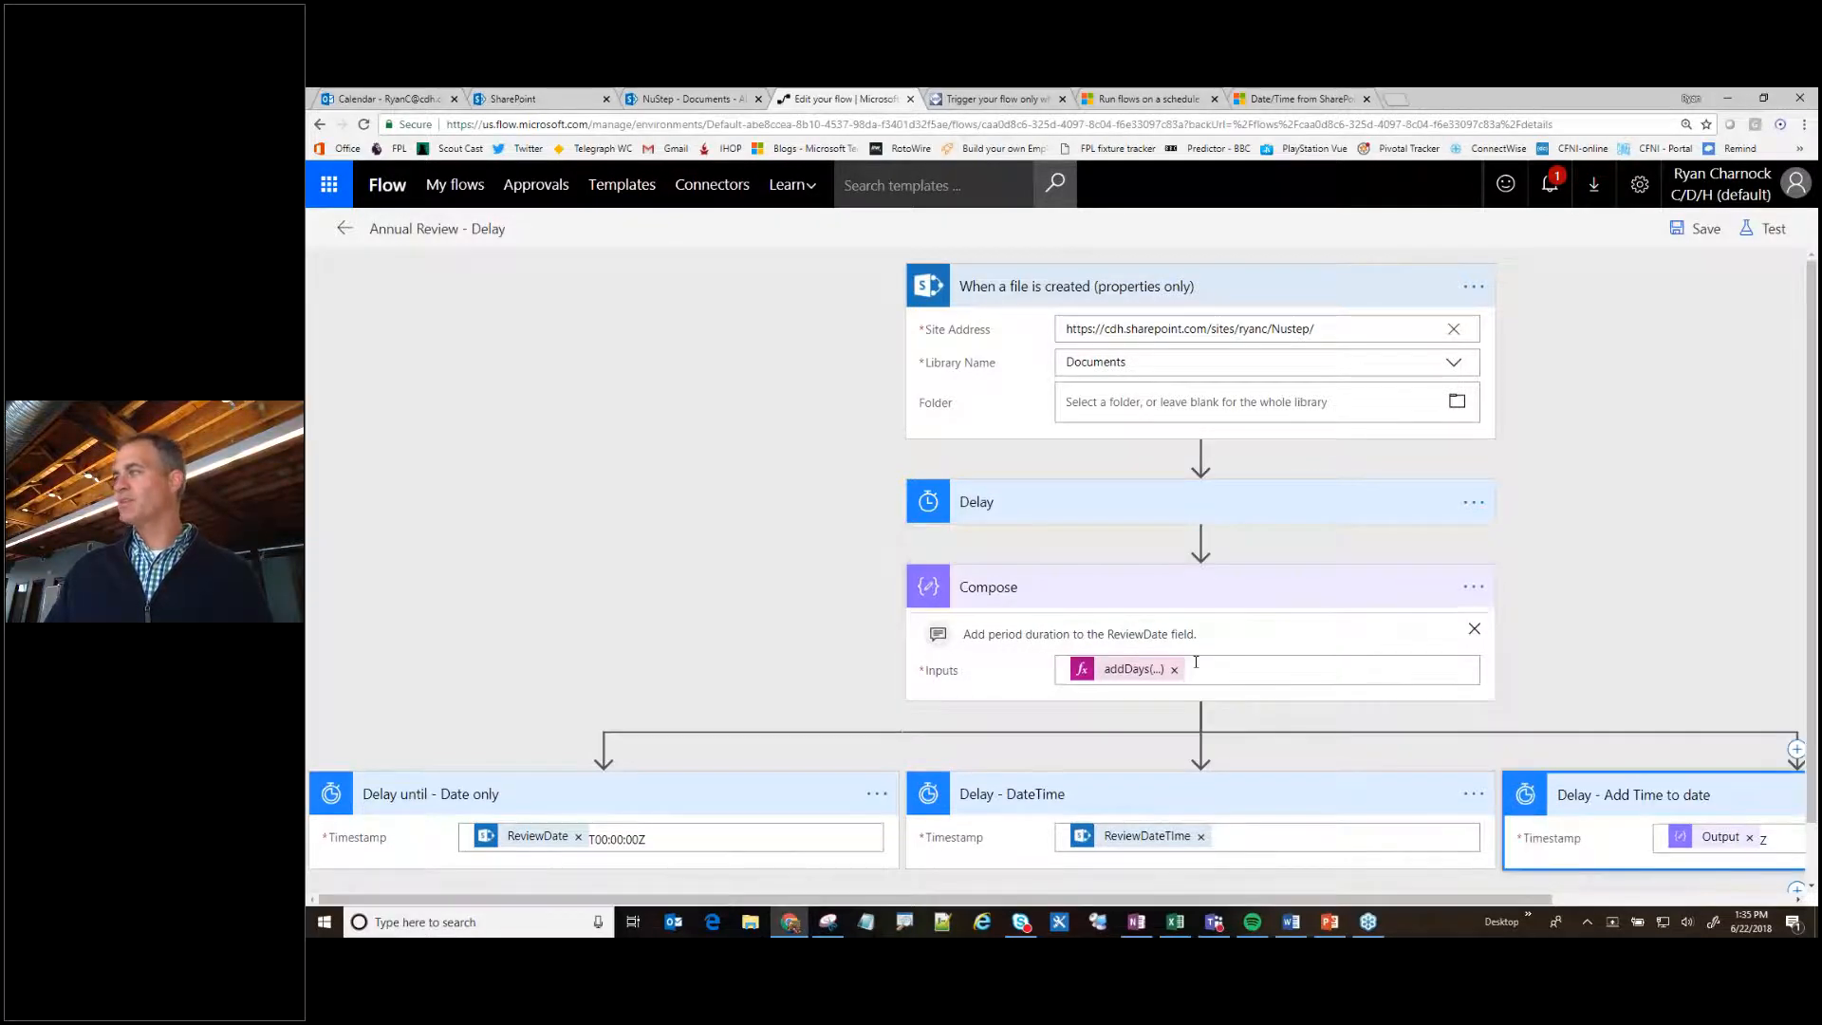
left_click_drag(1438, 899, 1678, 900)
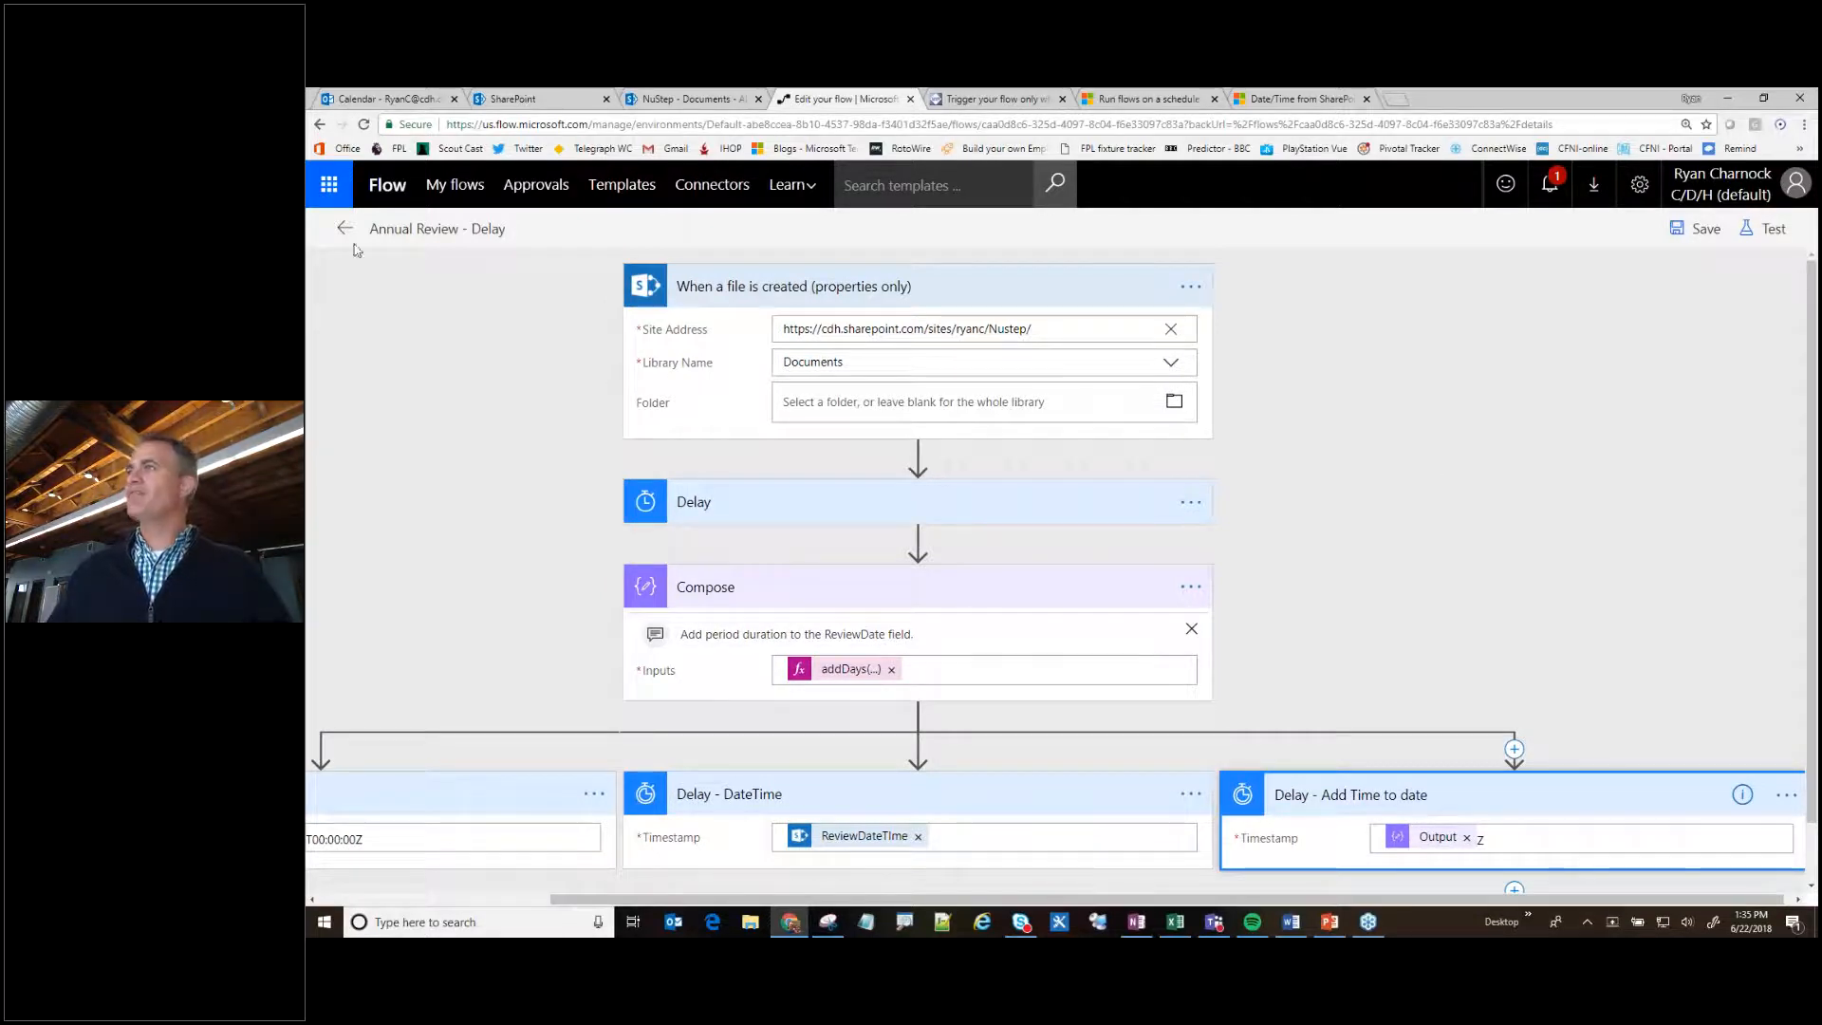
- Upload the file 5 Test Doc.docx to the NuStep Documents library in SharePoint
left_click(688, 99)
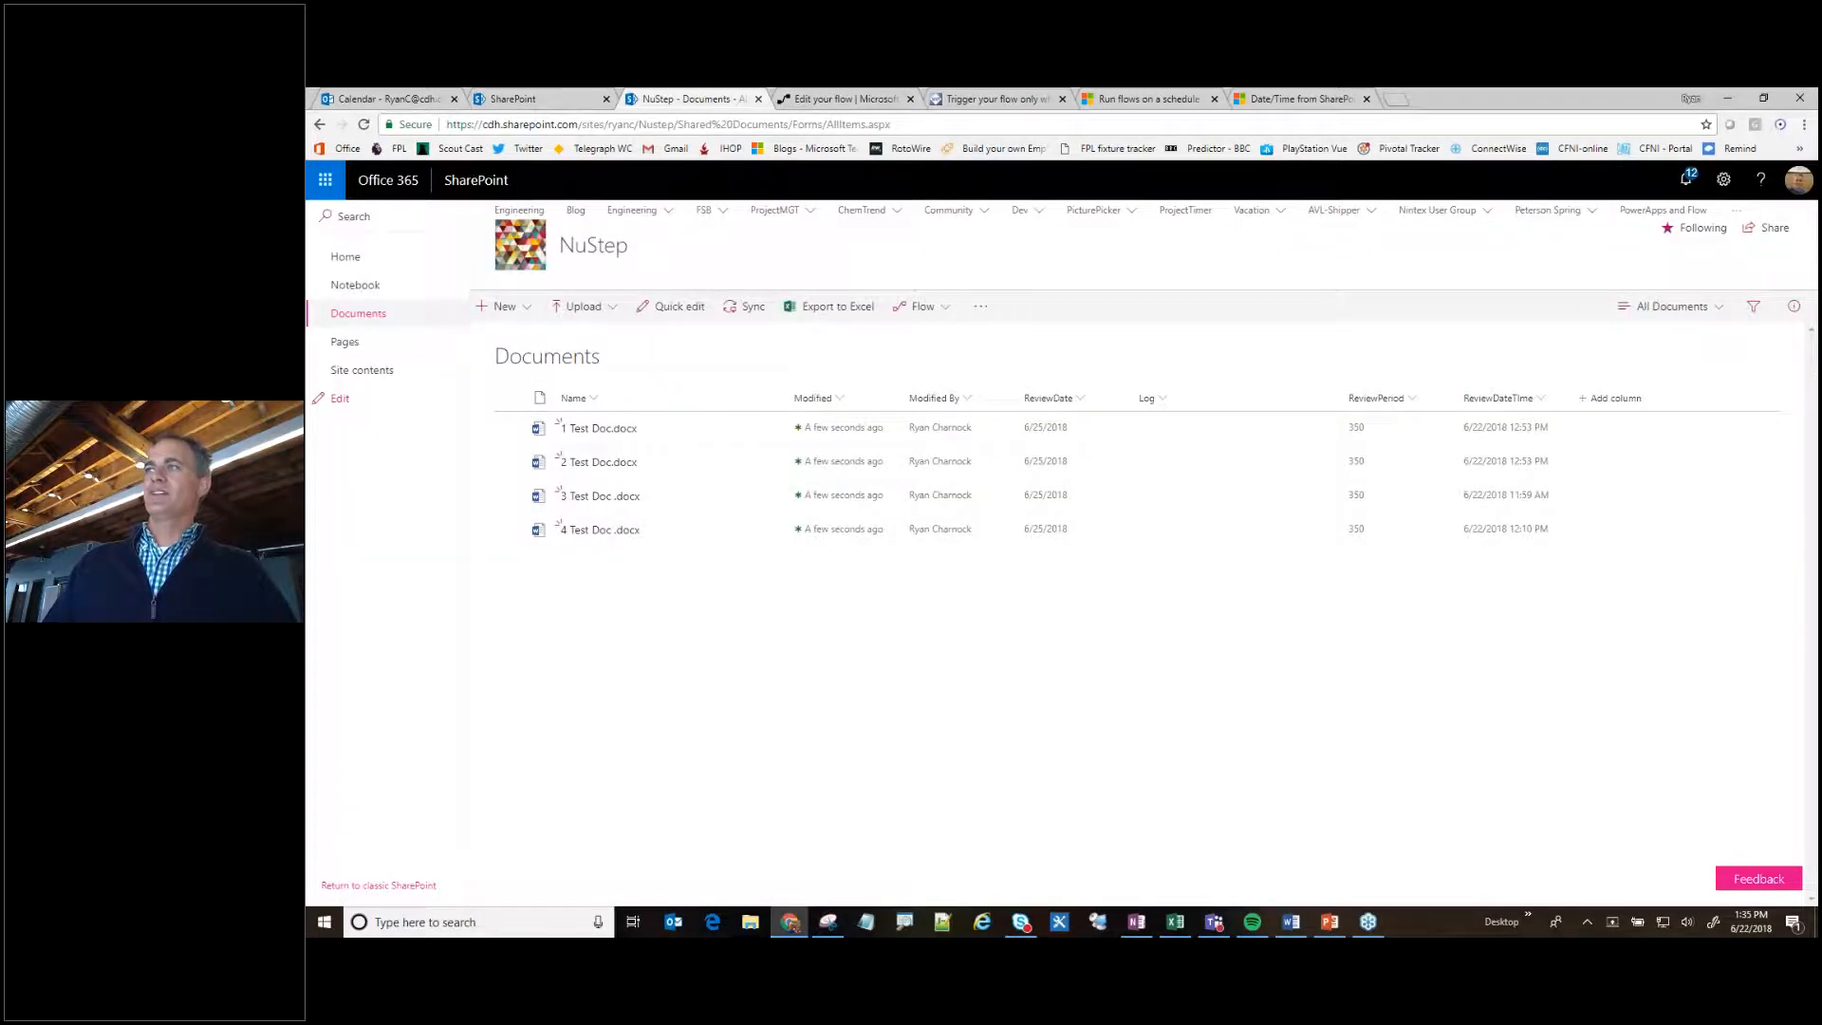
left_click(581, 305)
left_click(575, 350)
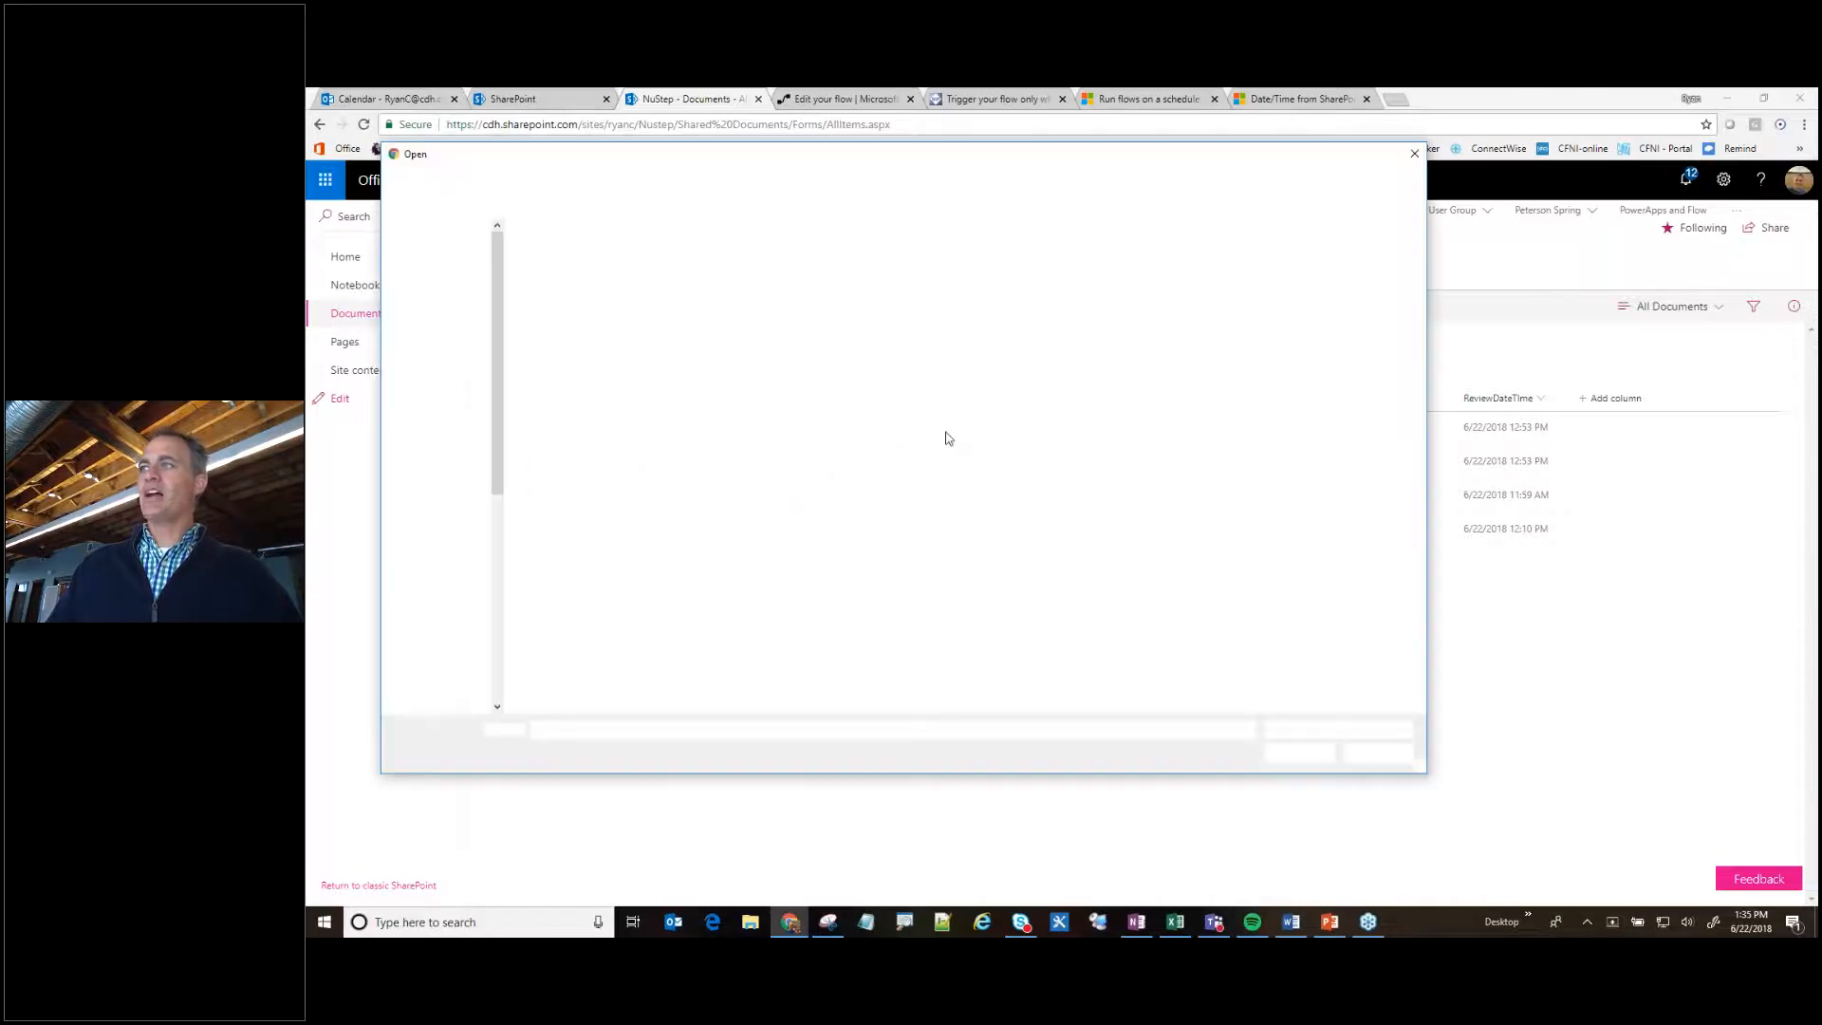
double_click(562, 352)
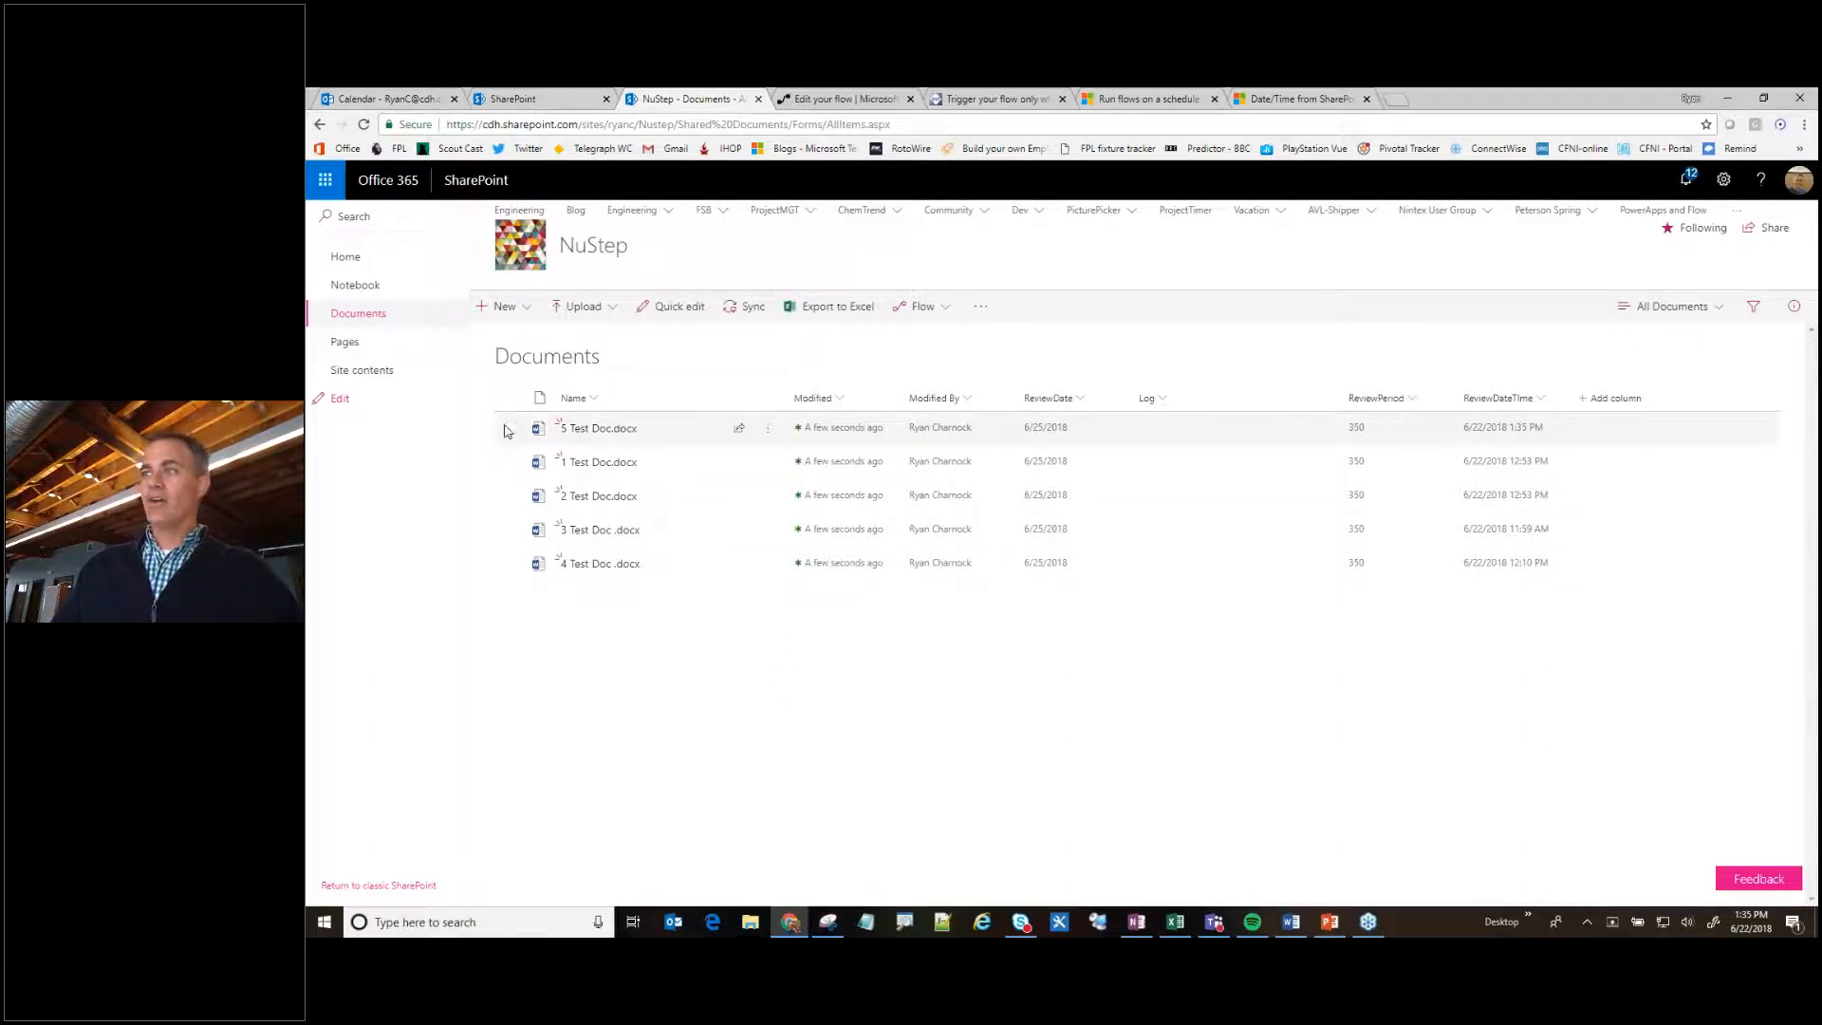
- Switch back to Flow, leave the Annual Review - Delay editor without saving, and open the newest running entry in its run history
left_click(840, 99)
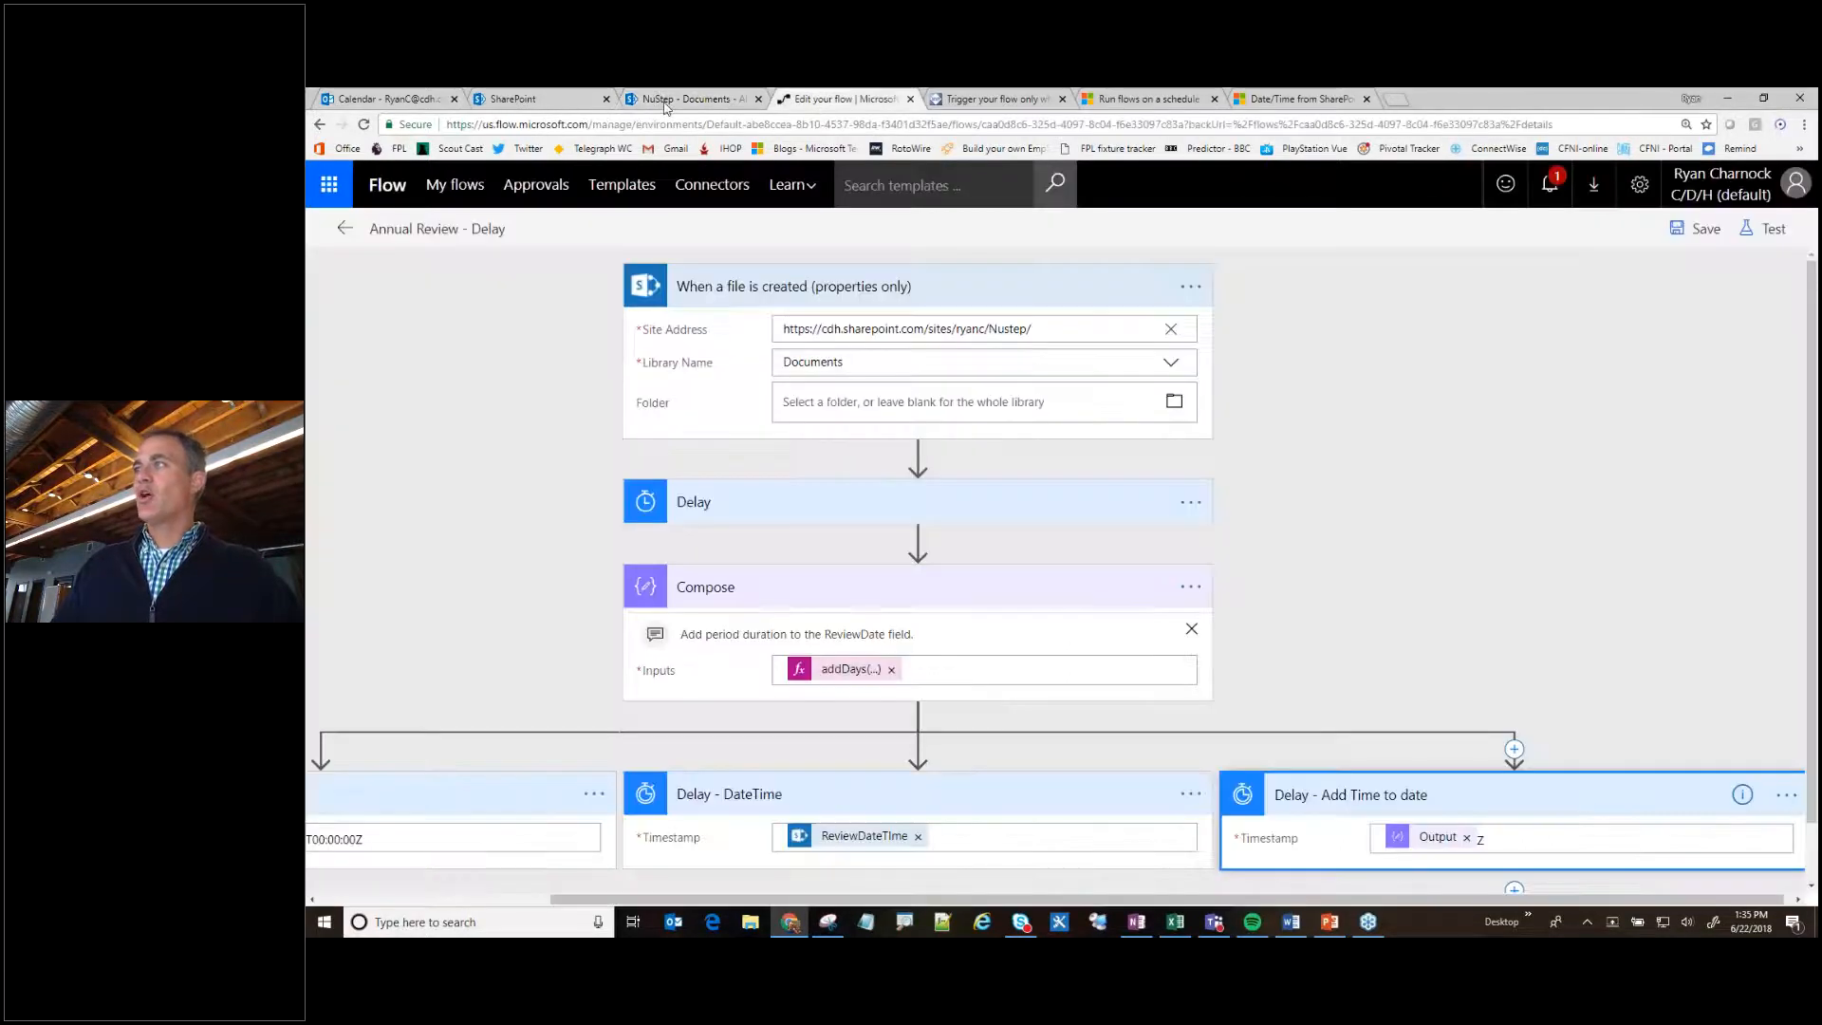
left_click(345, 227)
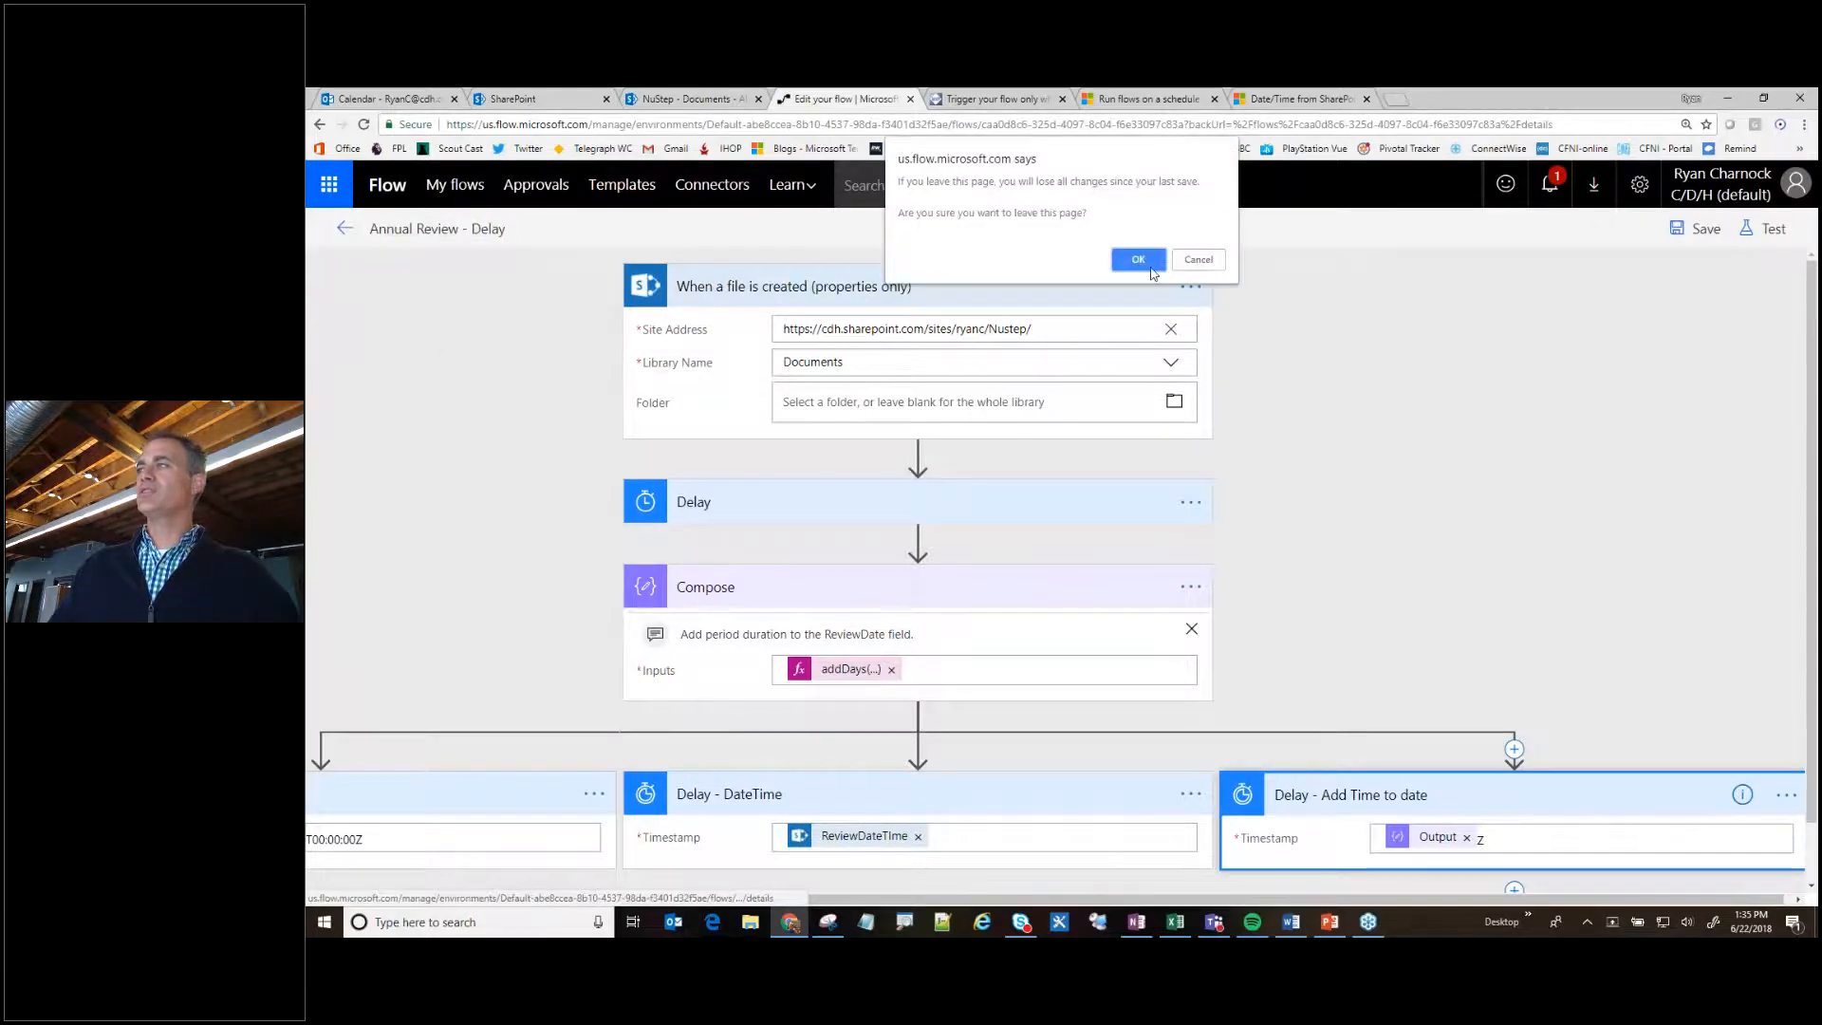
key("Return")
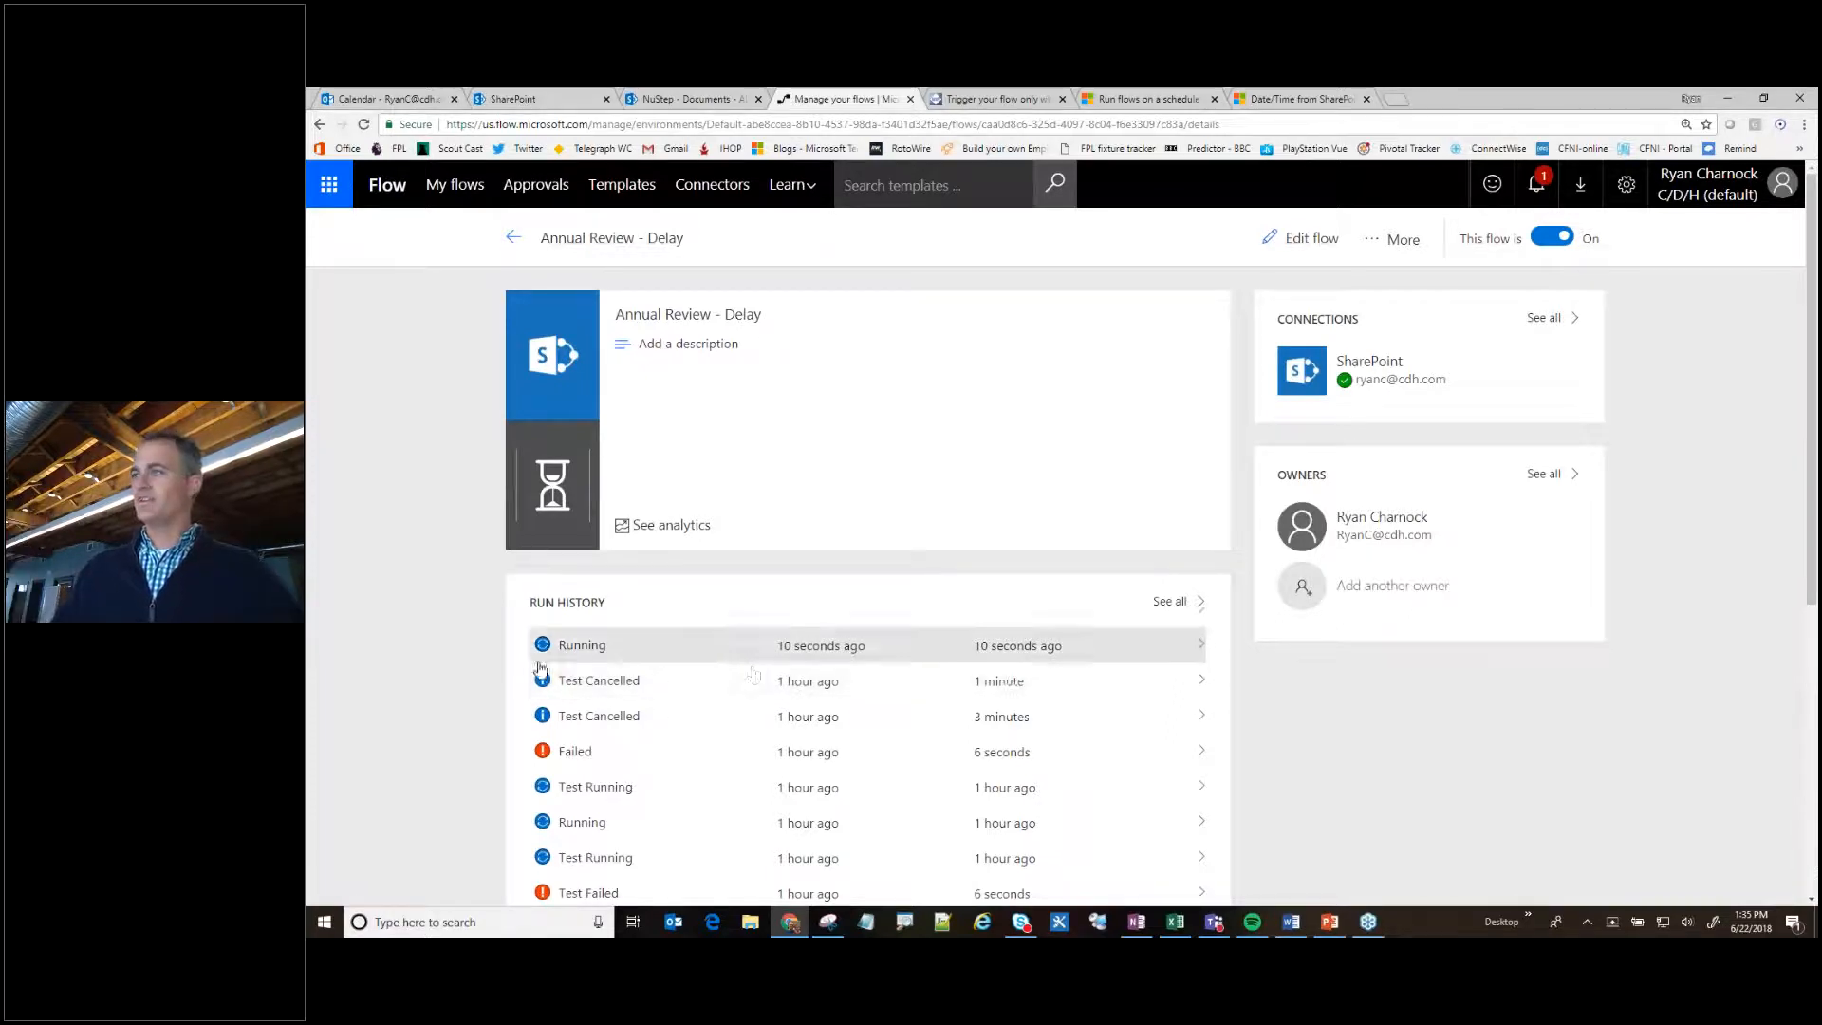
scroll(418, 658, "down", 3)
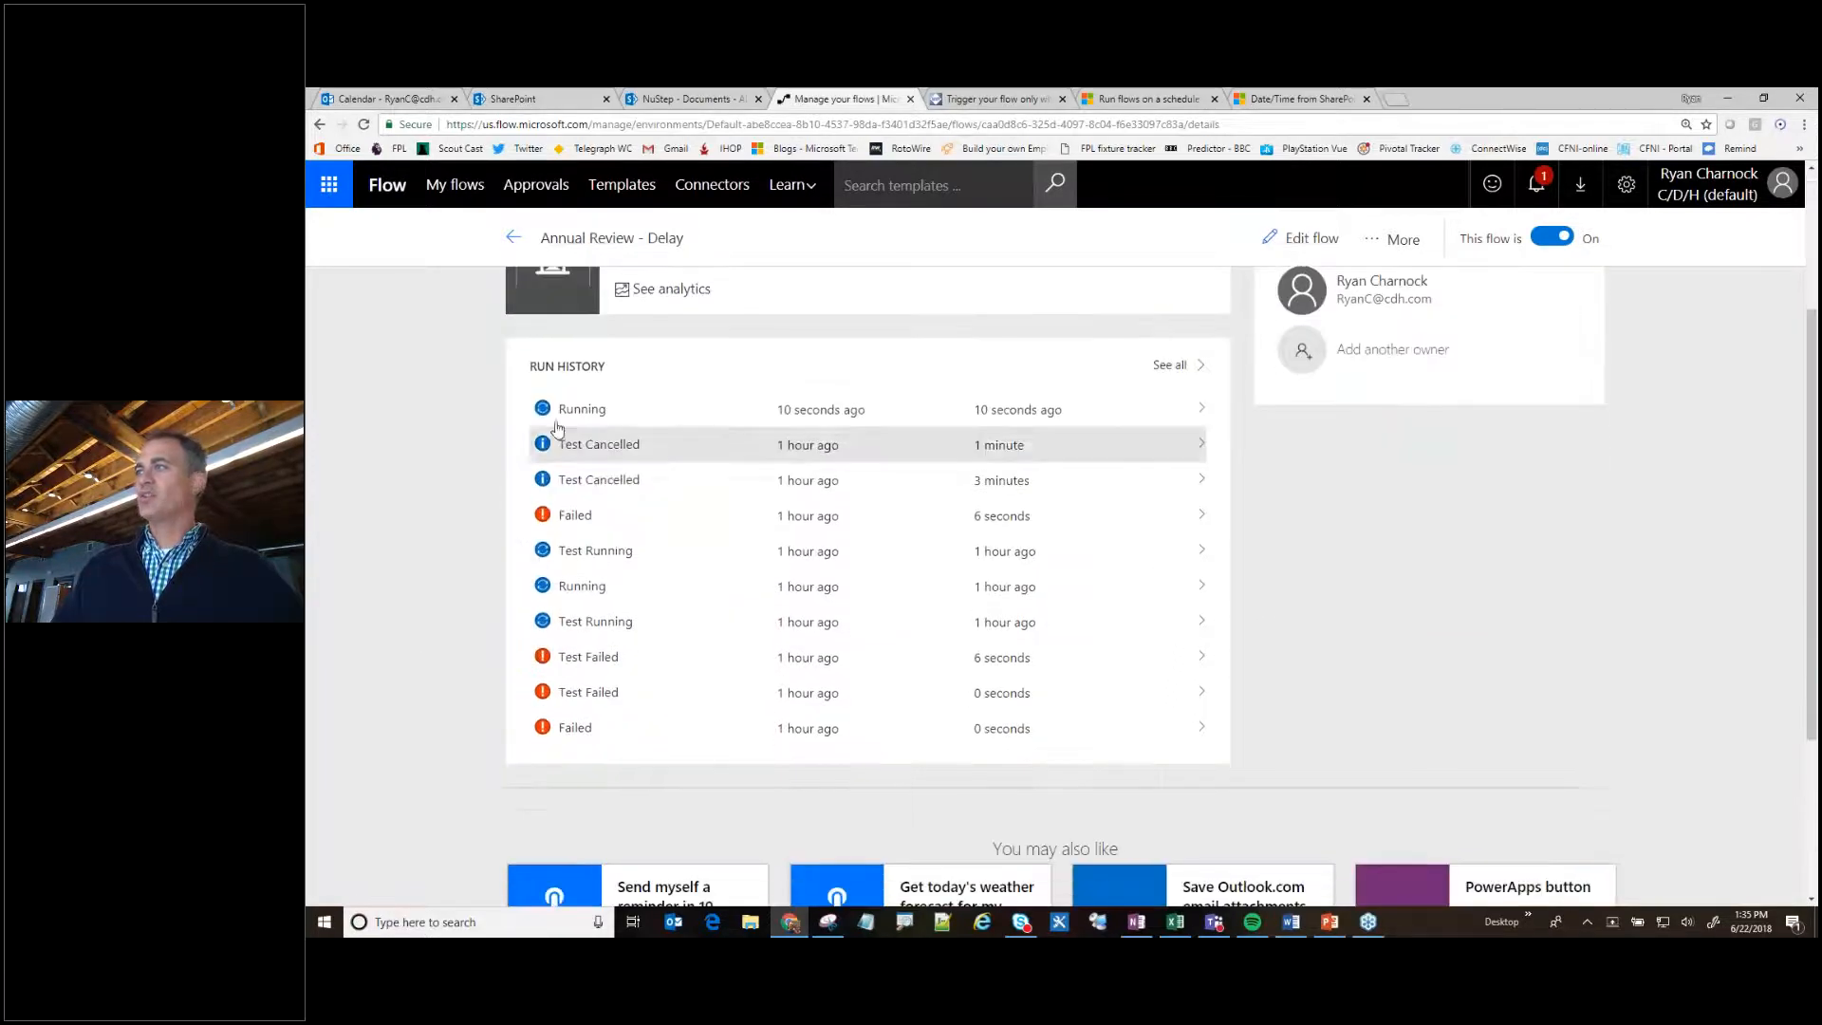
left_click(931, 419)
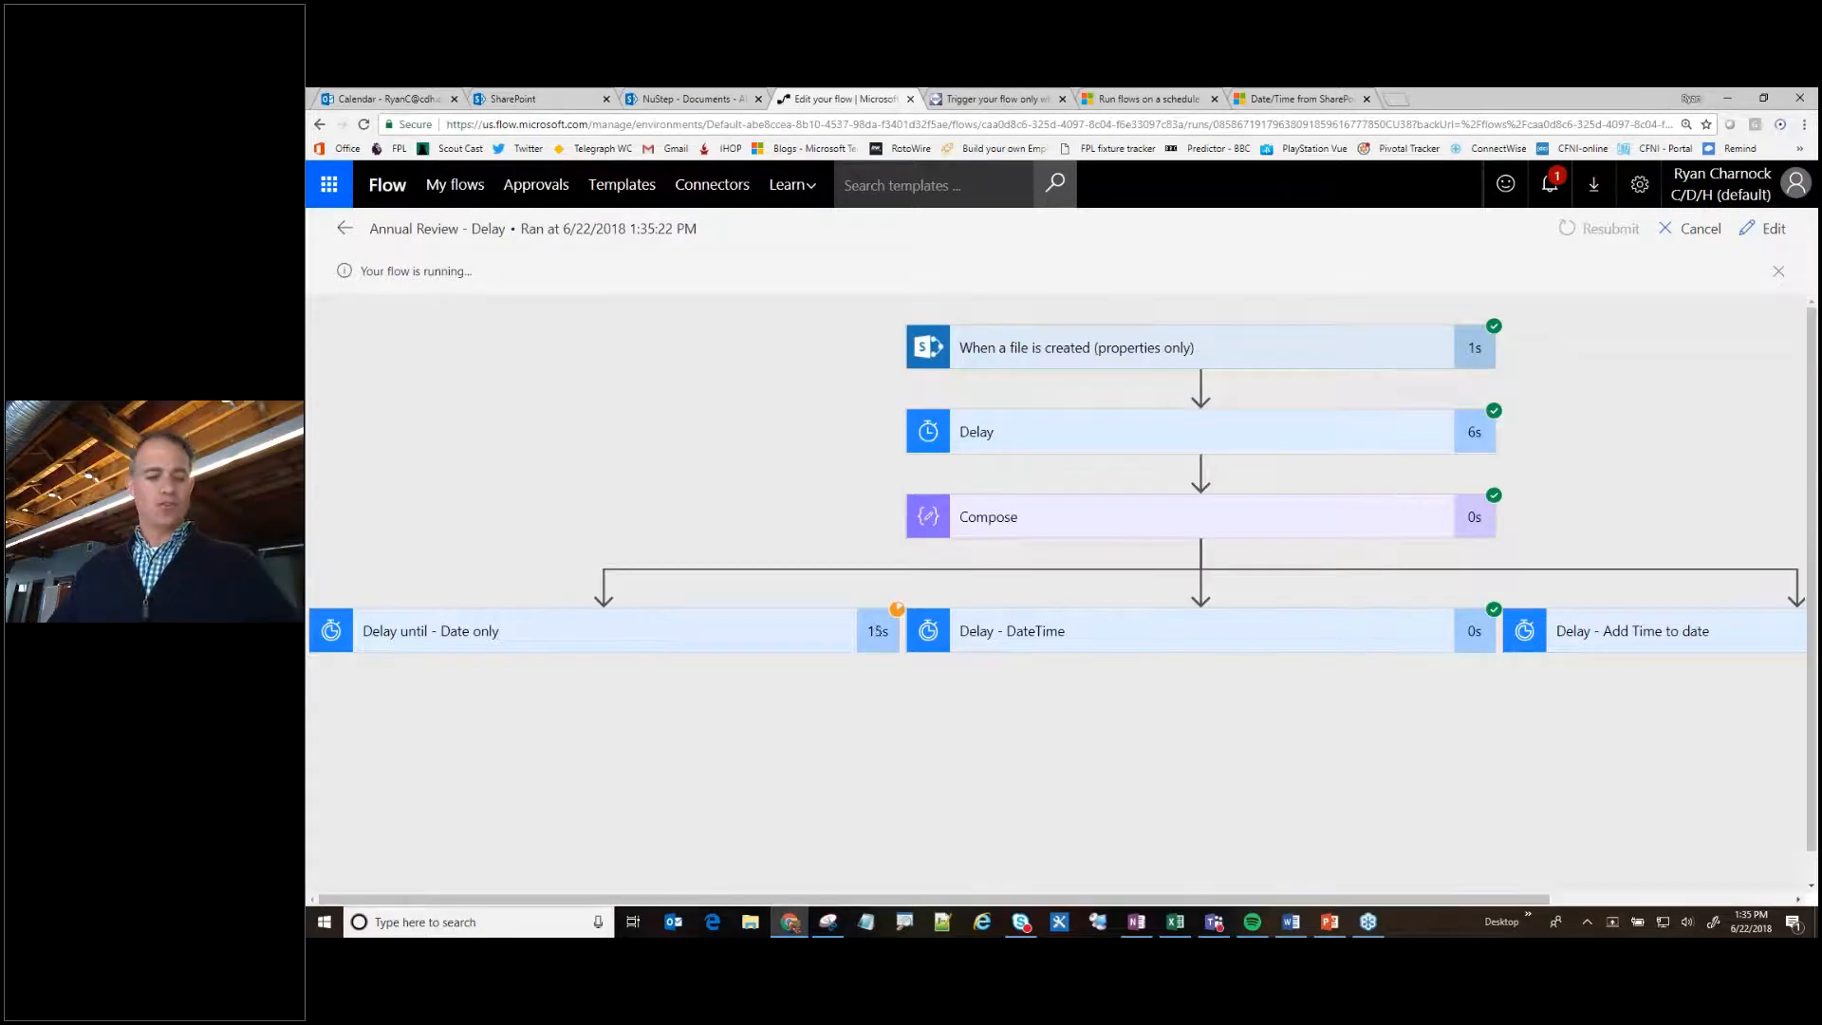
- Draw arrows to the status markers of the run's trigger, Delay, Compose and first two branch actions, and clear the drawings
left_click_drag(1623, 249, 1503, 324)
left_click_drag(1504, 402, 1689, 321)
left_click_drag(1517, 495, 1721, 423)
left_click_drag(893, 602, 959, 513)
left_click_drag(1495, 599, 1611, 518)
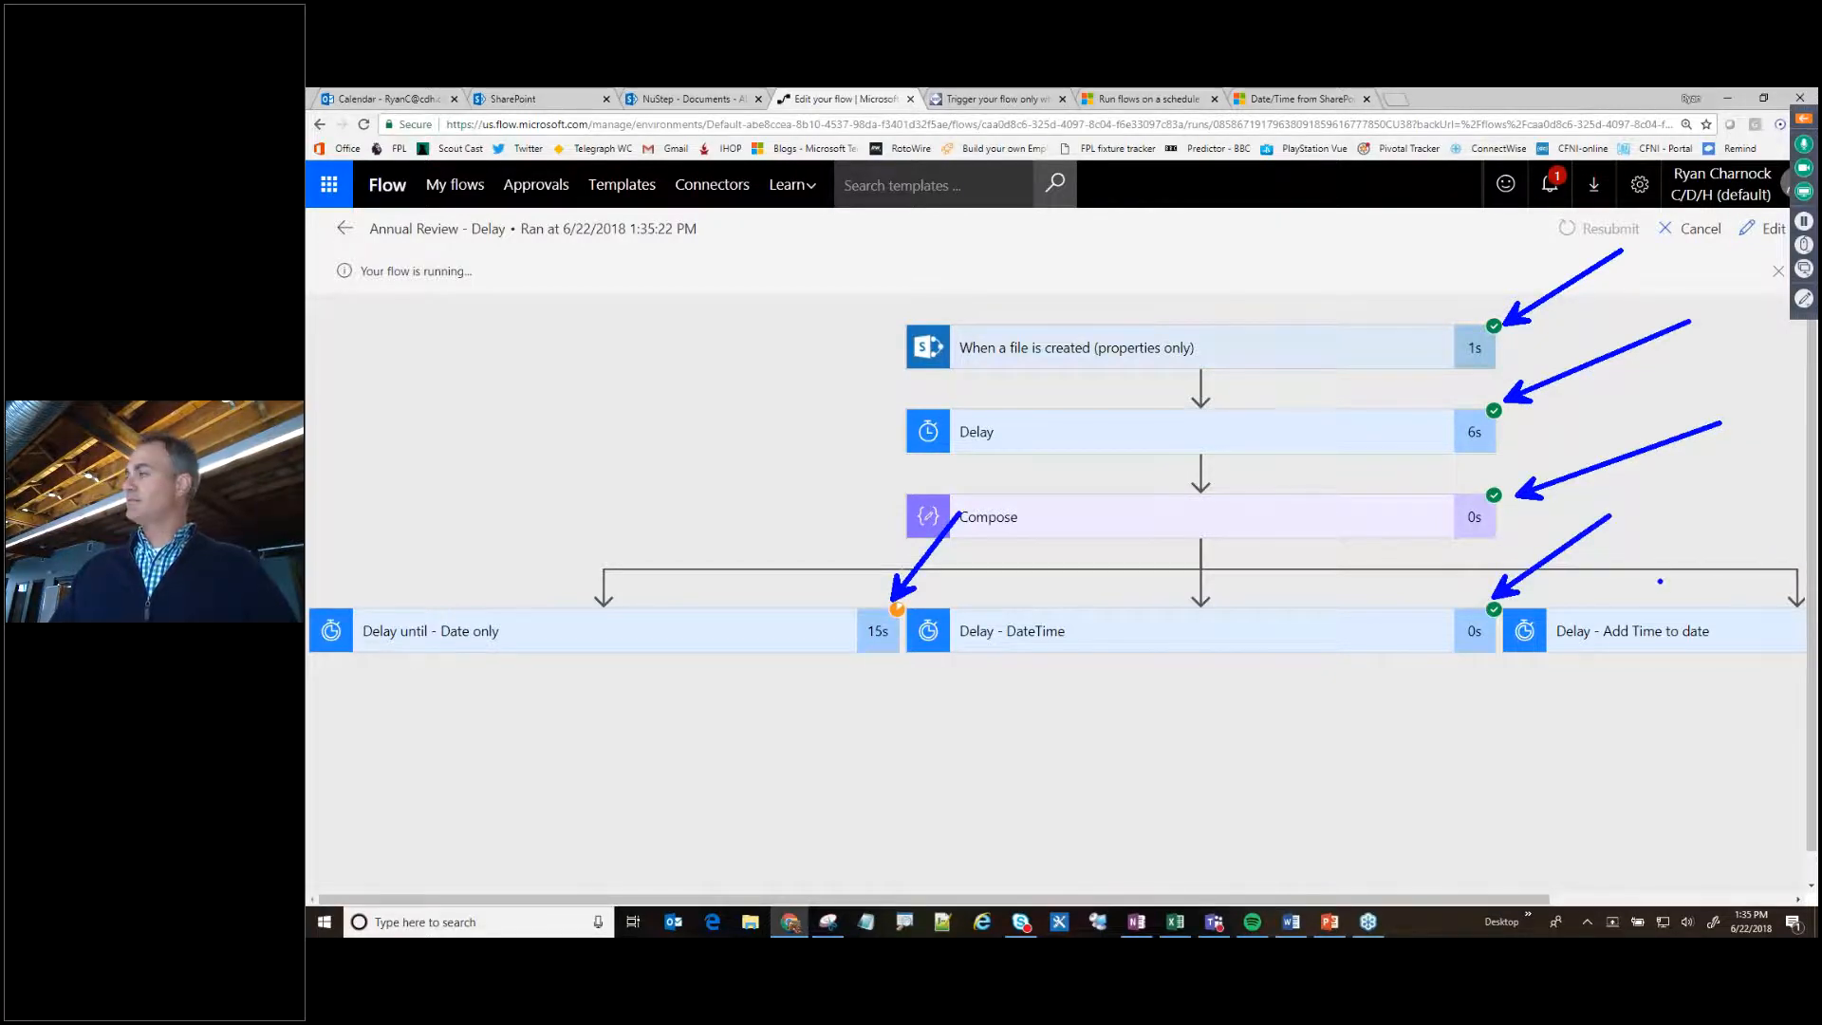
key("Escape")
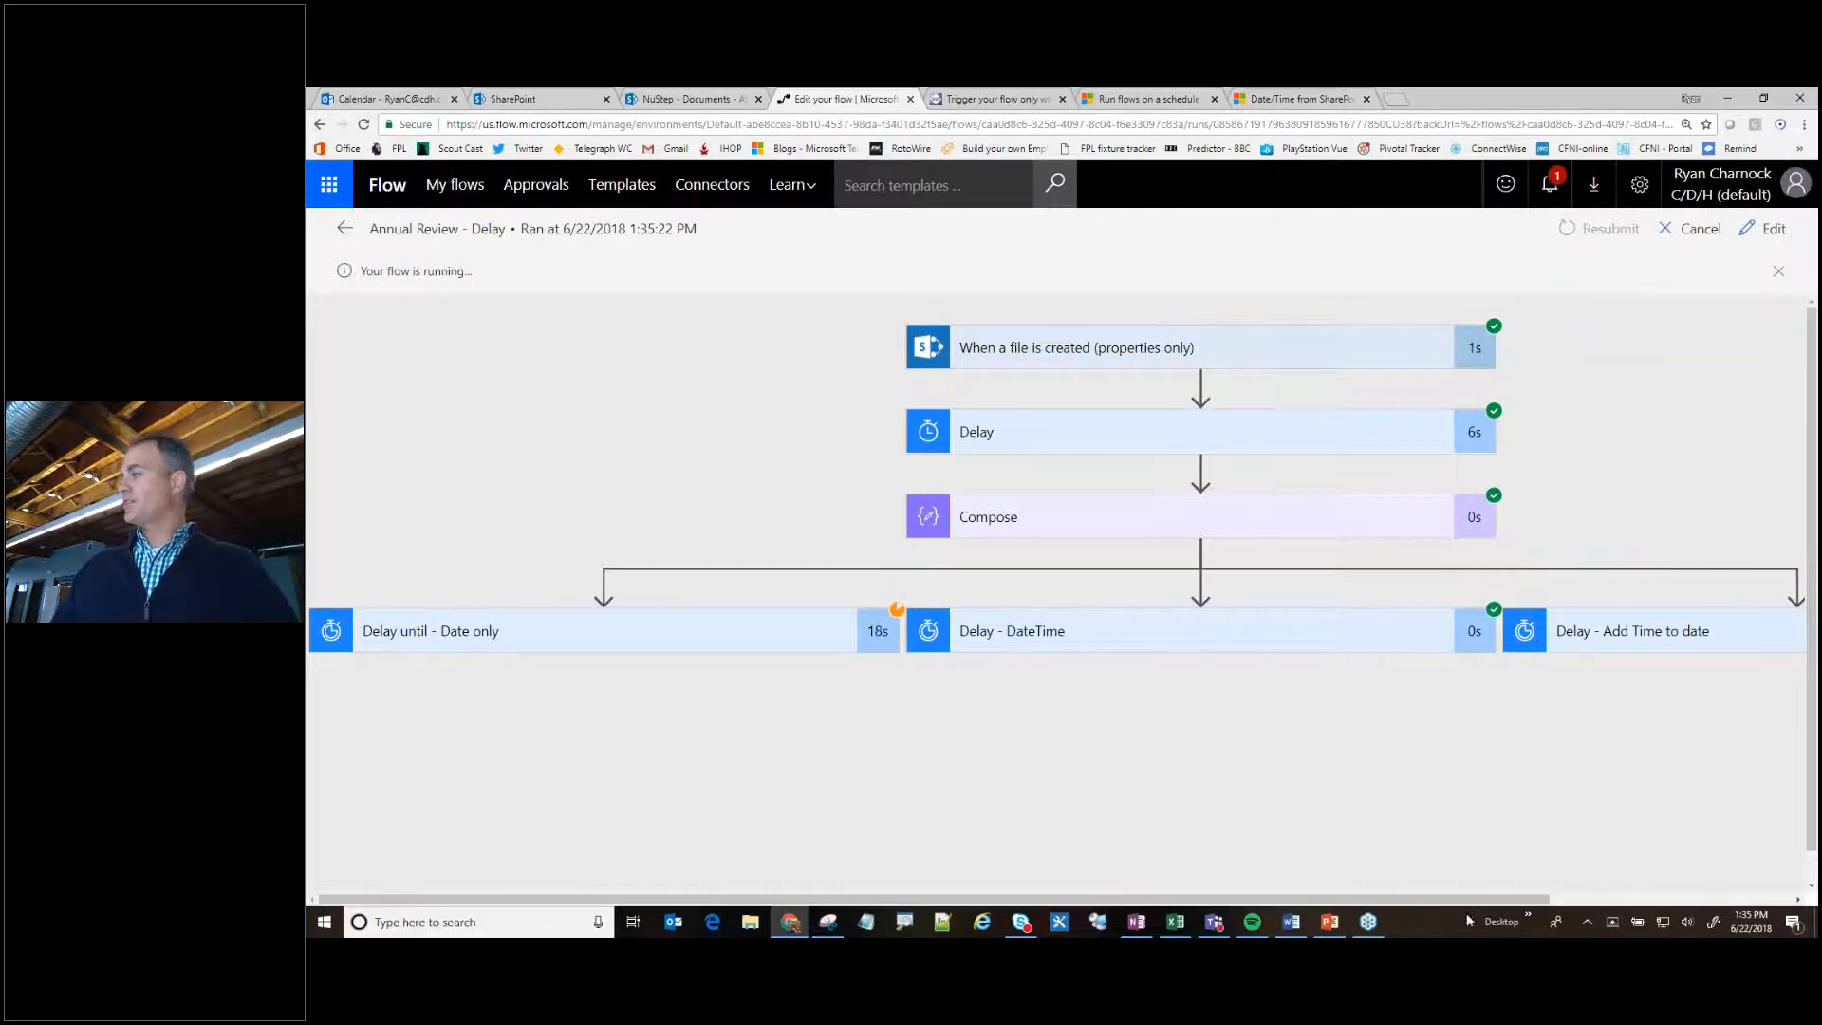
- Check the status of all three delay branches and view the run details of the file-created trigger
left_click(1659, 904)
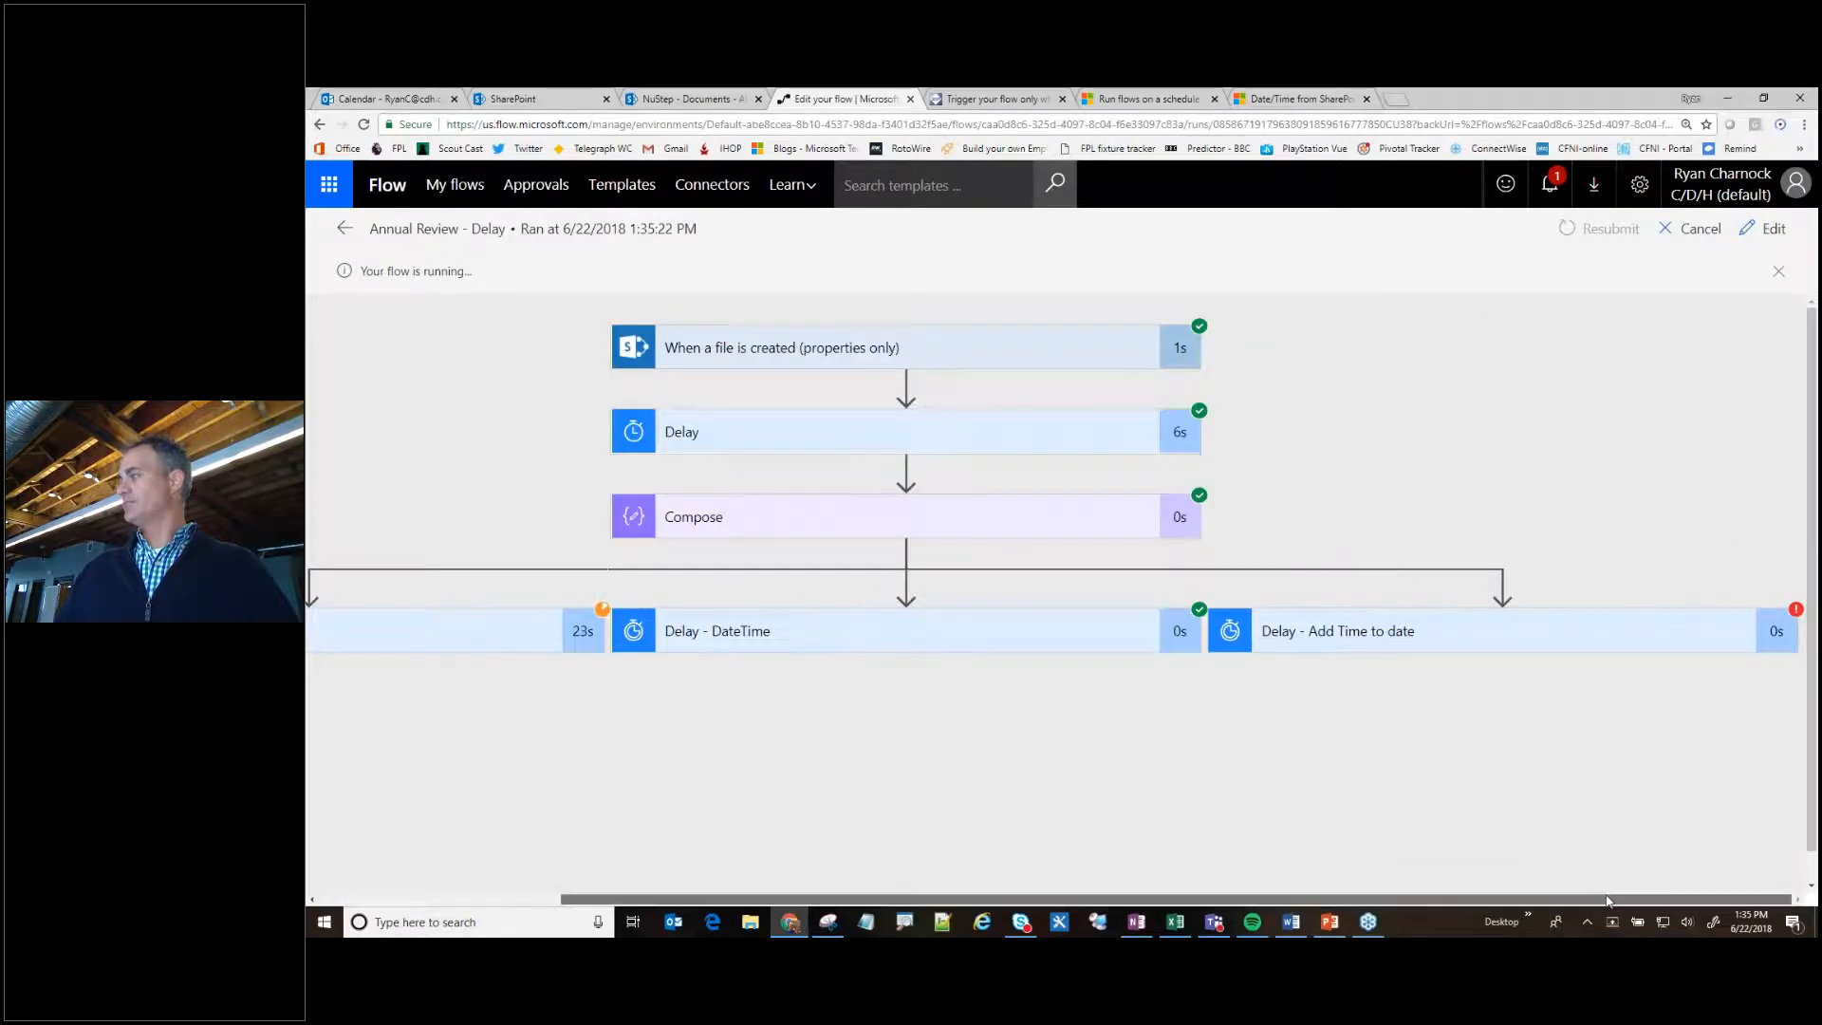
left_click_drag(1609, 902, 1367, 902)
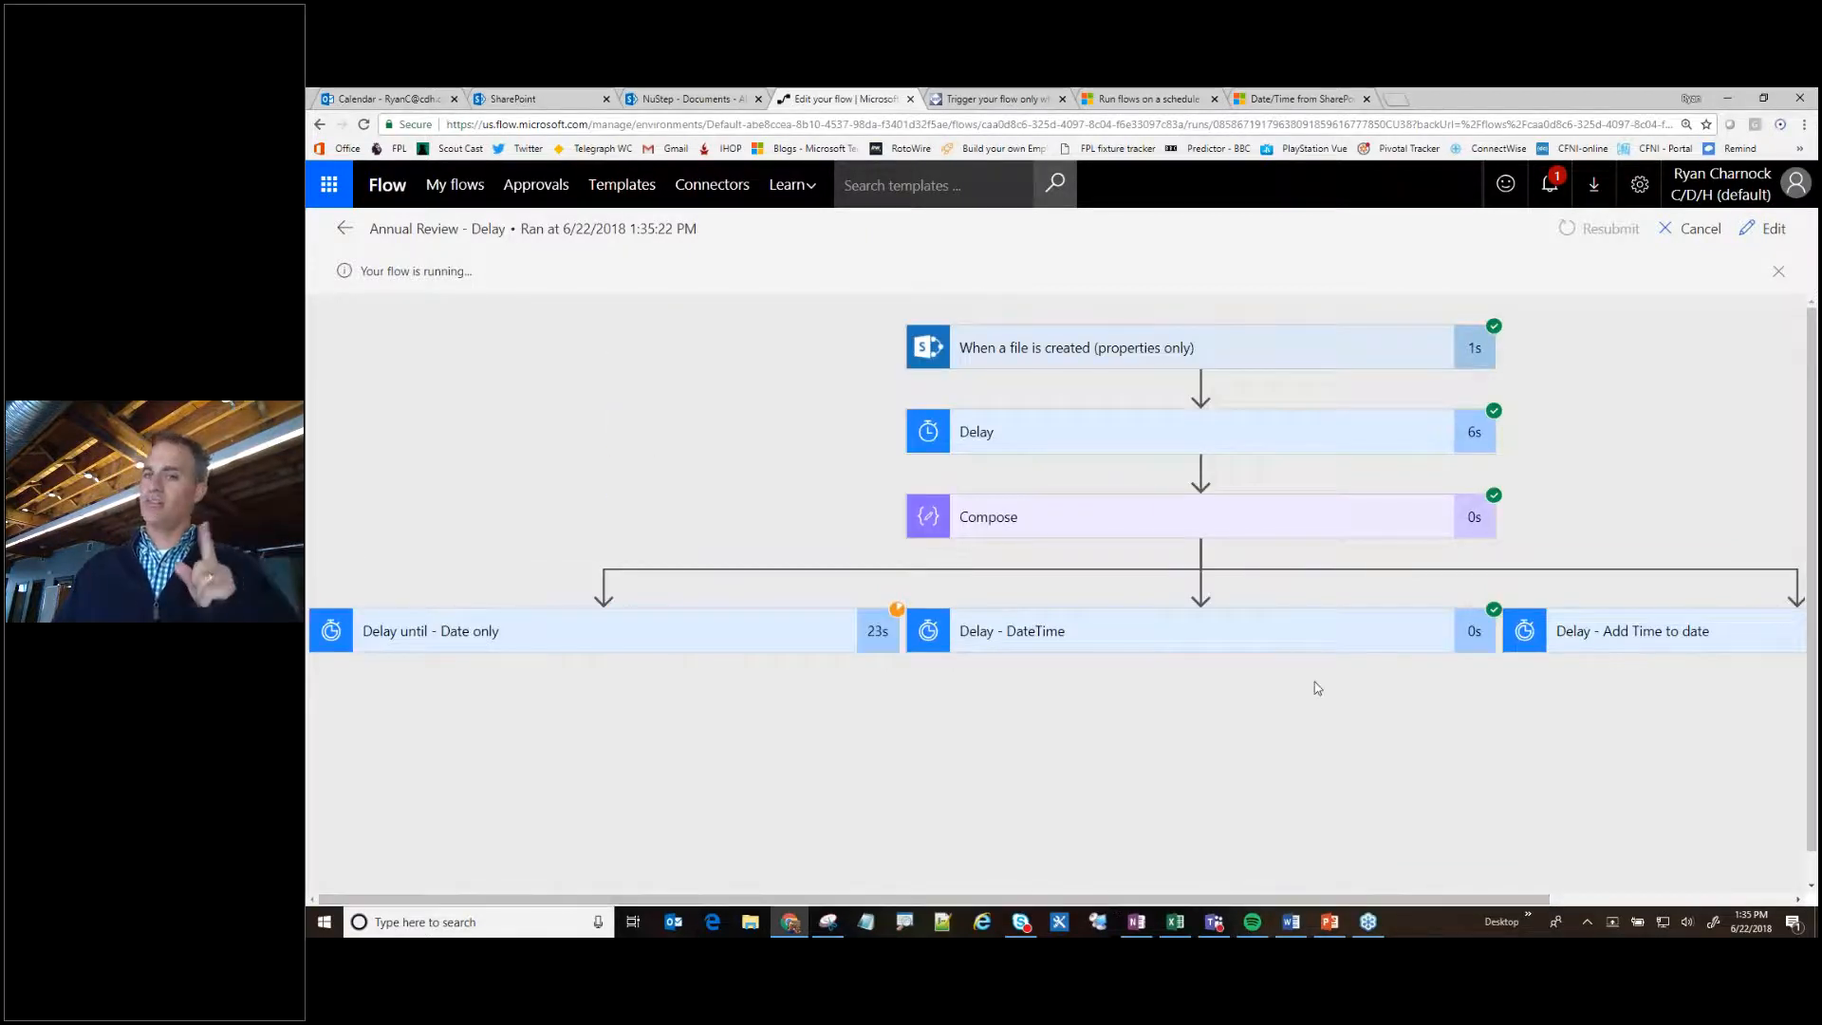
left_click(1004, 359)
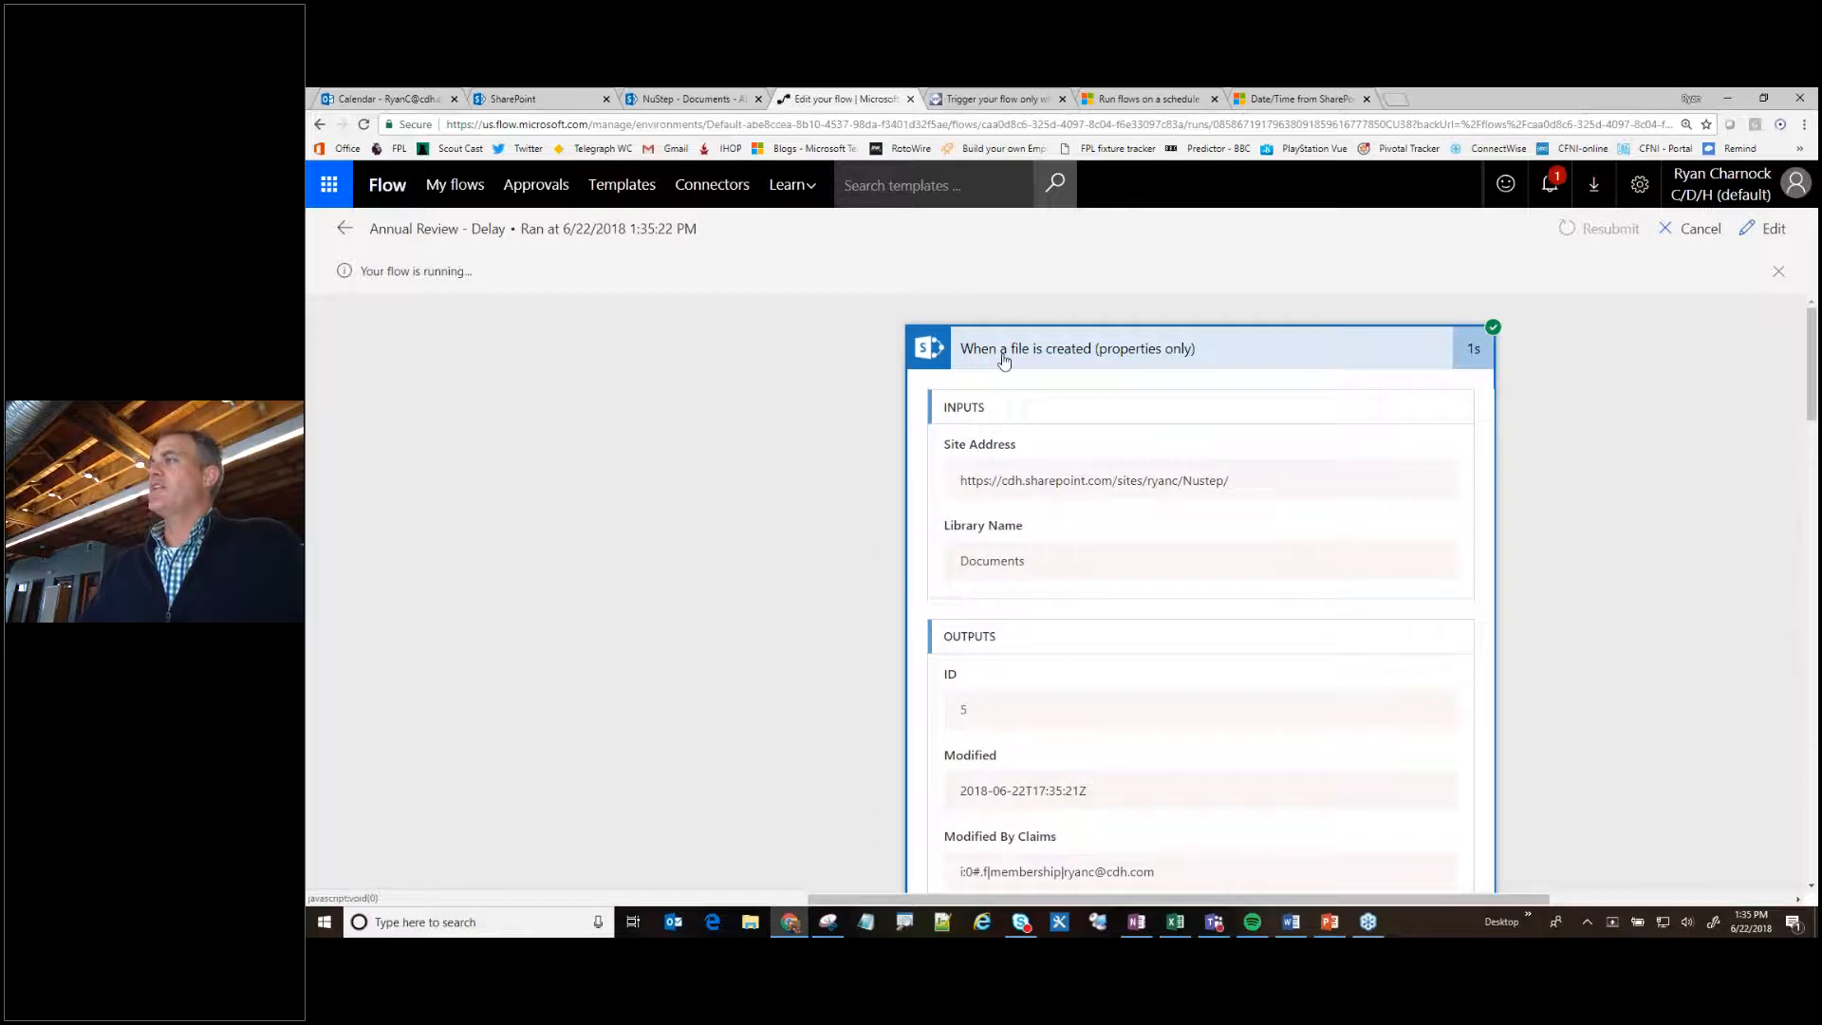
left_click(1005, 359)
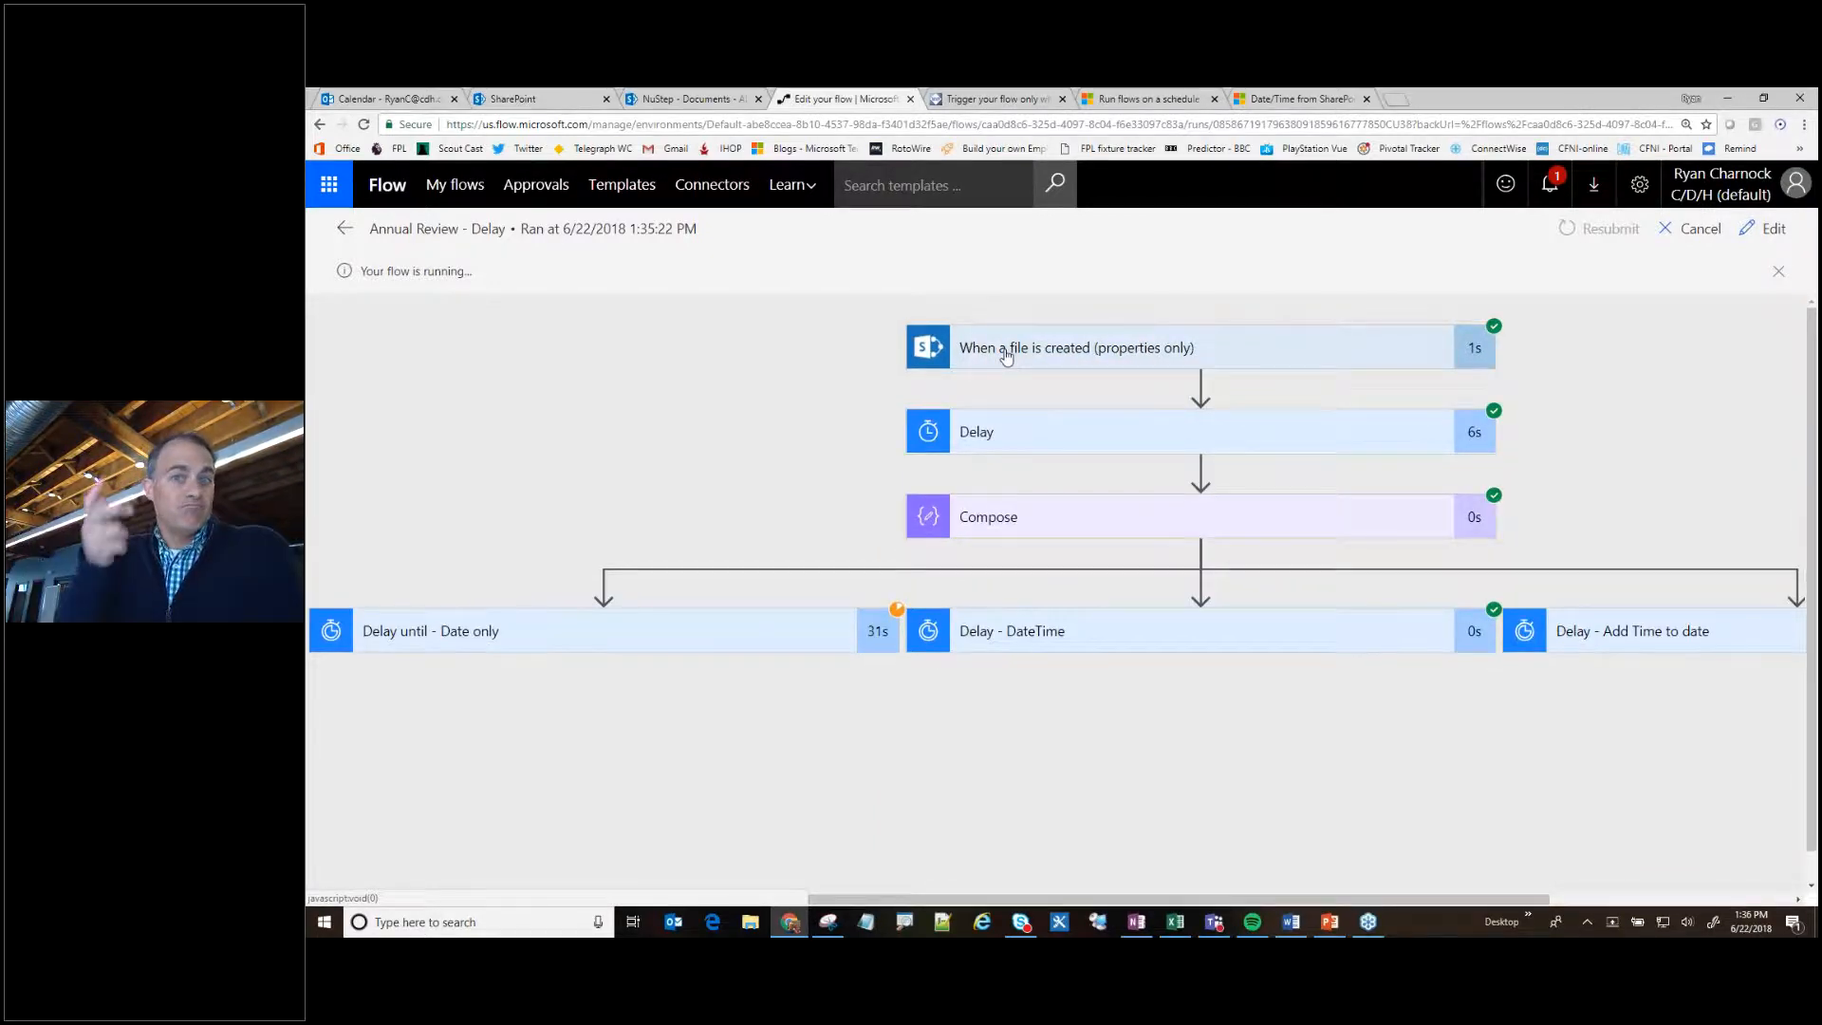
- Examine the run details of the Delay action and of the Compose action
left_click(998, 444)
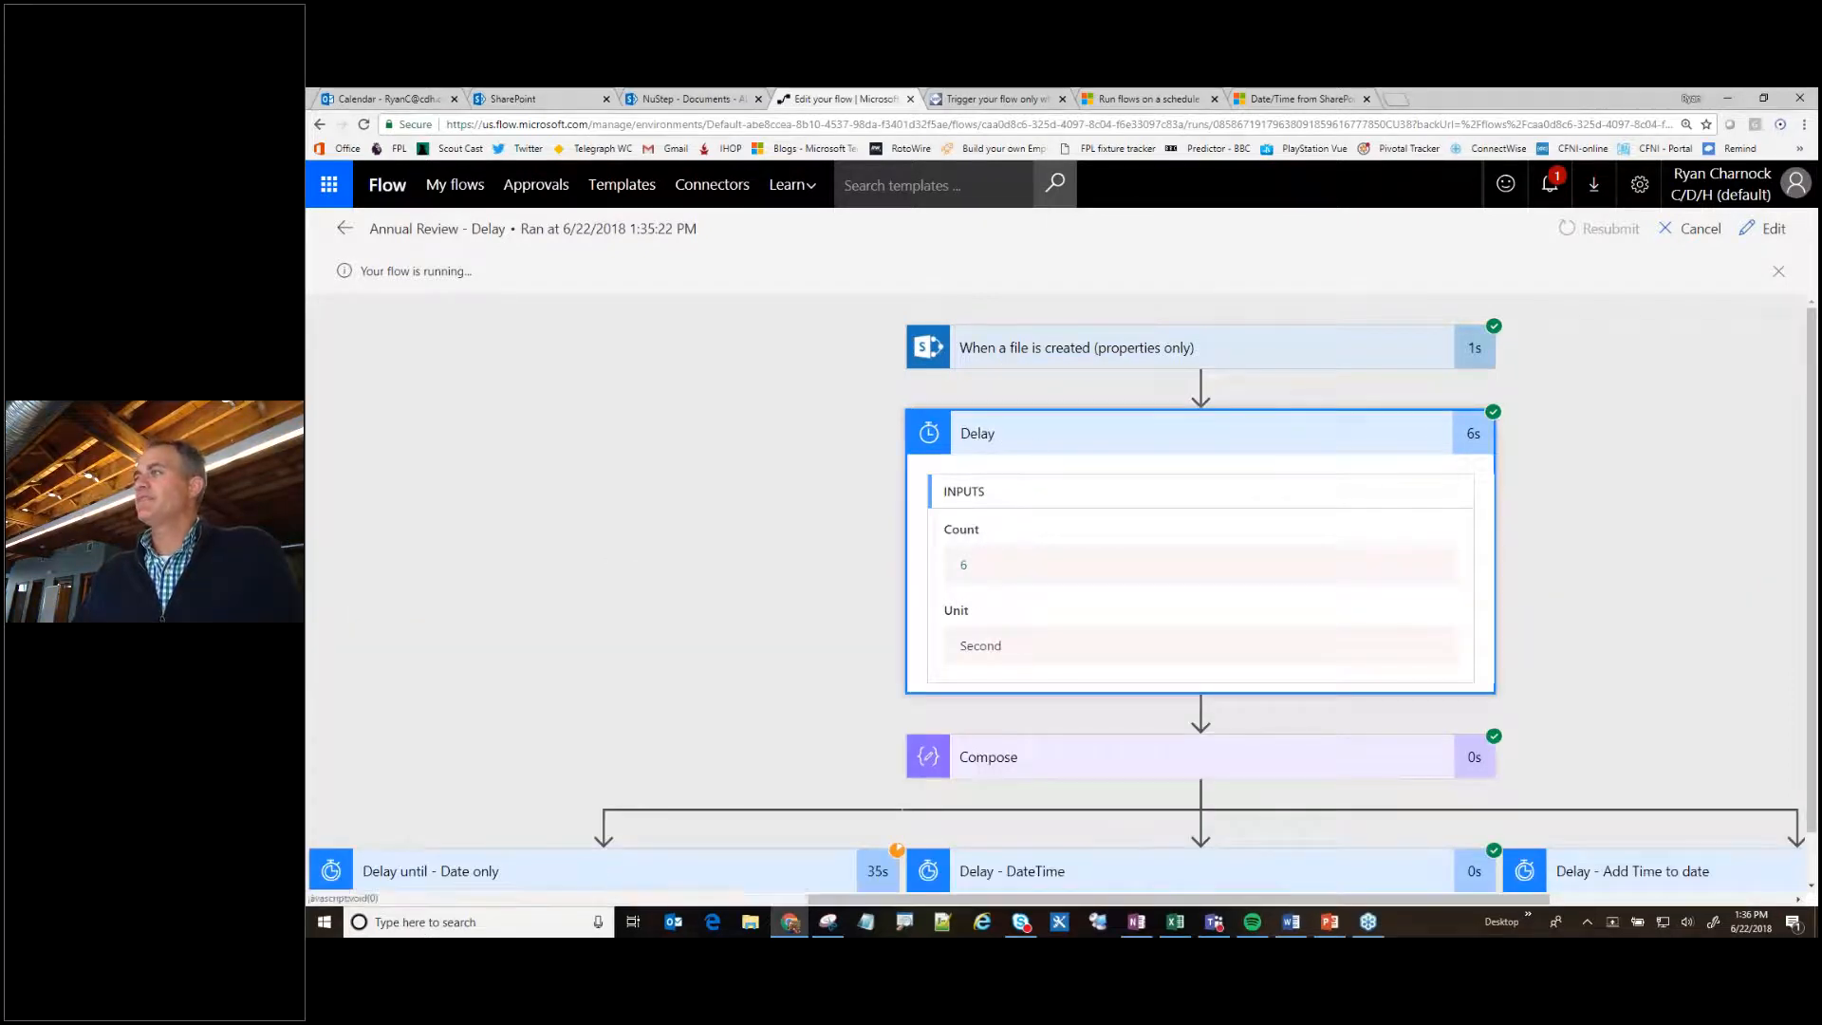
left_click(1040, 448)
left_click(990, 520)
left_click_drag(961, 745, 1130, 742)
left_click(1021, 537)
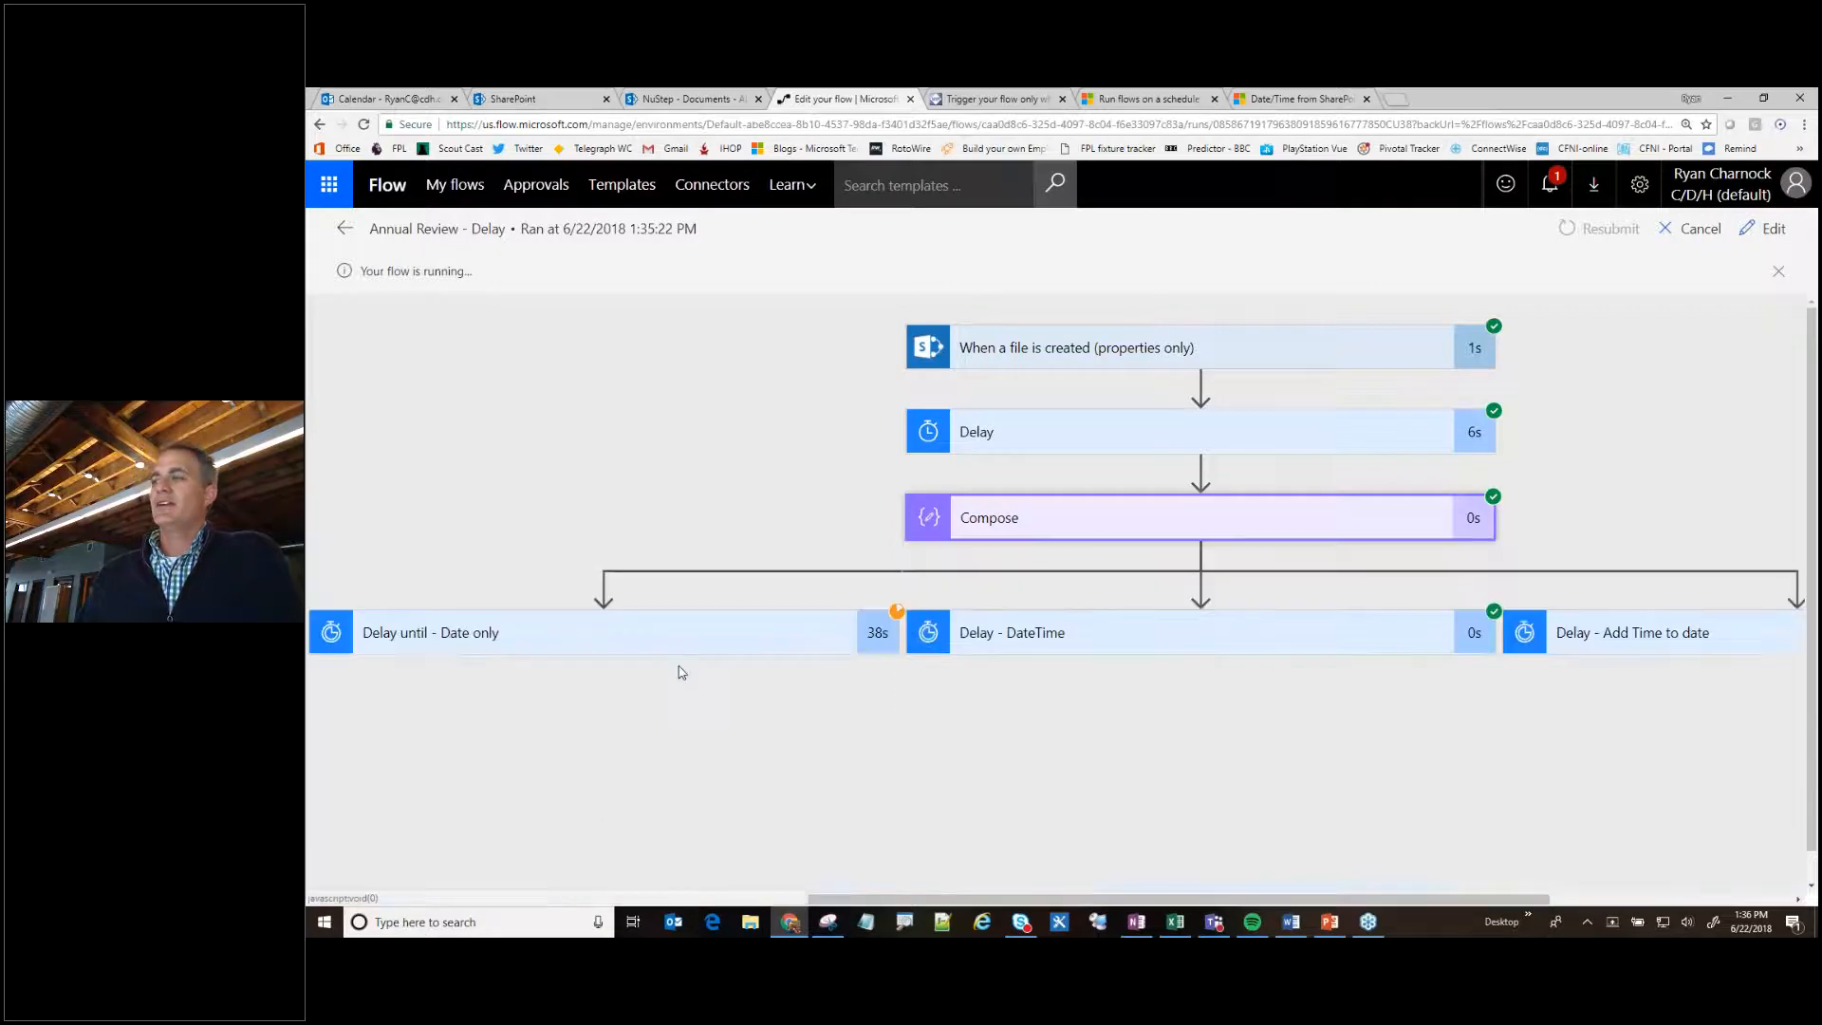
- Compare the run timestamps used by the Delay until - Date only and Delay - DateTime actions
left_click(569, 602)
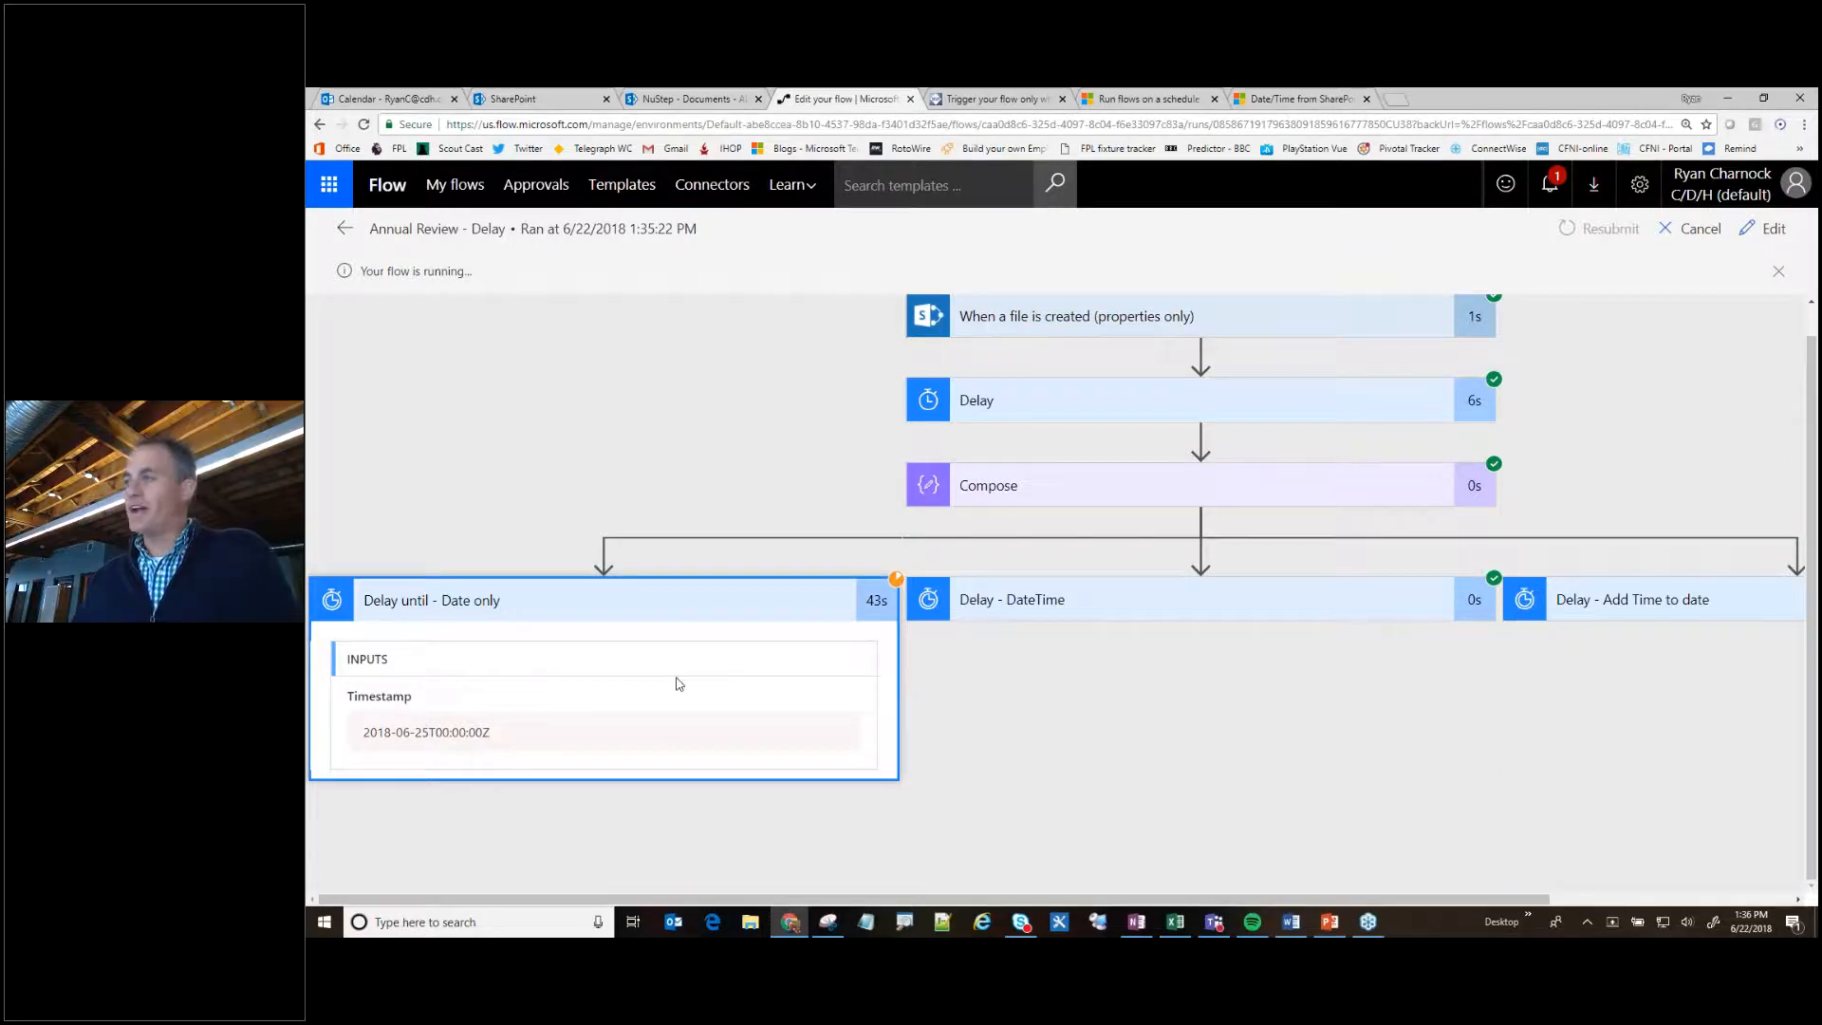
left_click(630, 610)
left_click(1055, 613)
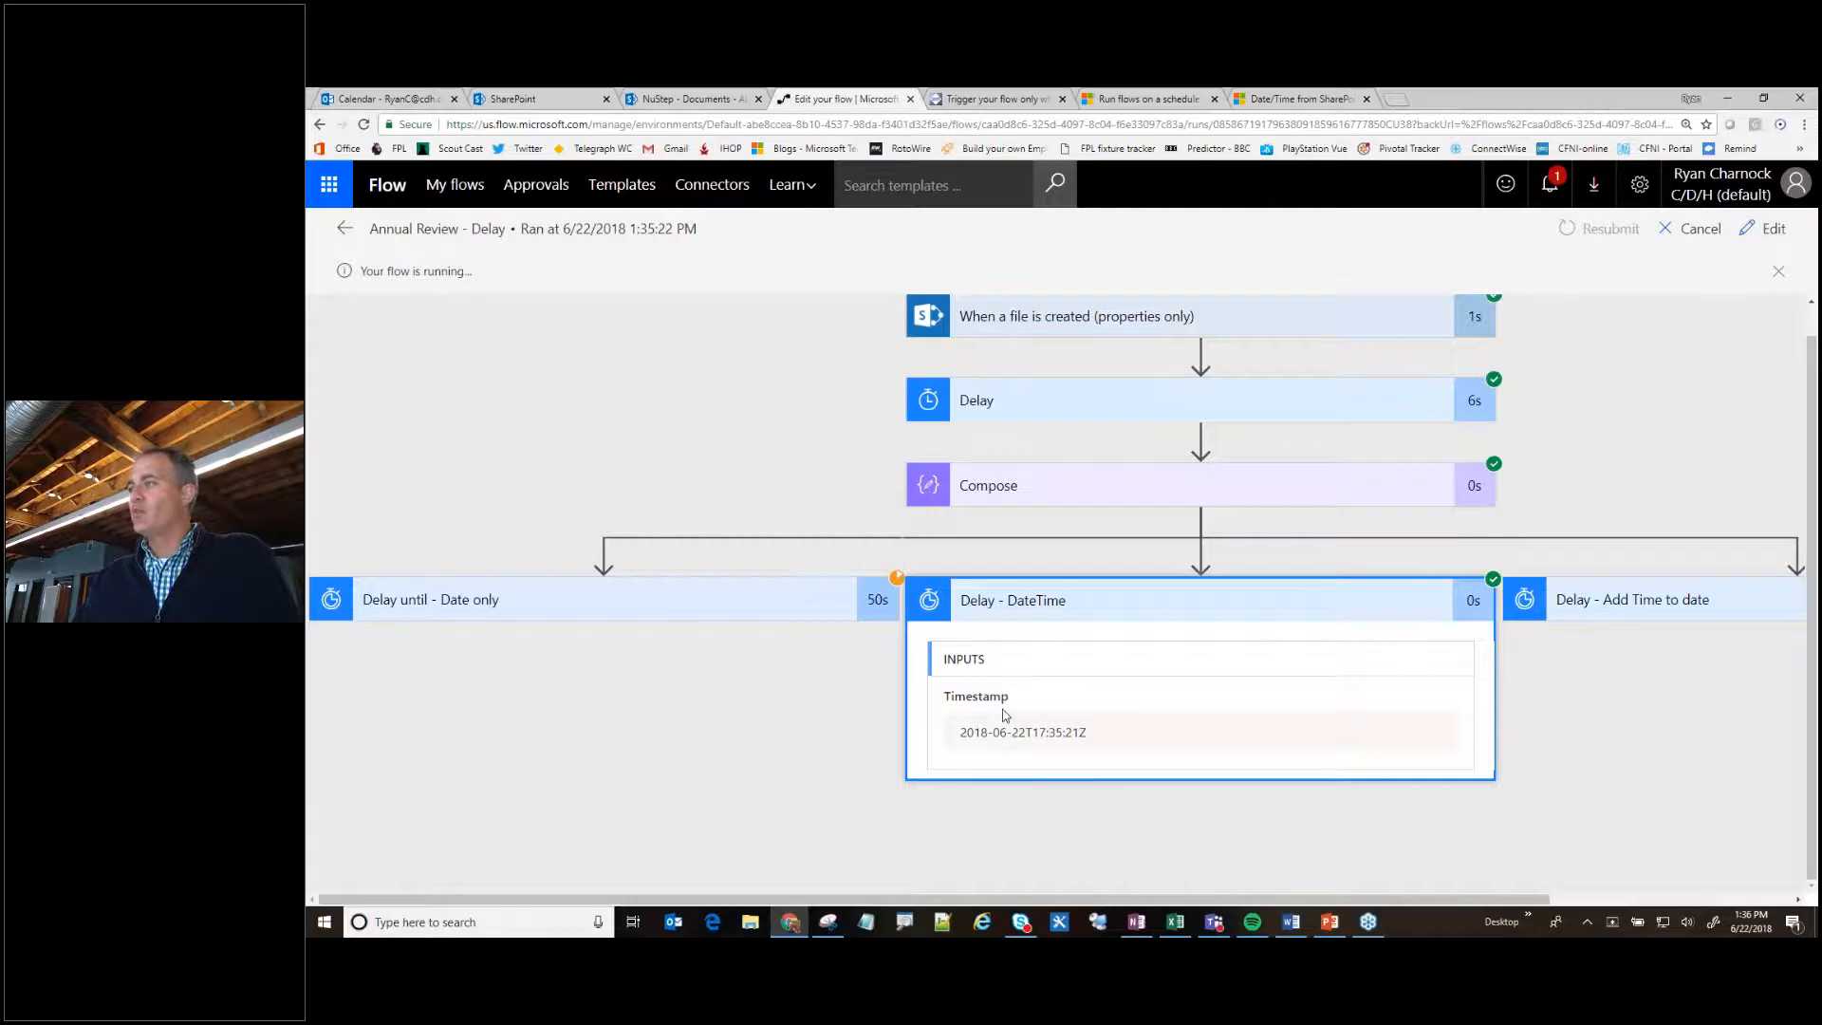
left_click_drag(959, 737, 1098, 696)
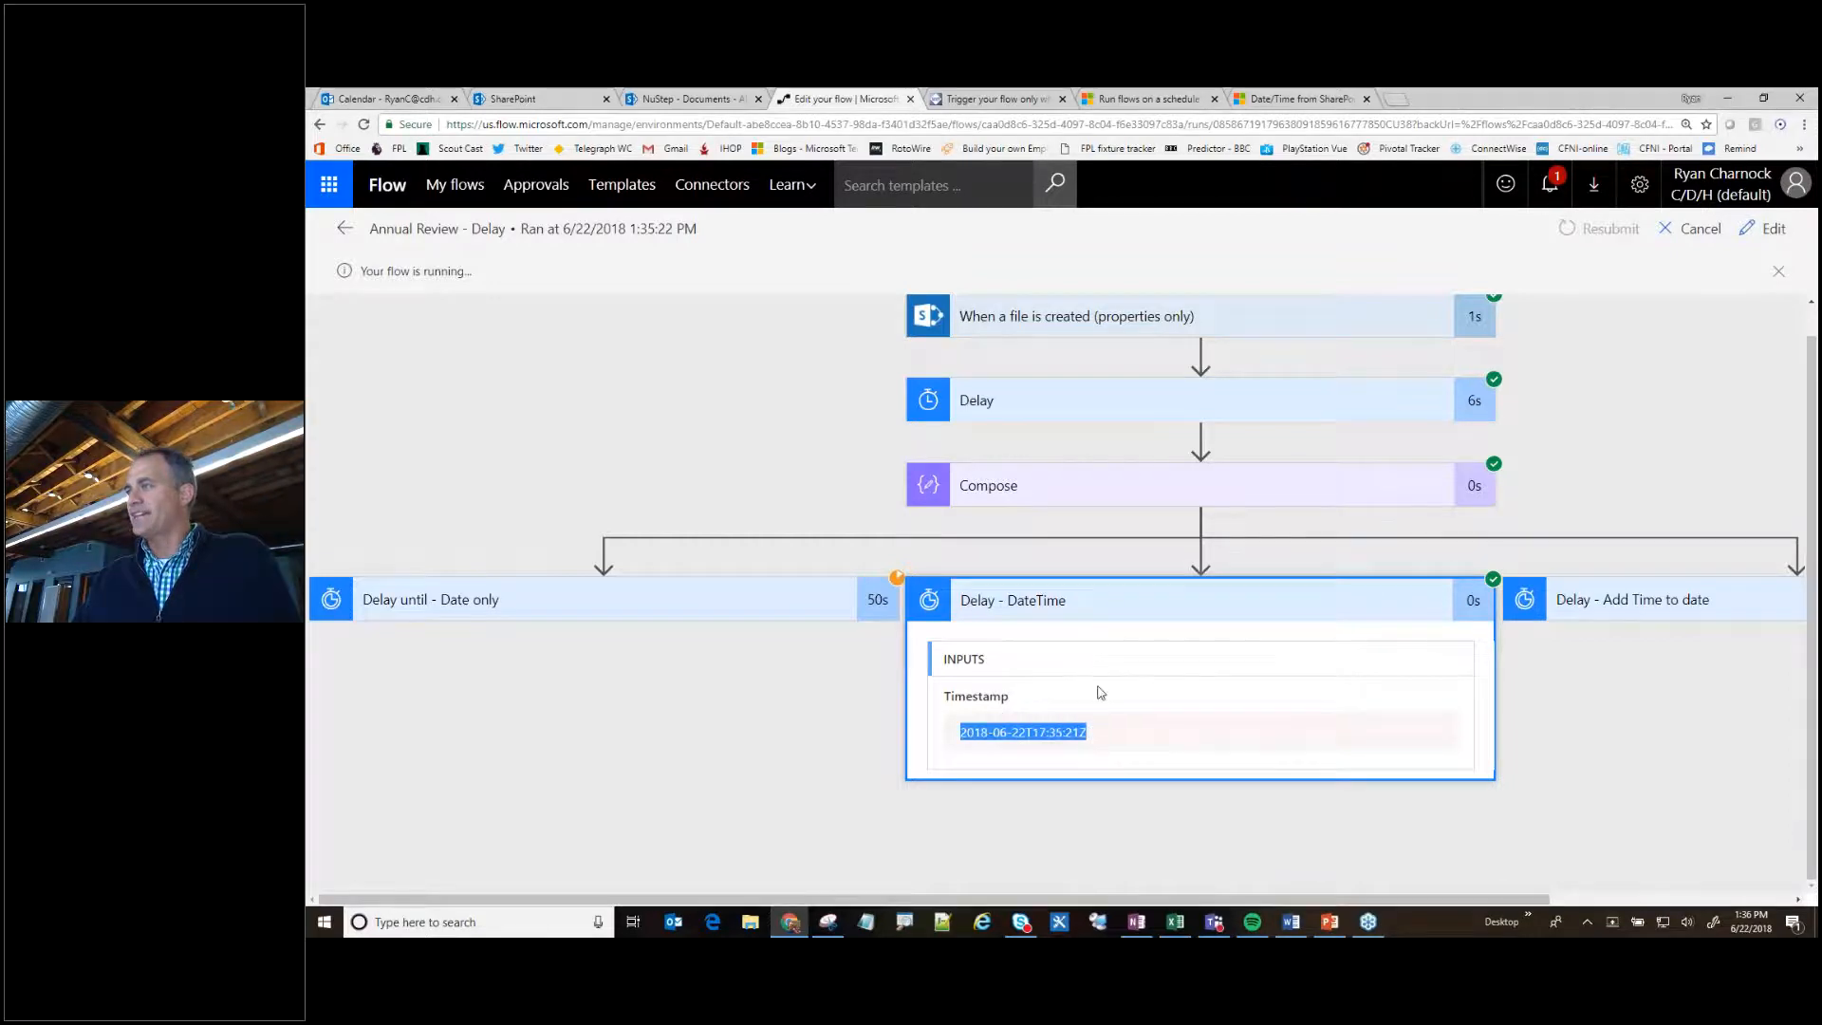
left_click(1030, 603)
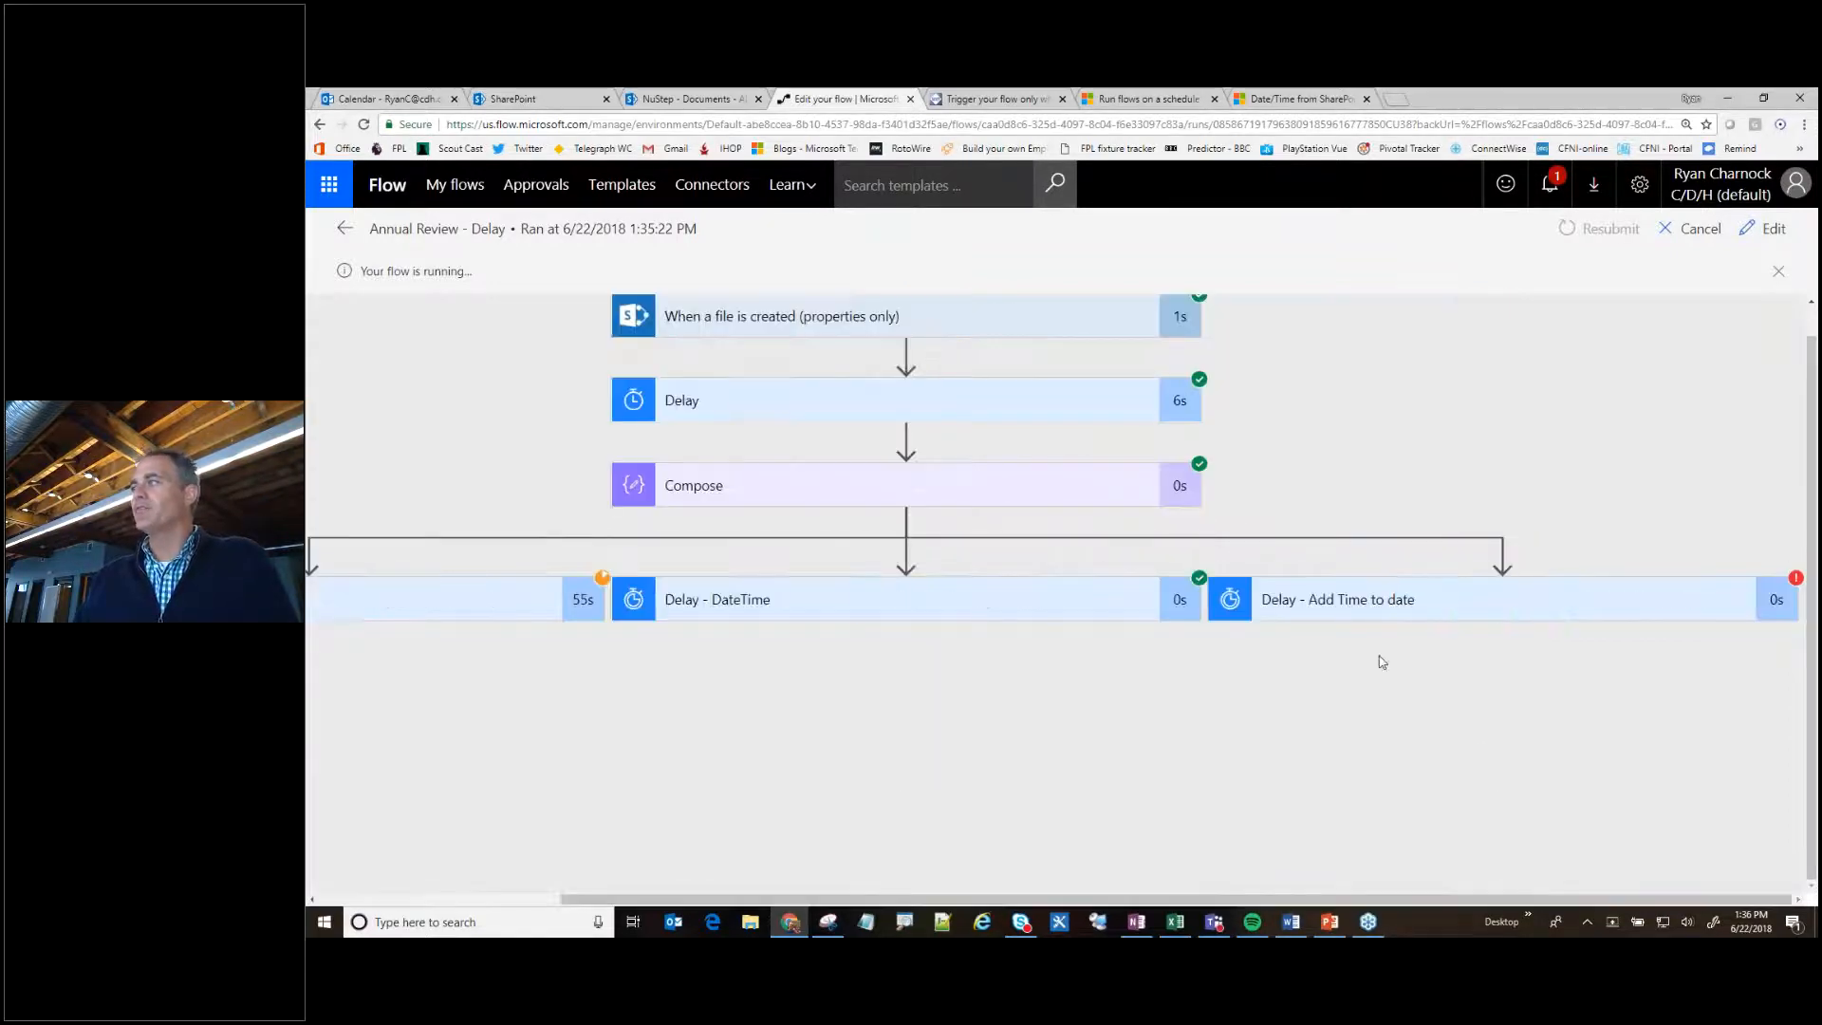
- Examine the Delay - Add Time to date action's error details, highlighting the until value, the SKU and the maximum wait duration
left_click(1349, 612)
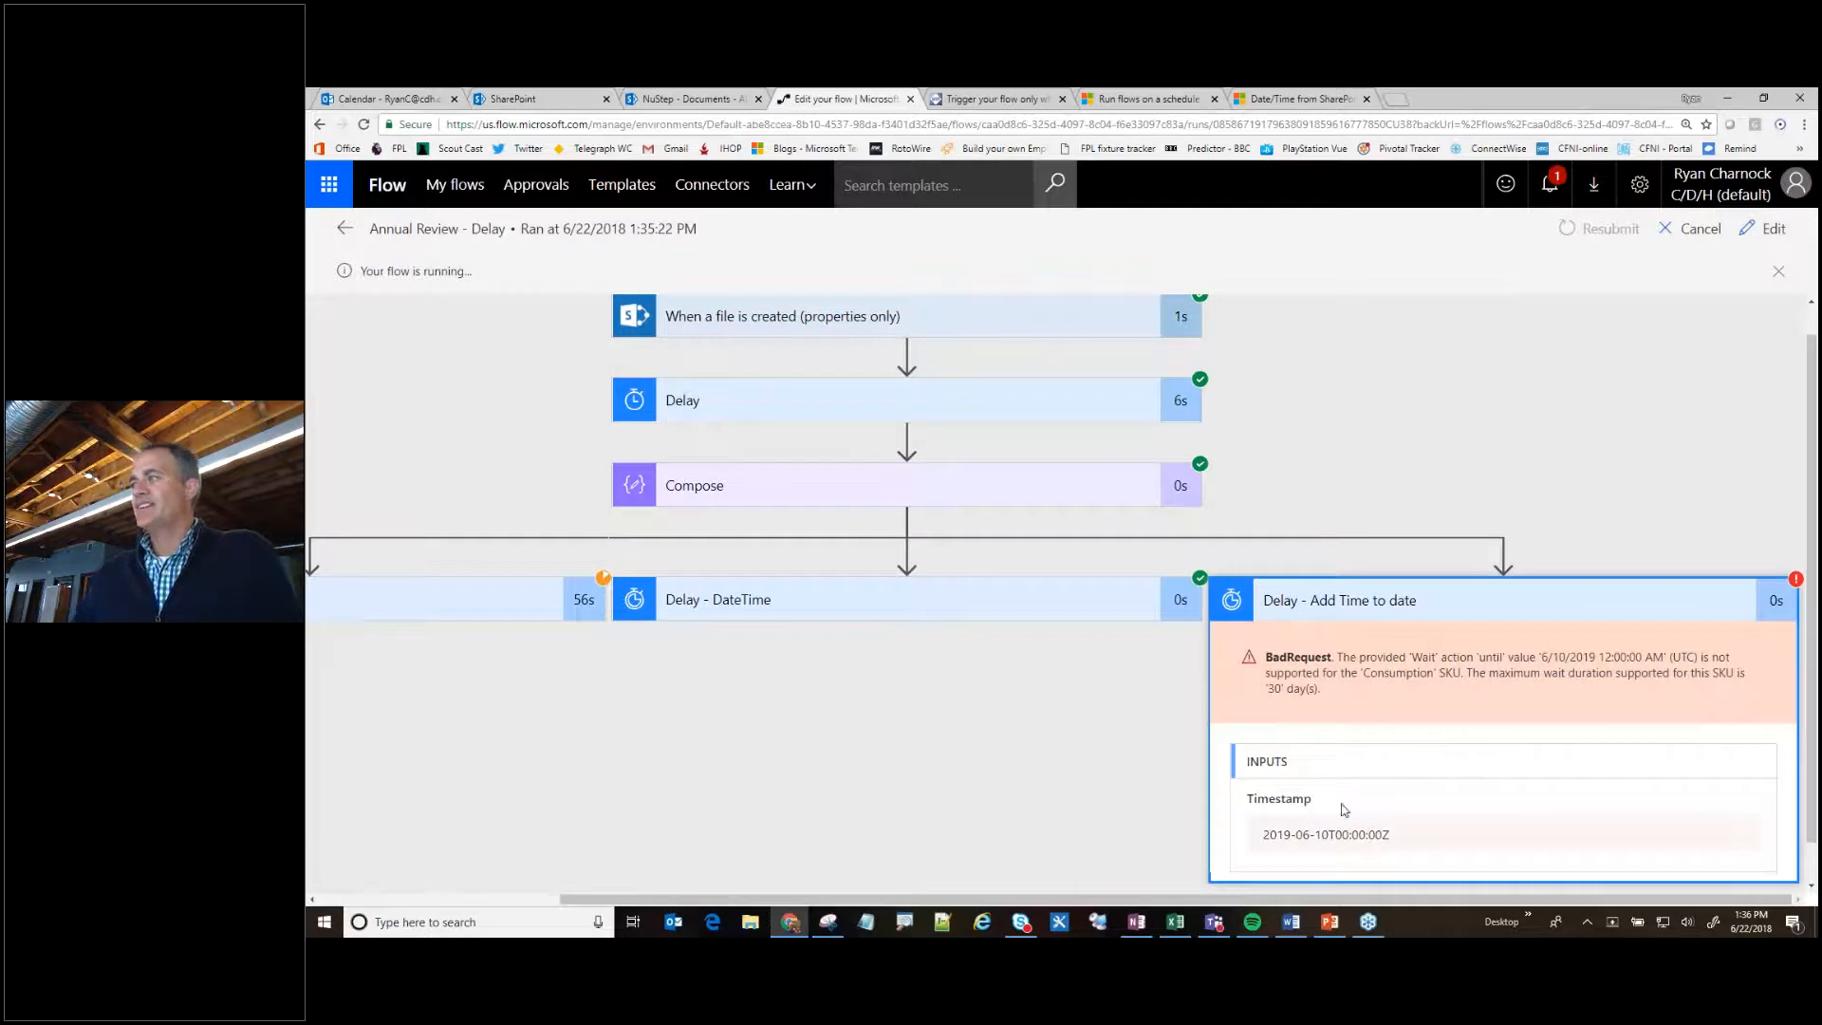
left_click_drag(1343, 656, 1734, 655)
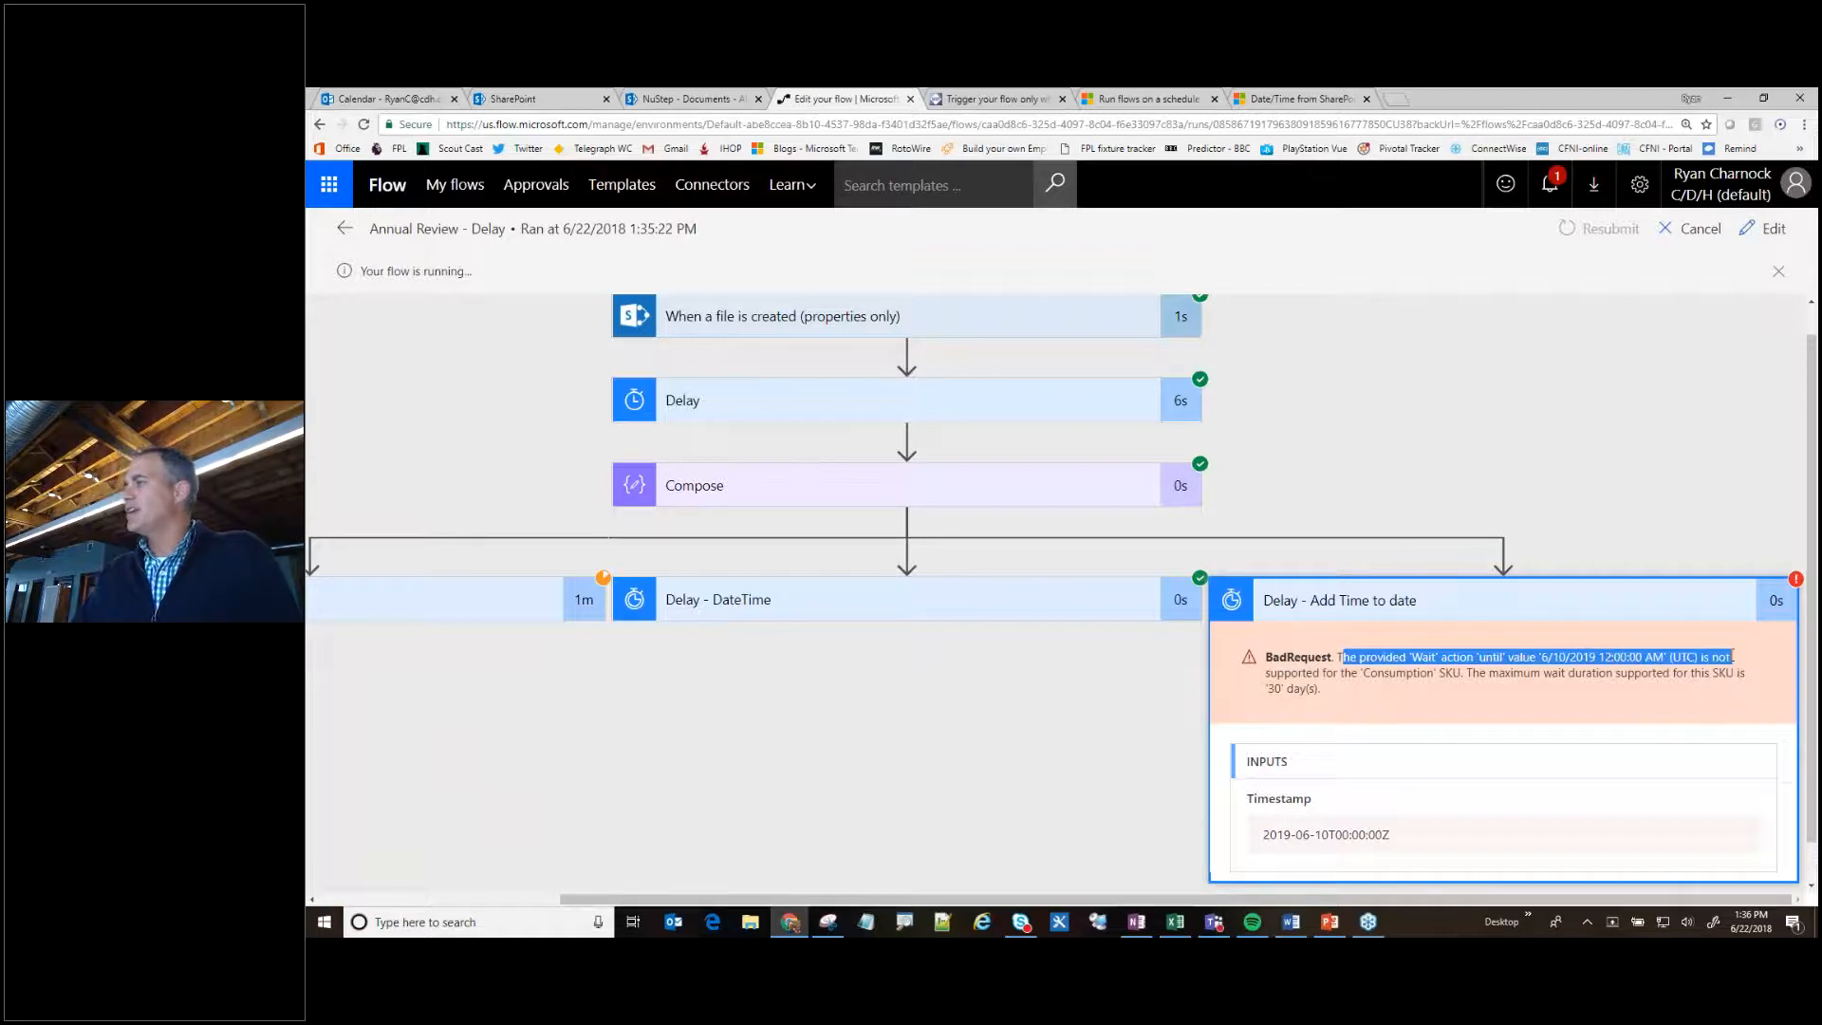
left_click_drag(1363, 673, 1463, 673)
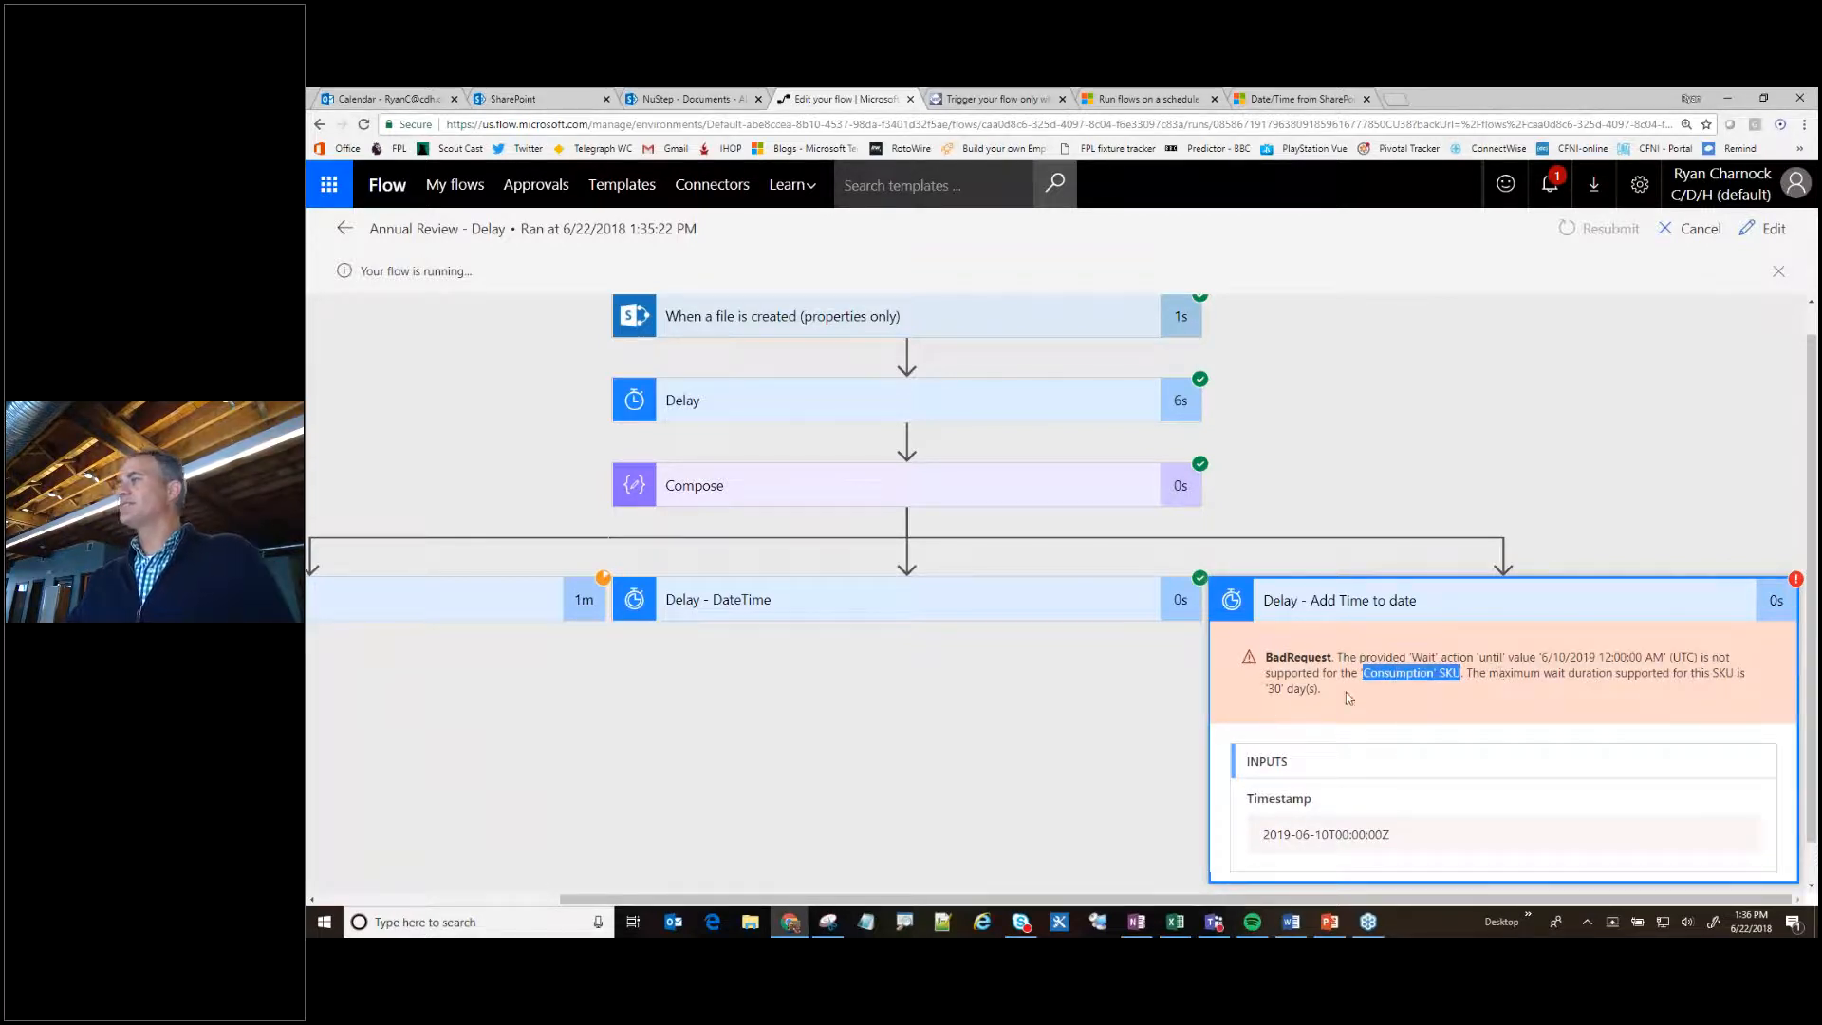
left_click_drag(1346, 690, 1265, 689)
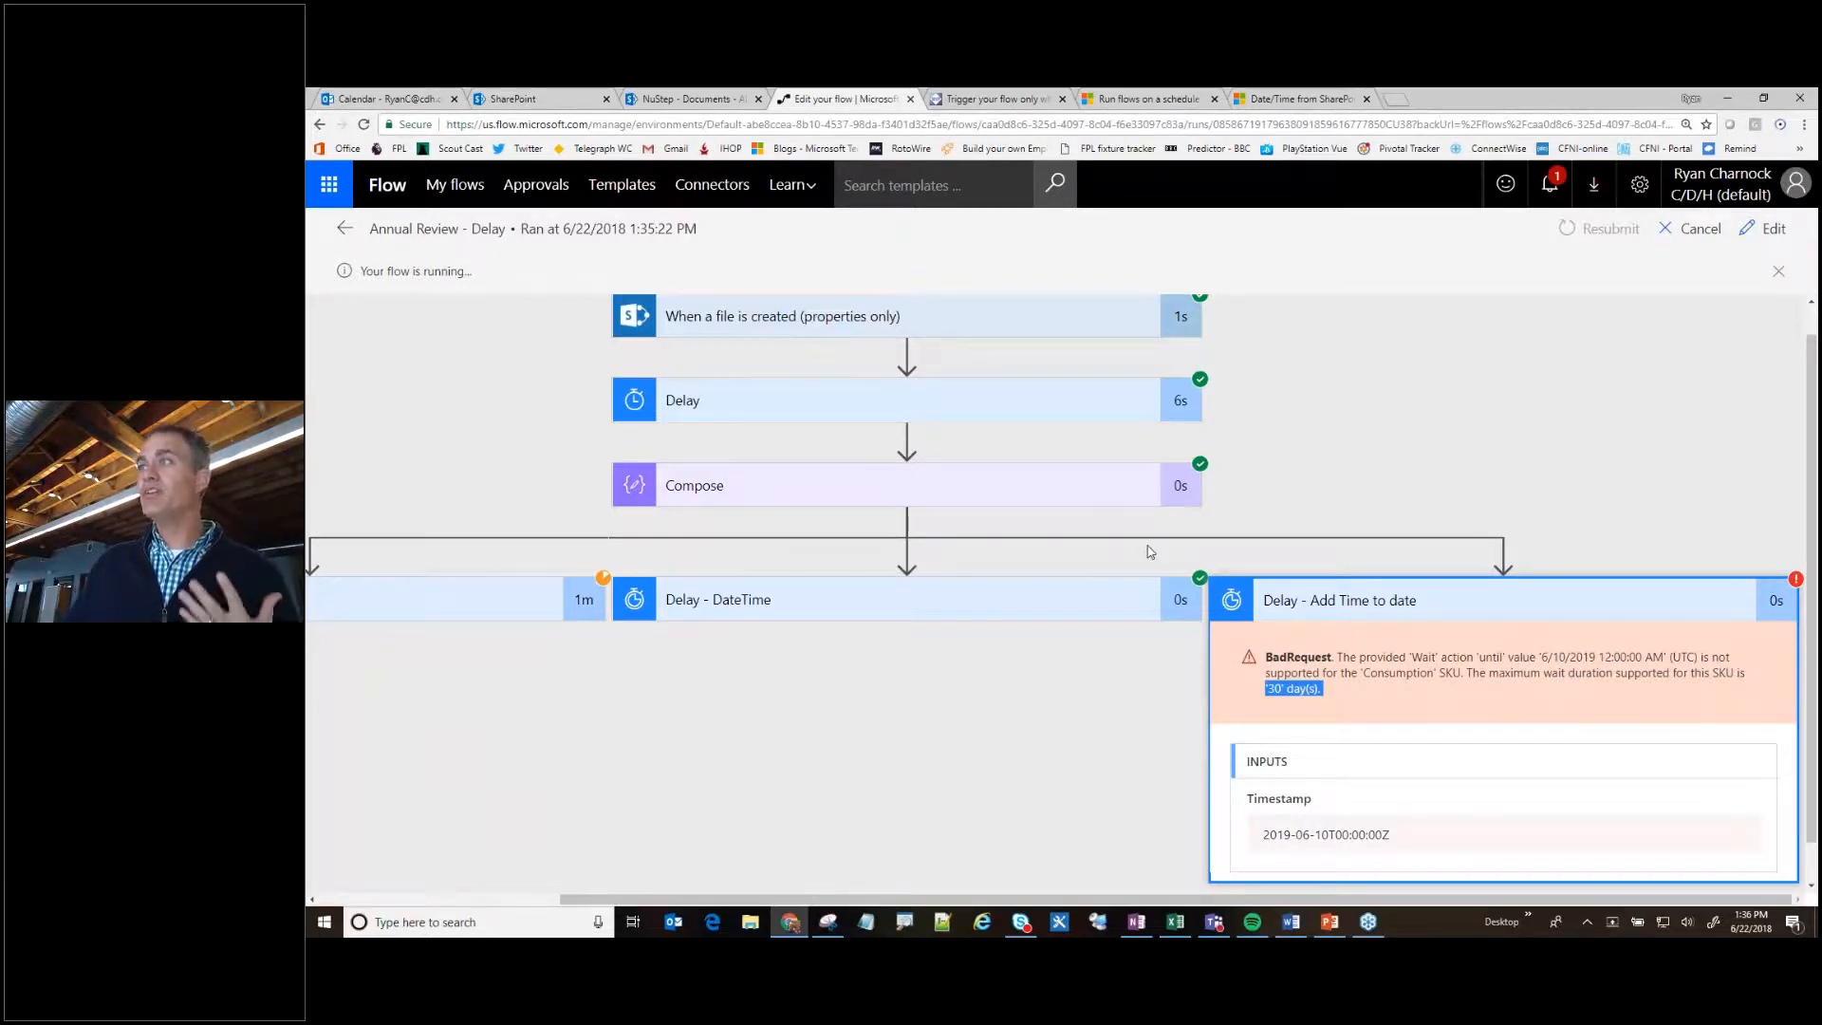
- Return to the list of flows and open the details of the Recurrence Test flow
left_click(344, 229)
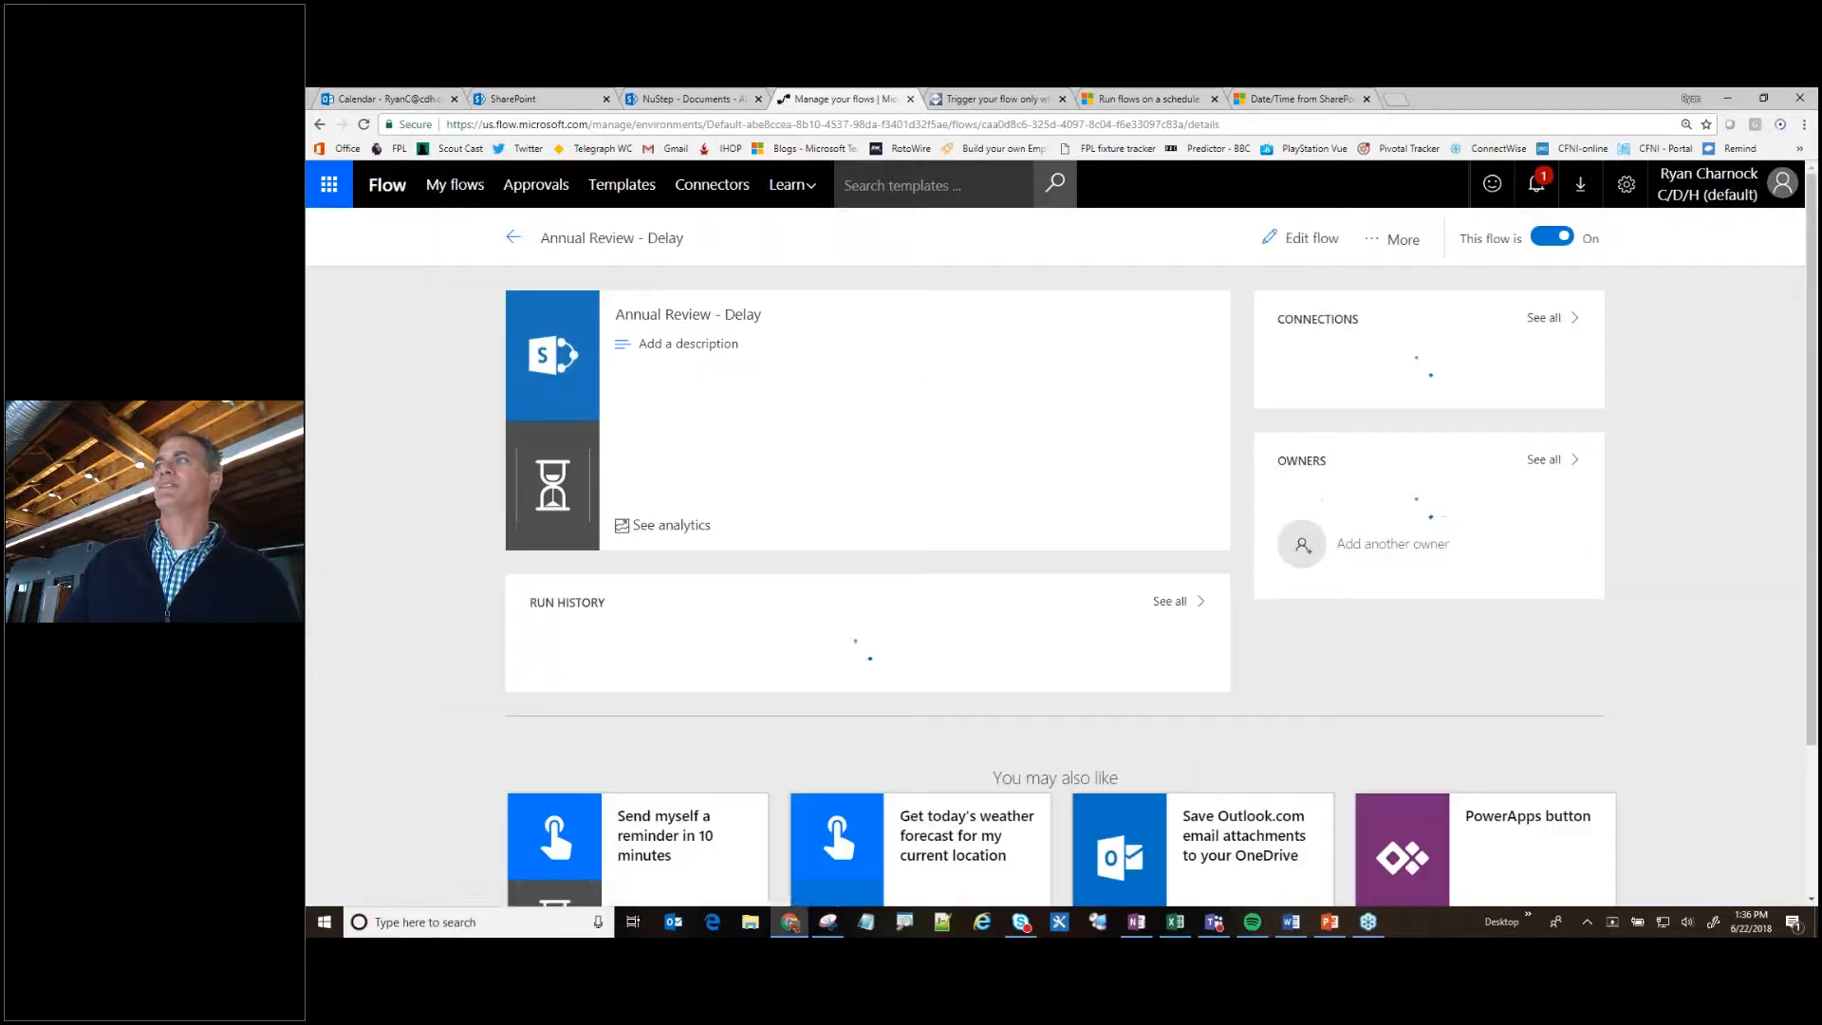
left_click(513, 238)
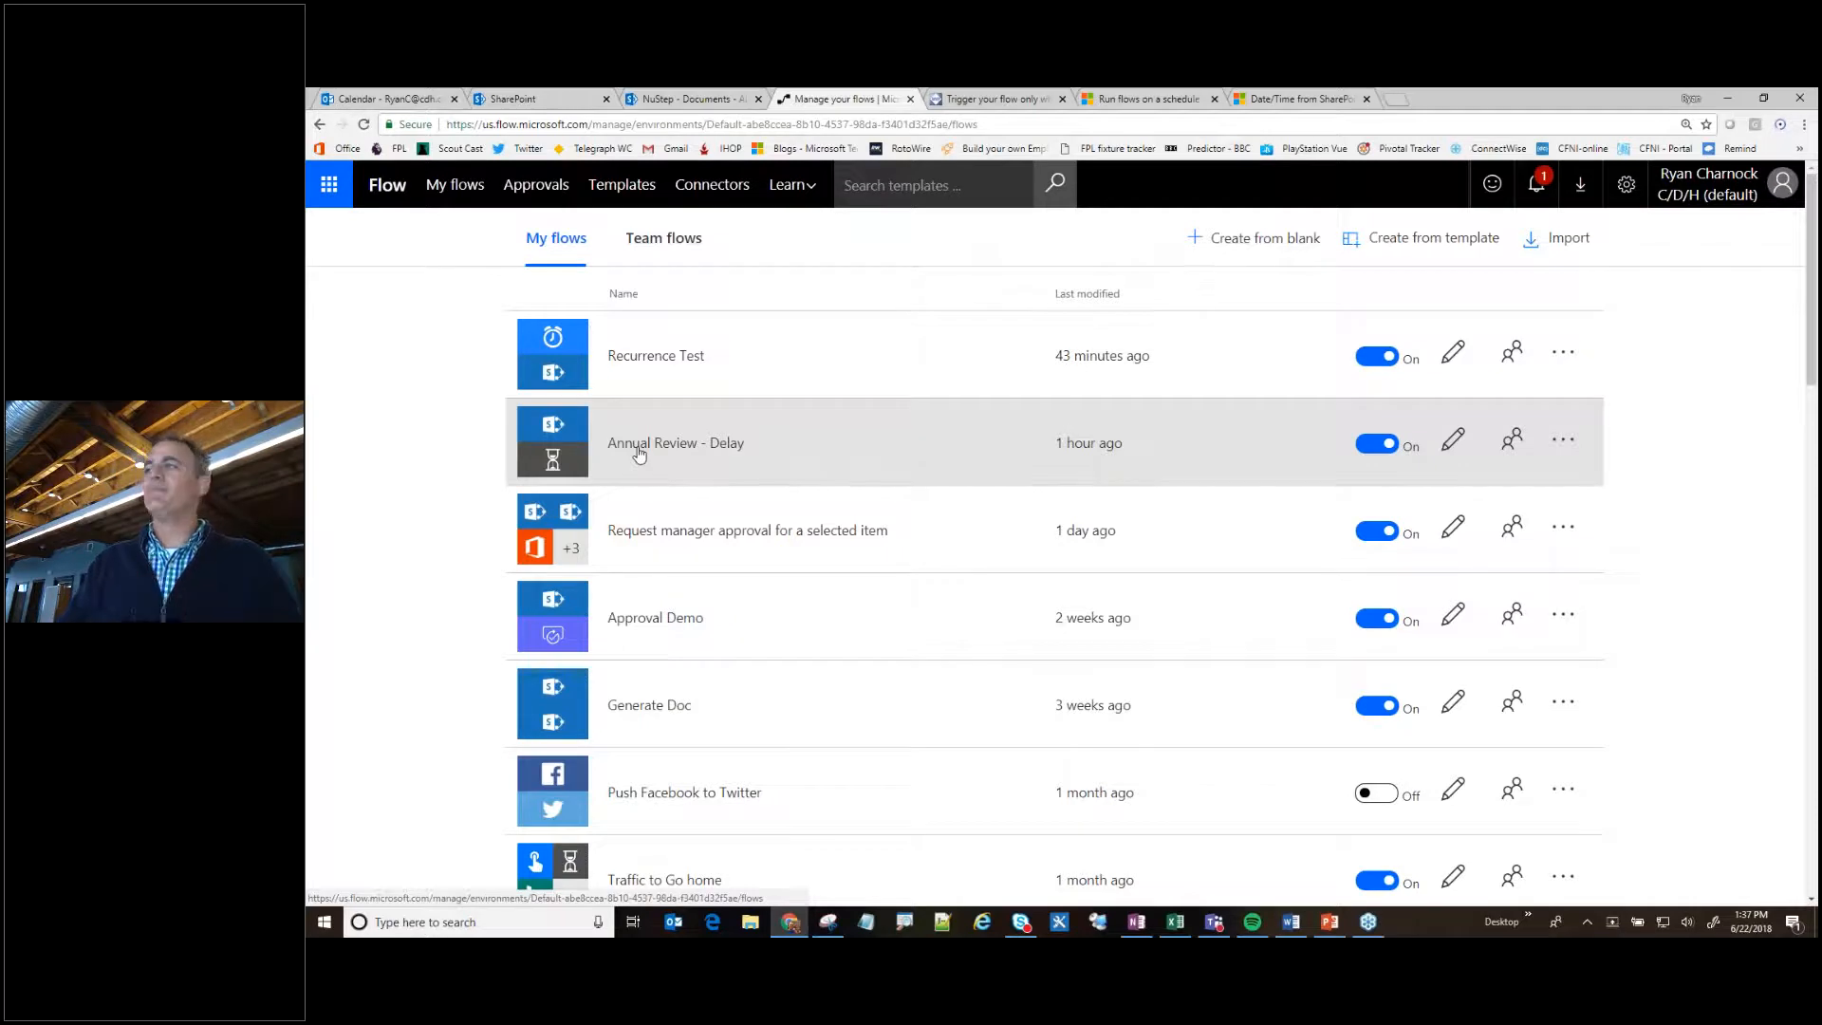
left_click(621, 353)
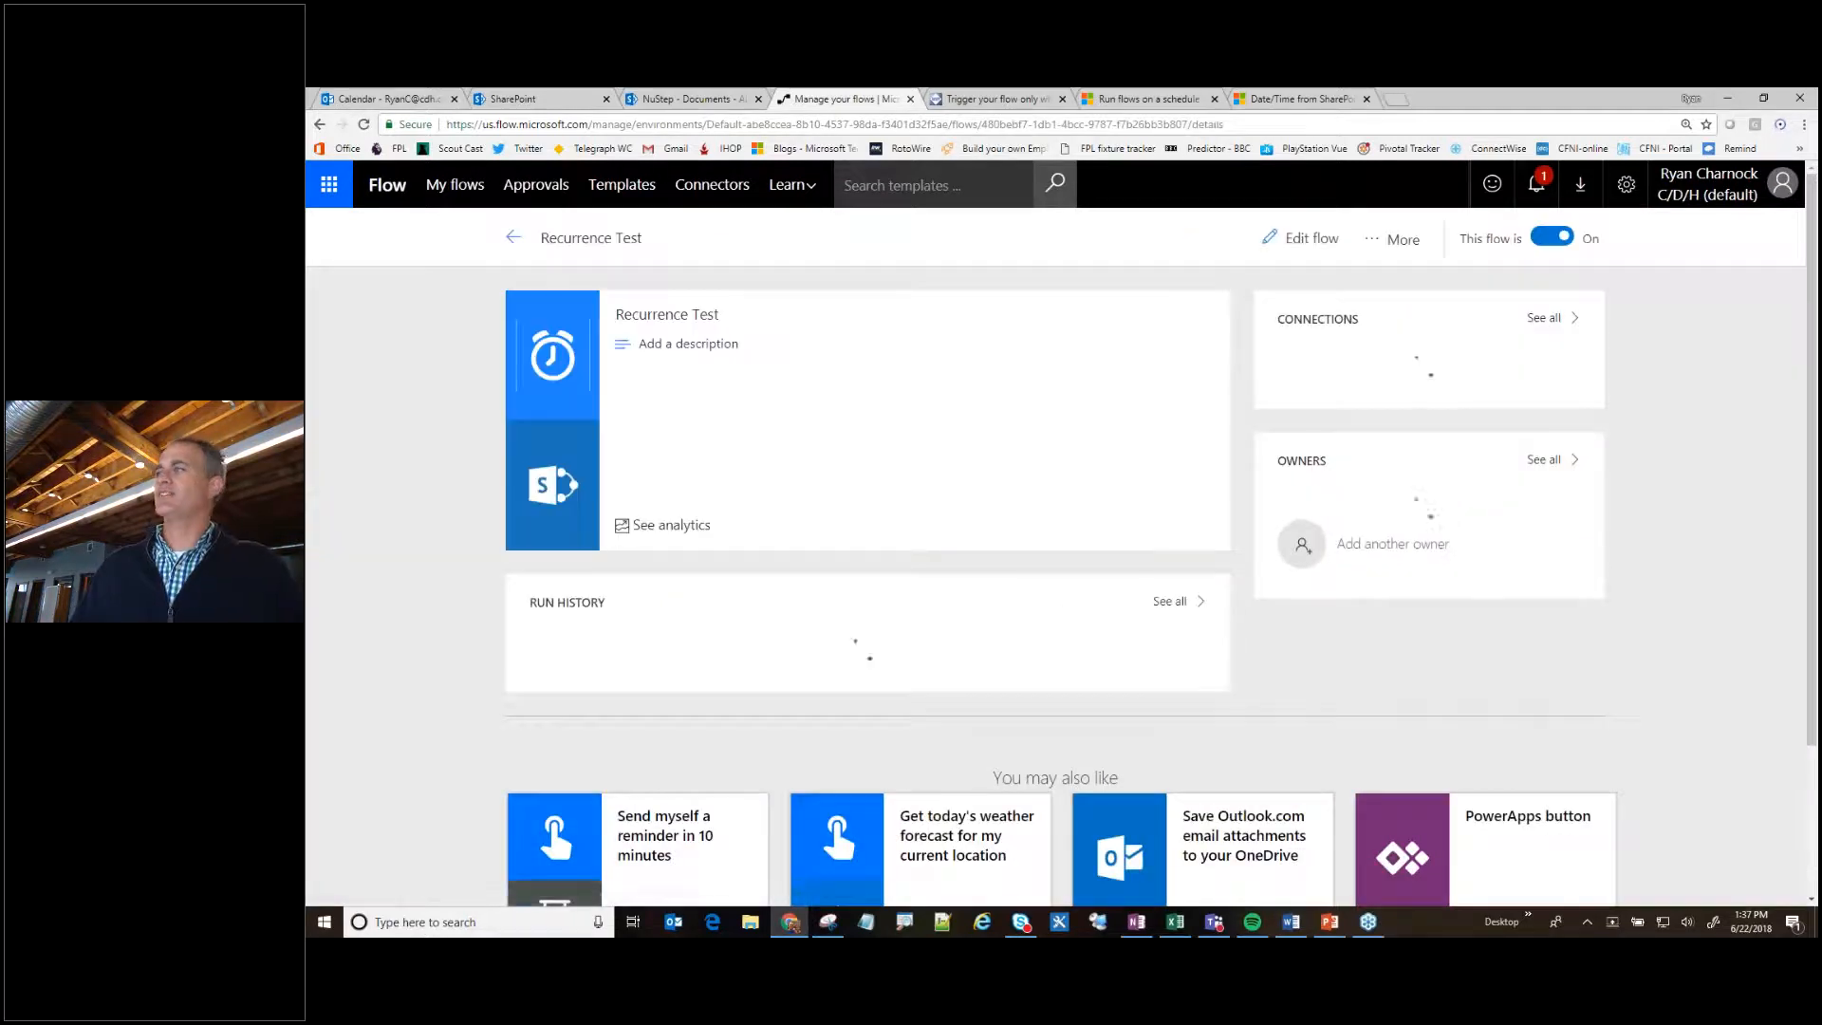
- Open the Recurrence Test flow for editing and examine the Recurrence trigger's schedule settings and available frequency options
left_click(1303, 242)
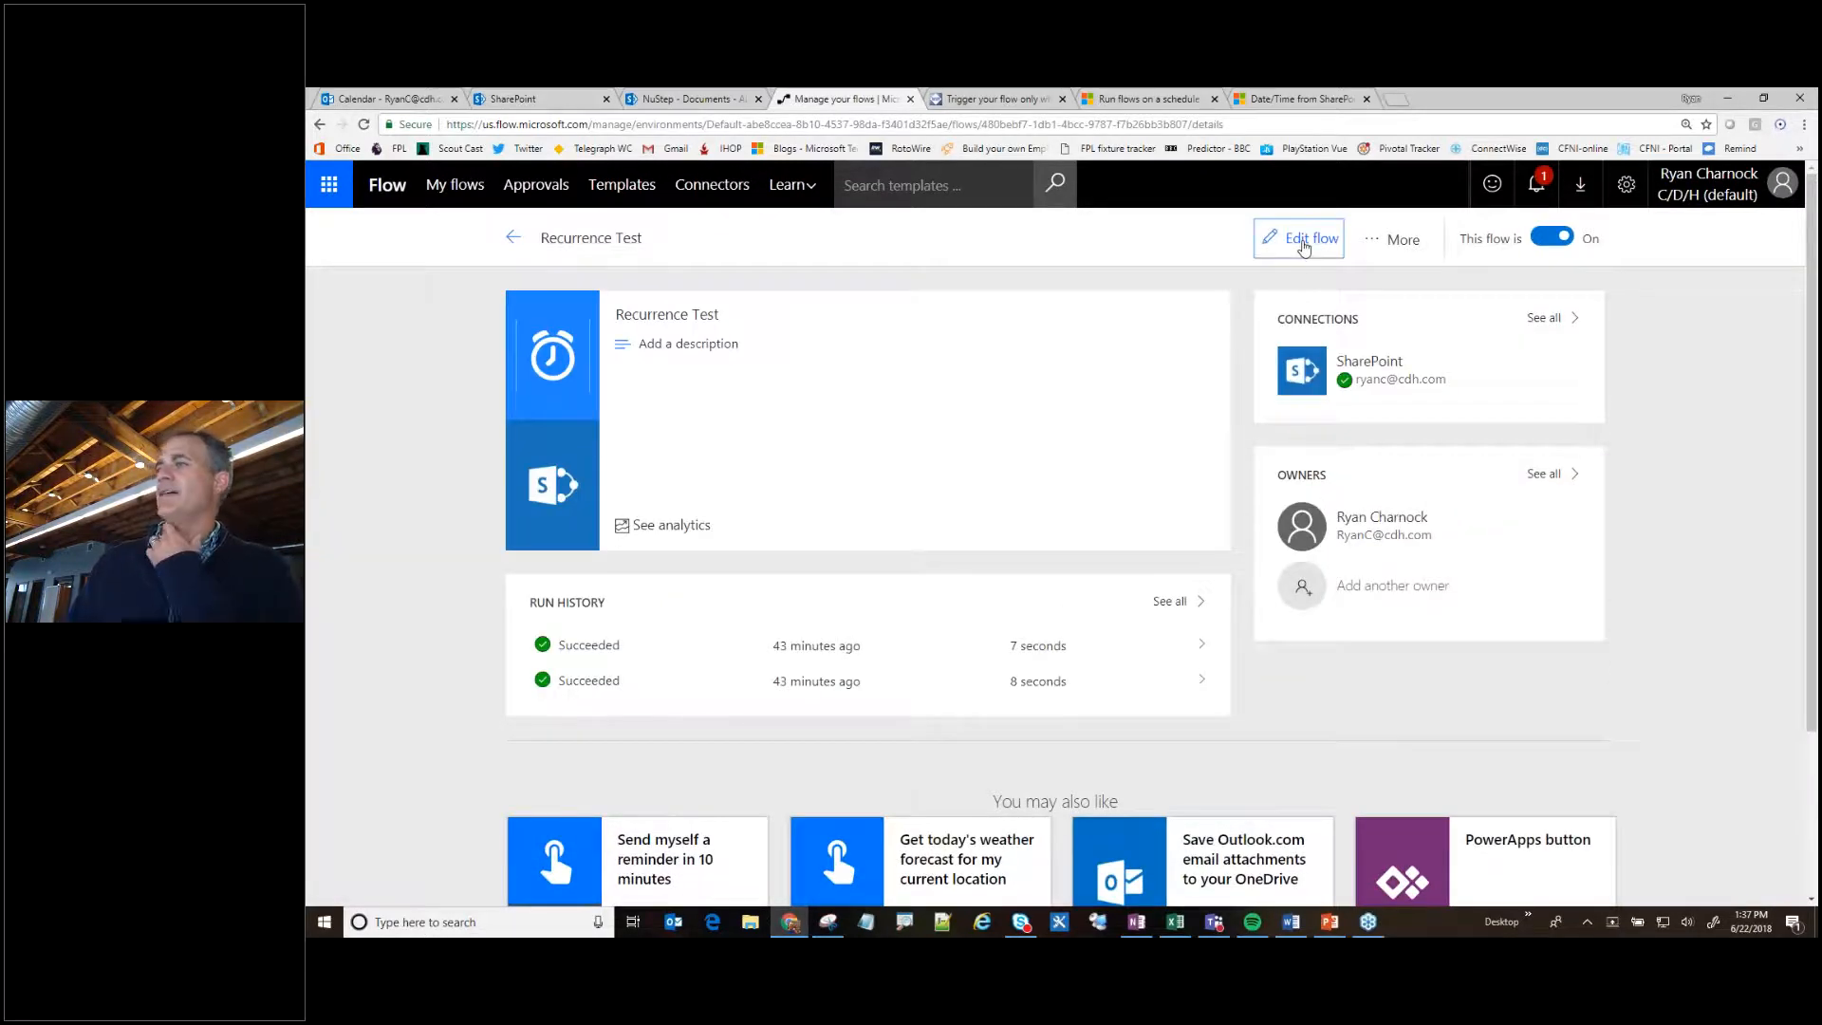
left_click(854, 302)
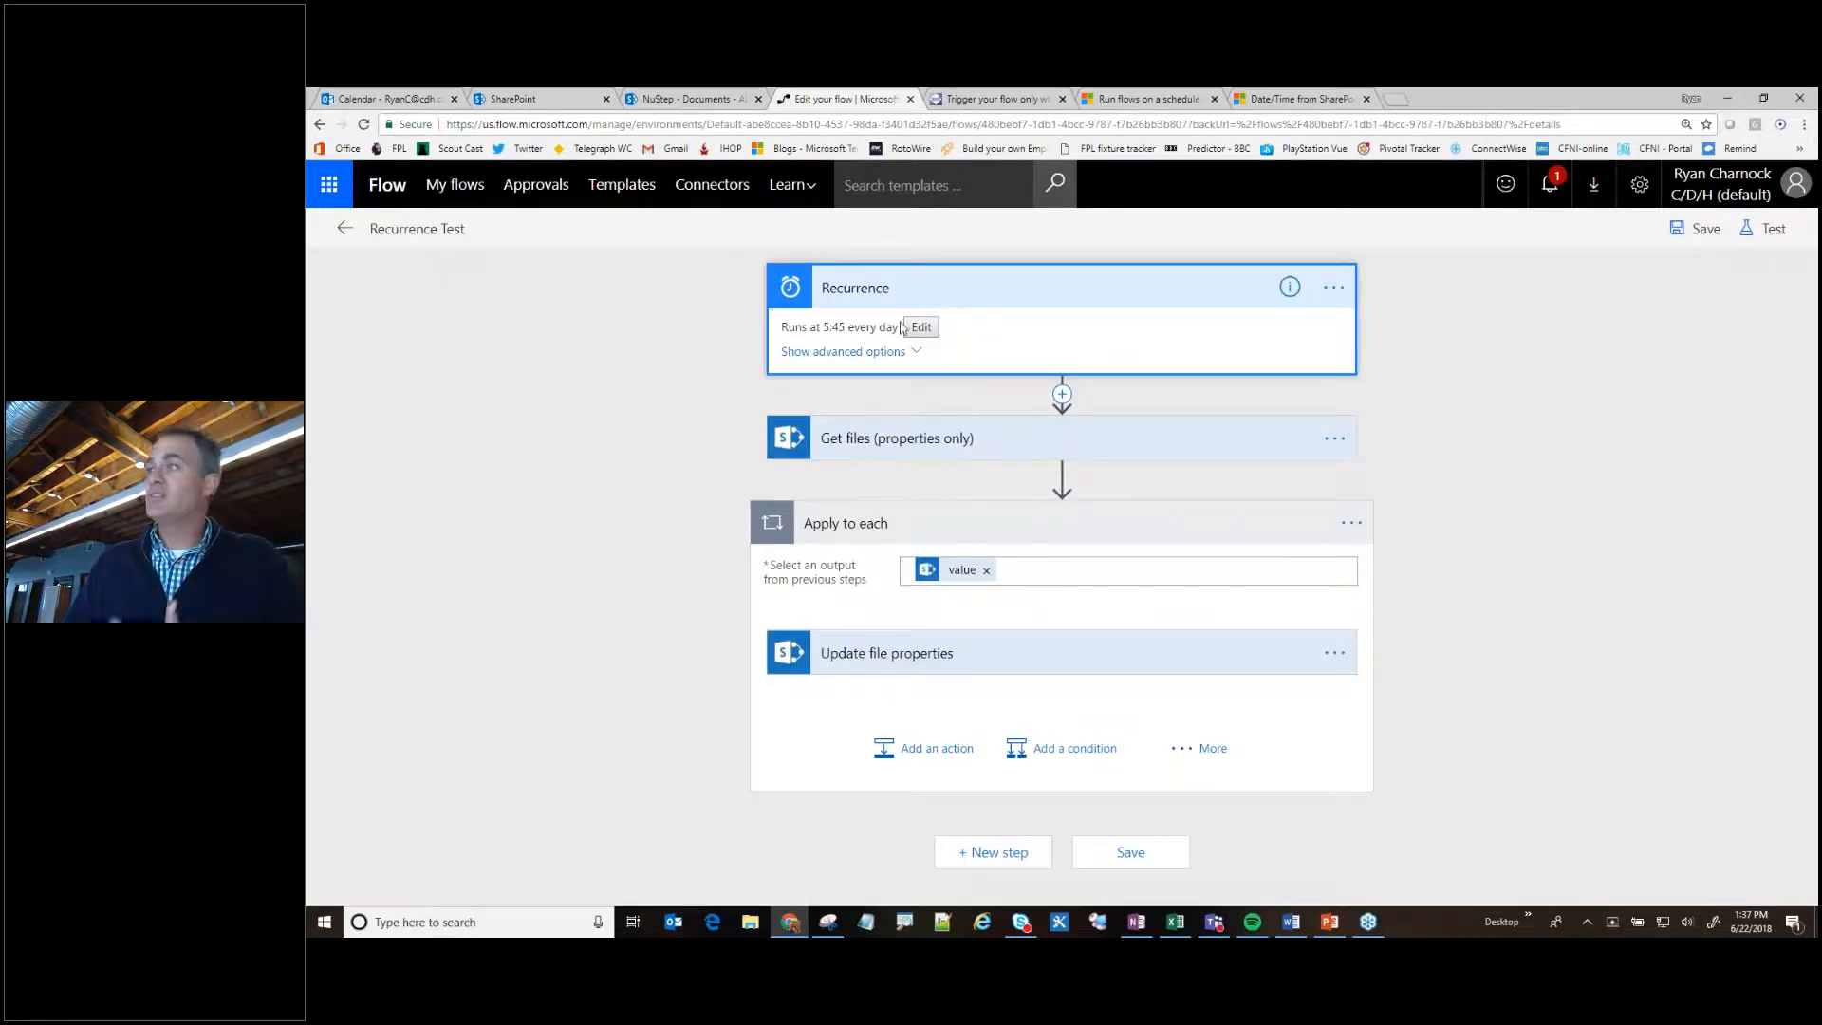
left_click(921, 328)
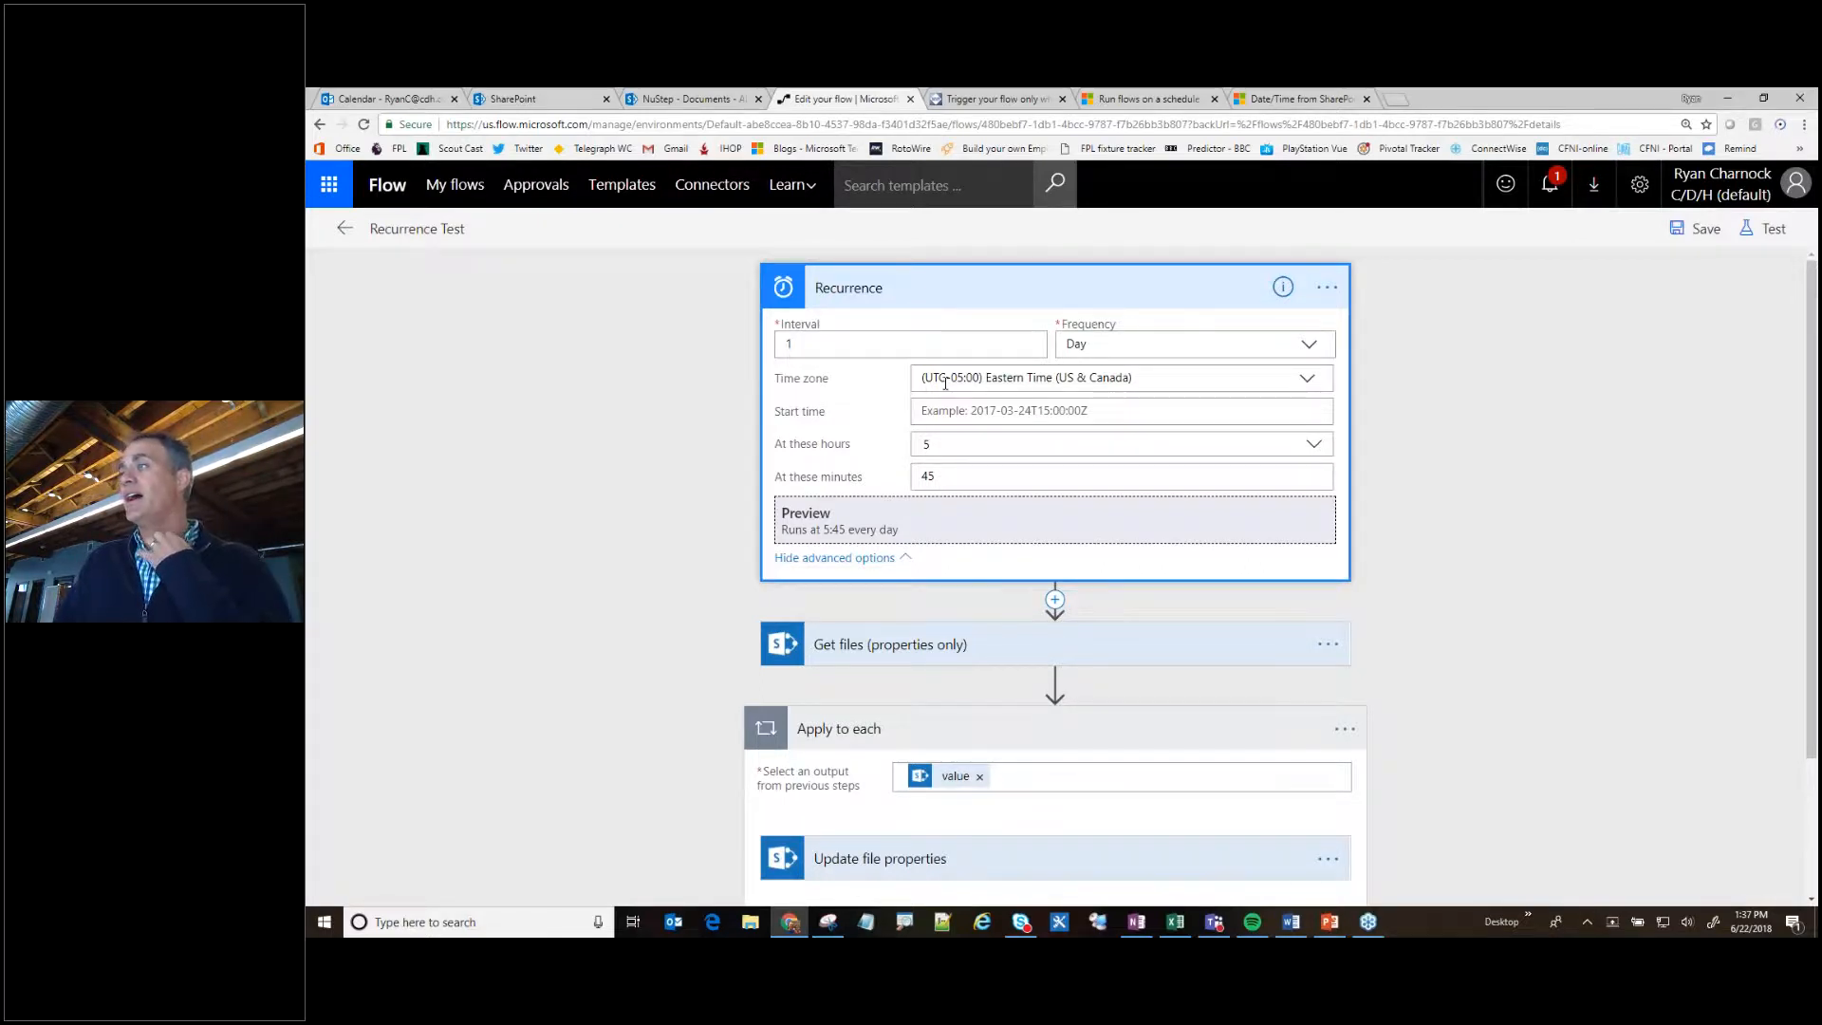
left_click(1144, 342)
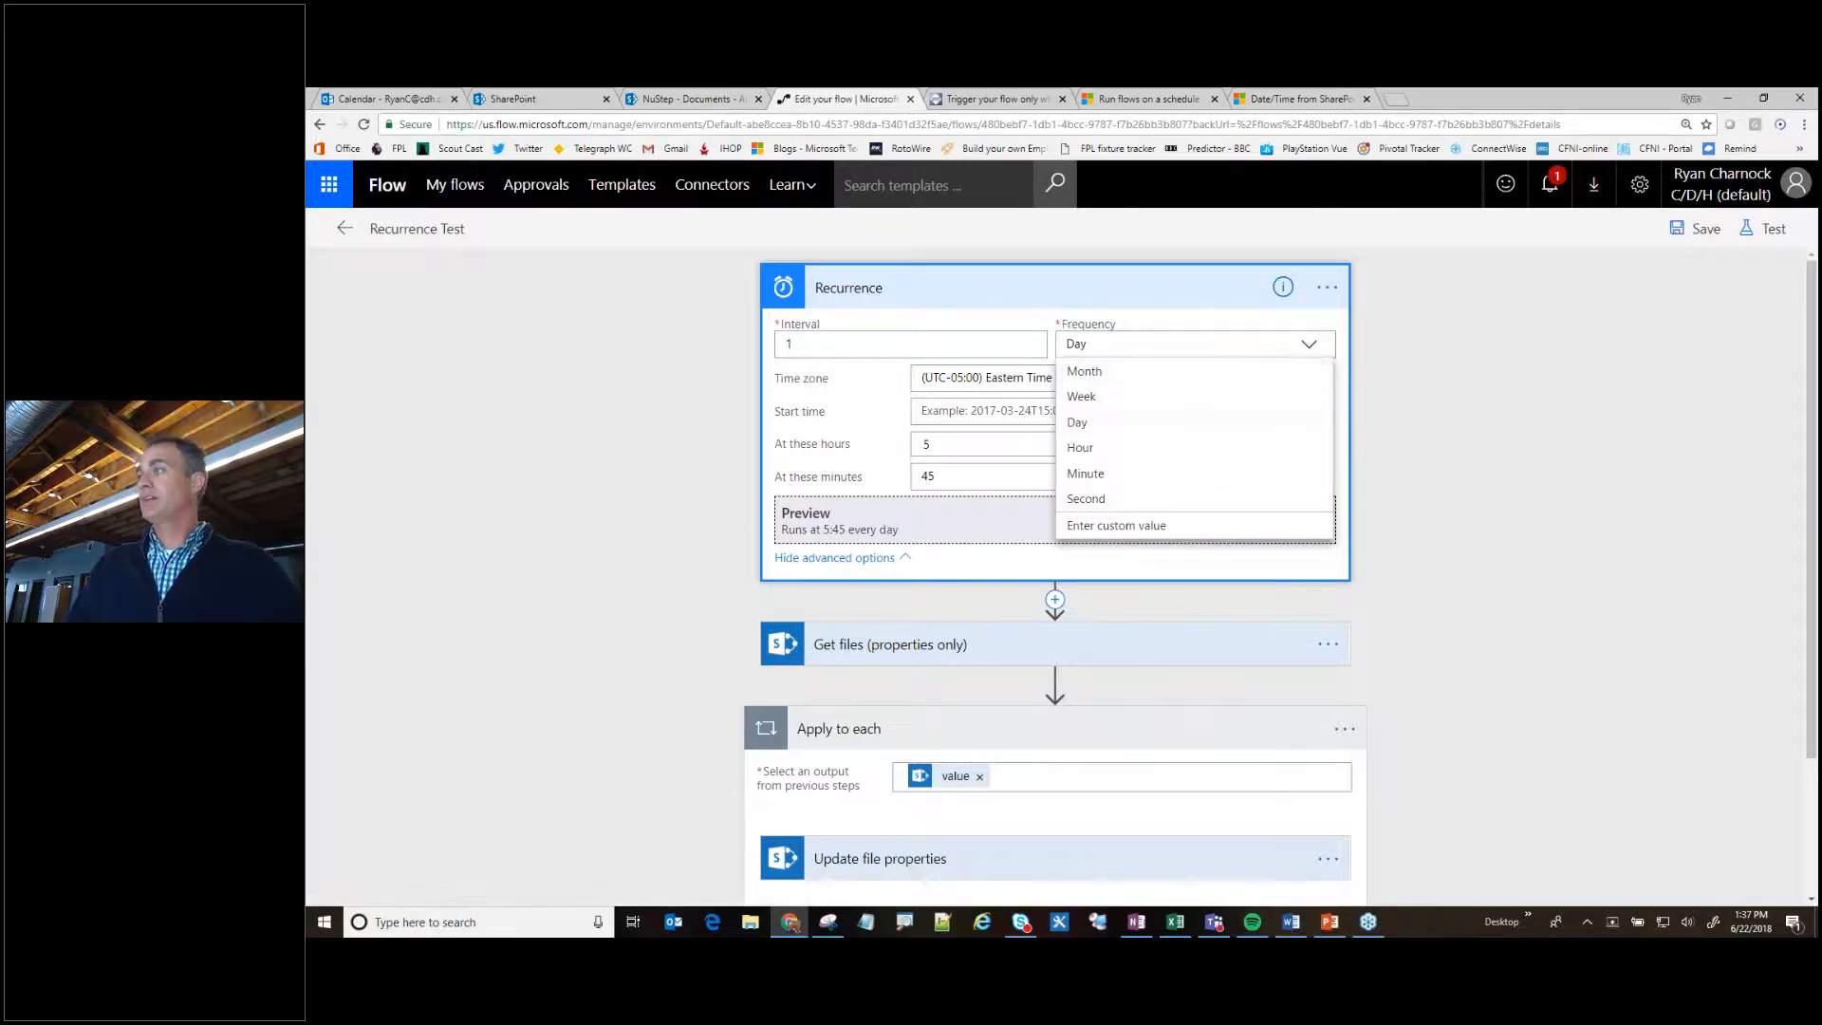
left_click(862, 389)
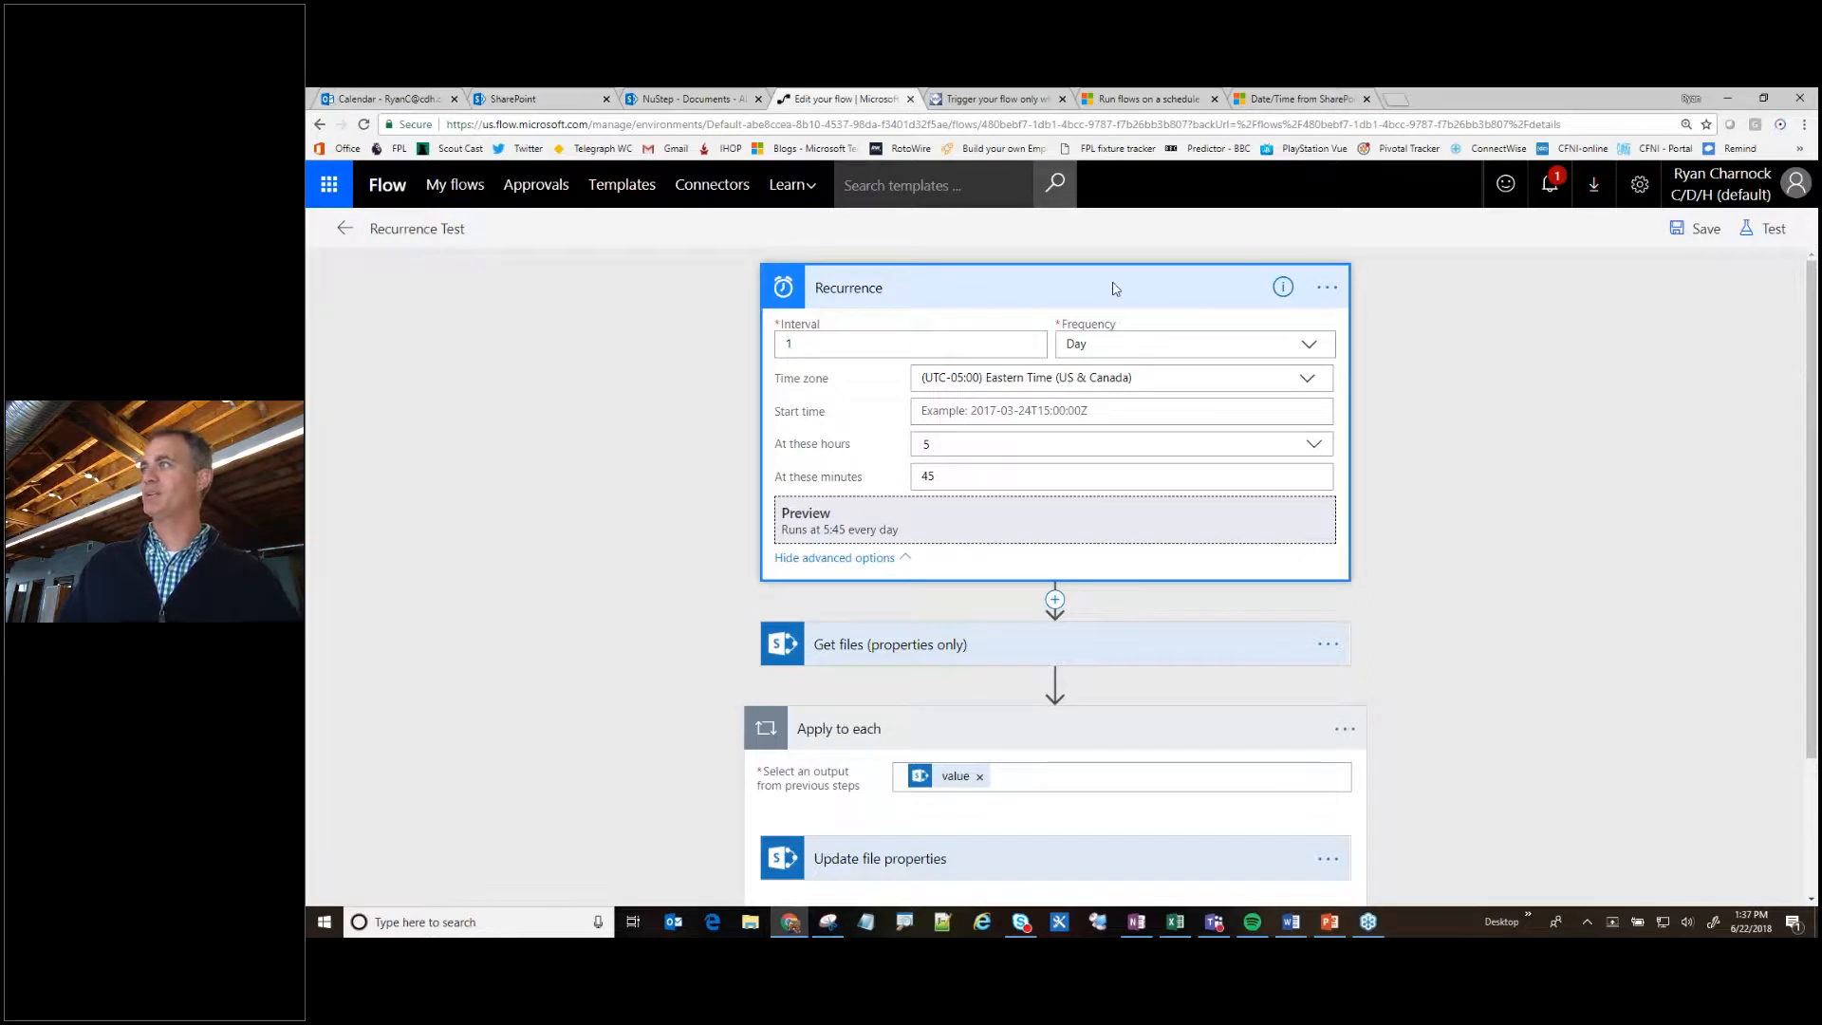
left_click(857, 287)
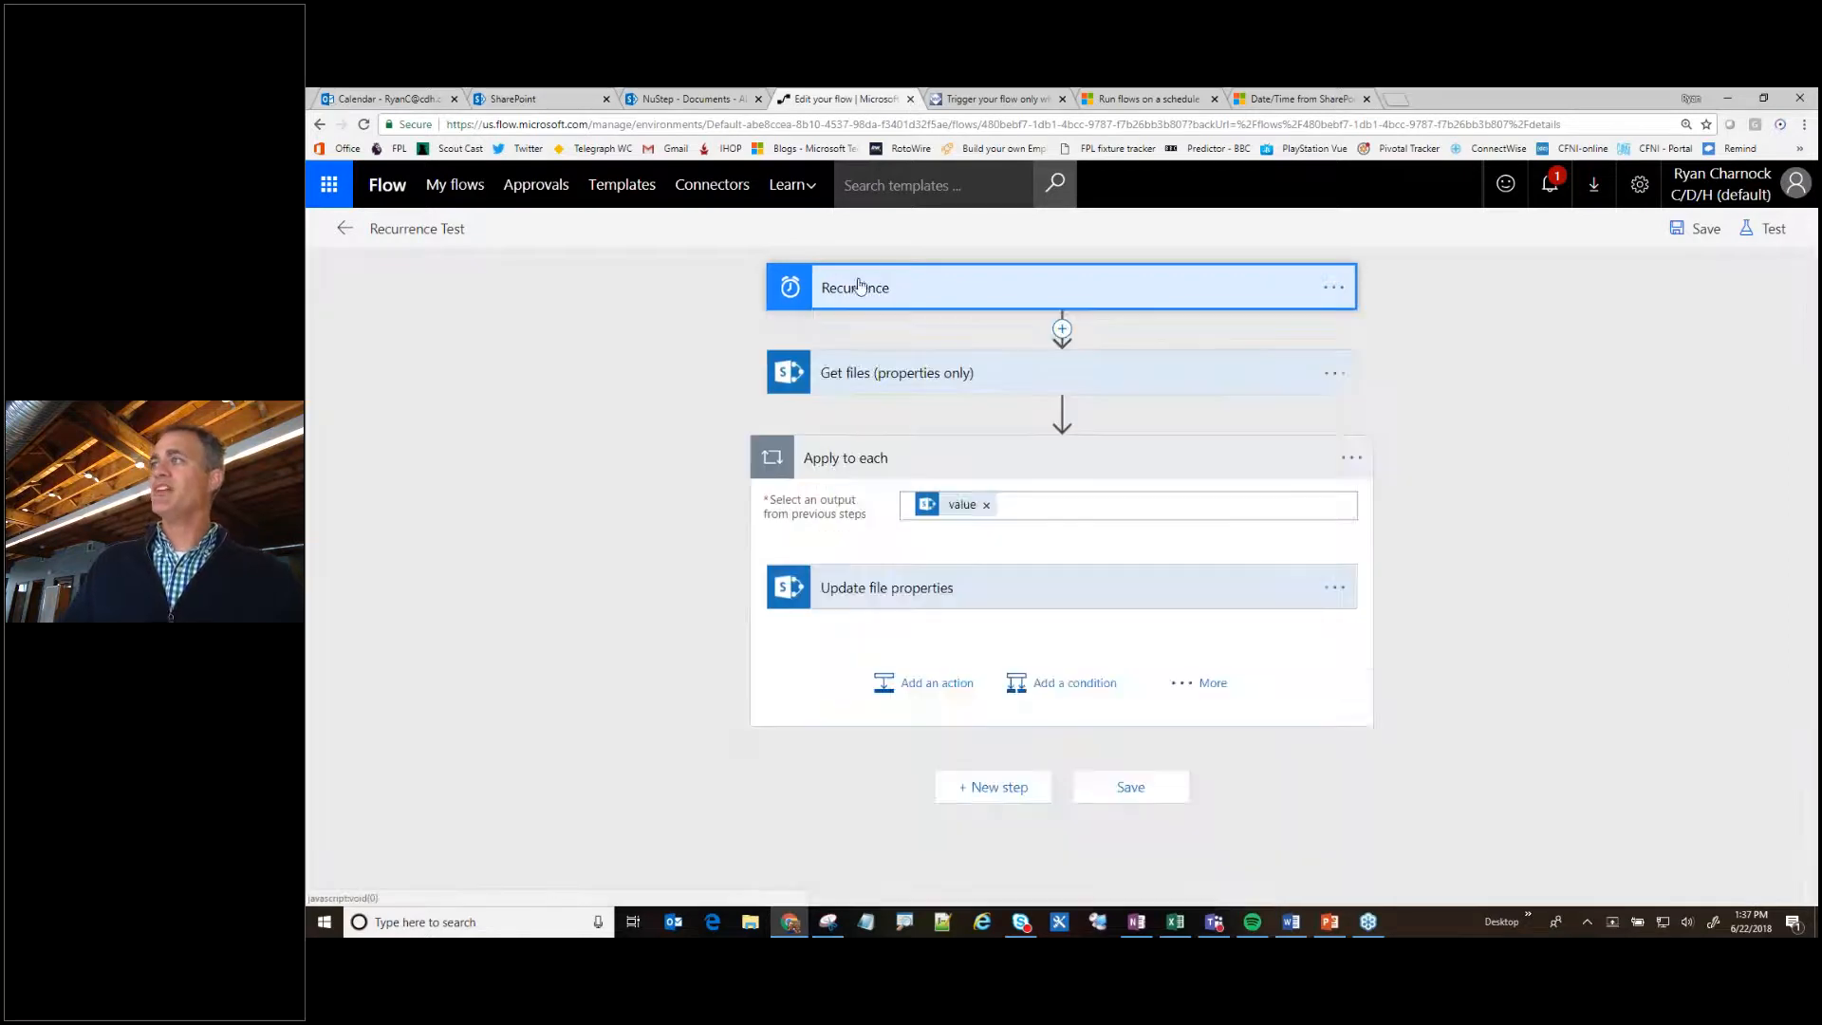
- Examine the settings of the Get files (properties only) action and of the Update file properties action inside Apply to each
left_click(839, 378)
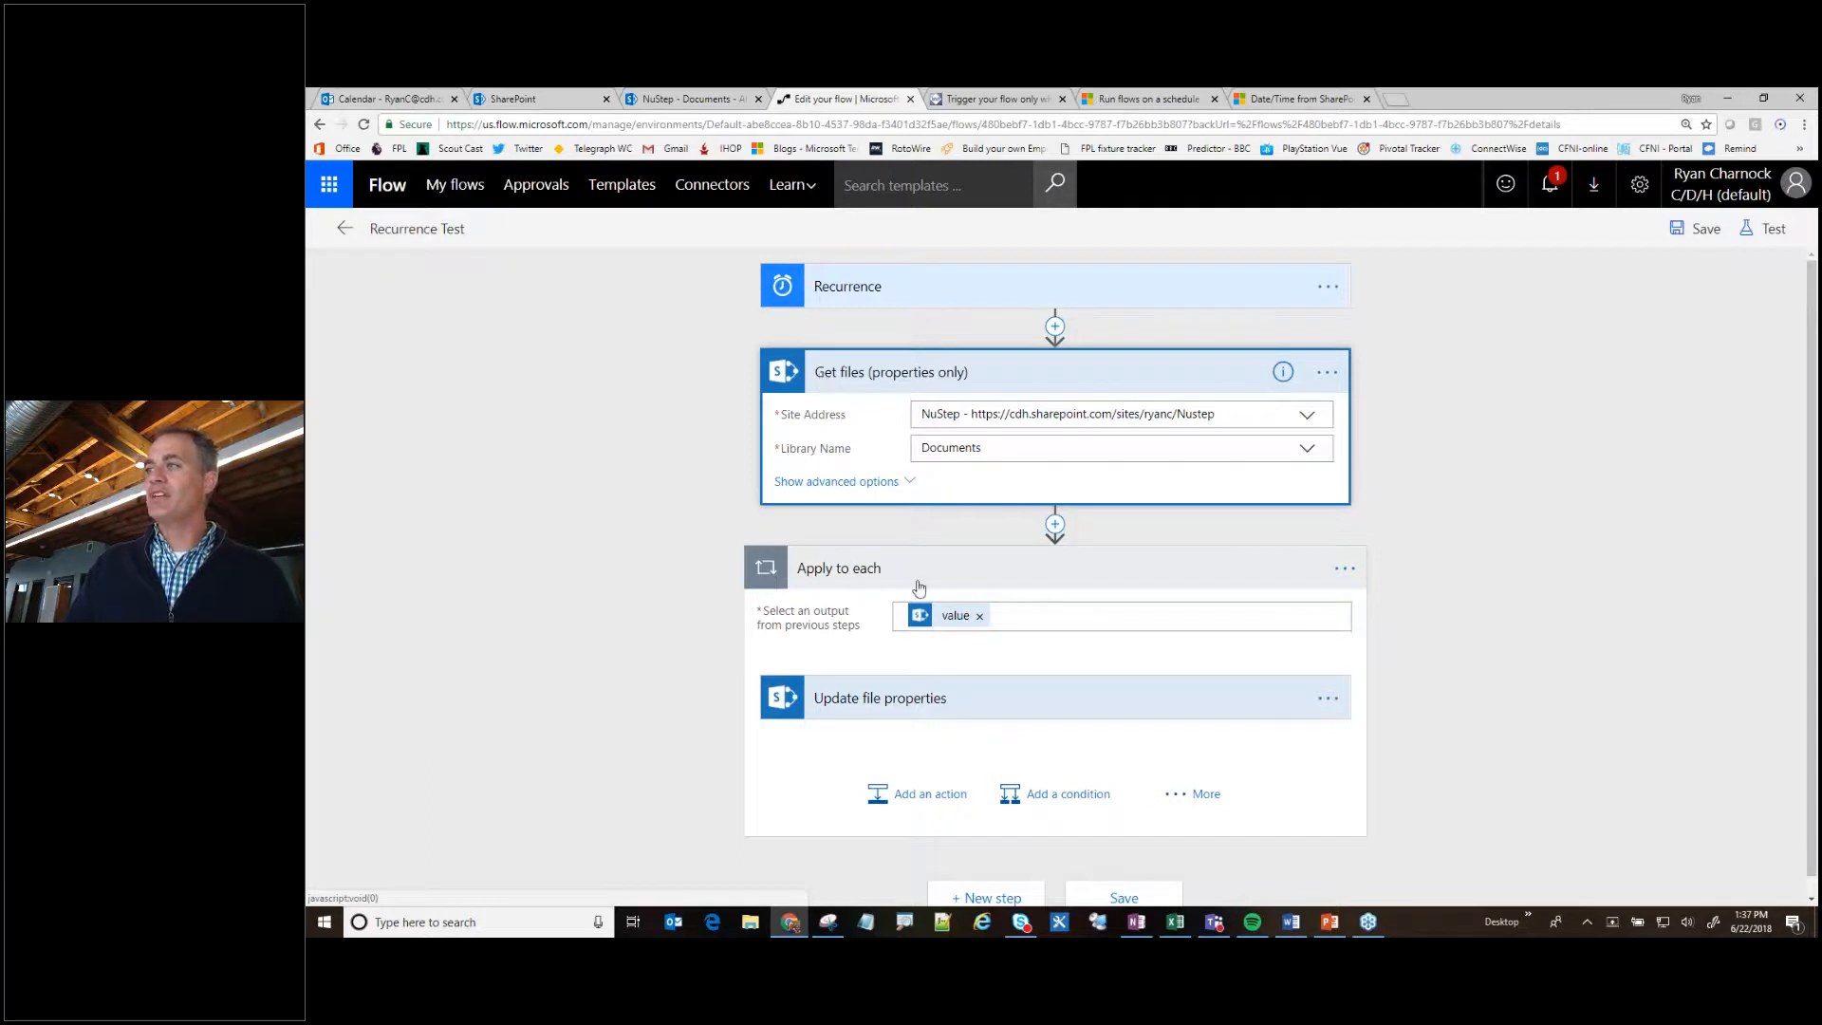
left_click(900, 698)
scroll(900, 720, "down", 3)
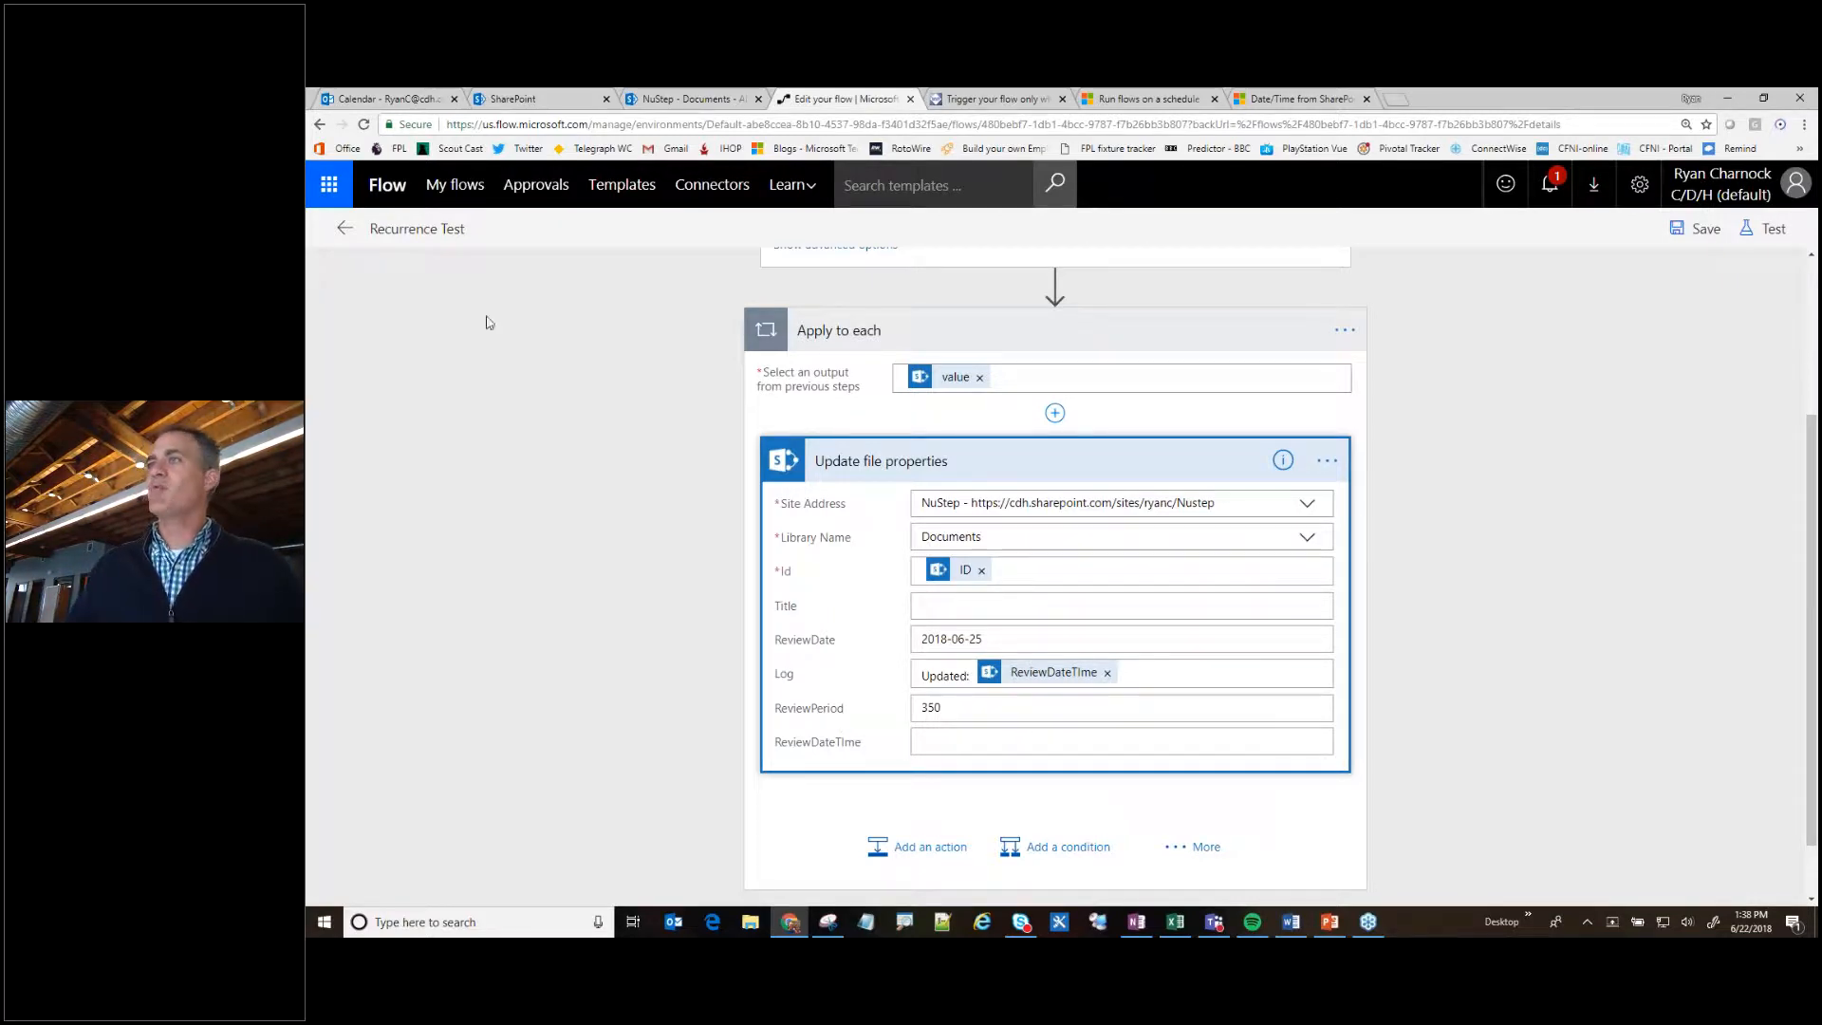
- Test the Recurrence Test flow with the "I'll perform the trigger action" option and start the run
left_click(1757, 233)
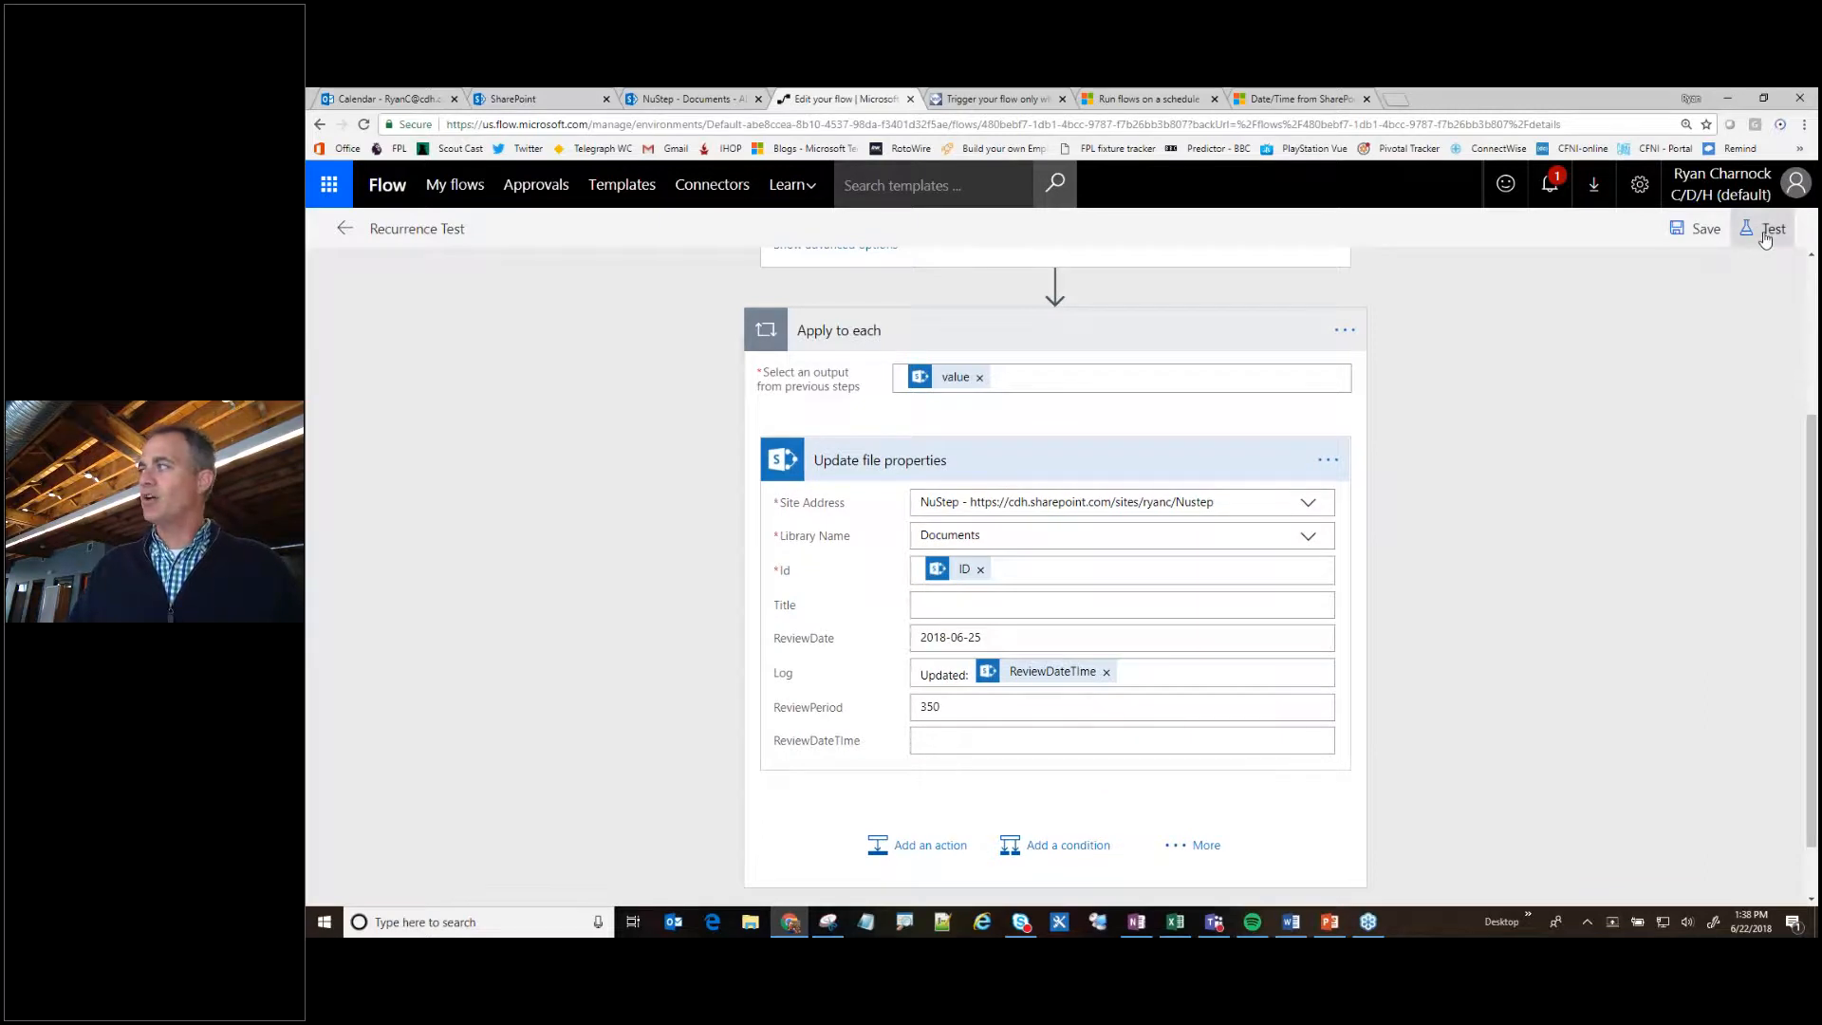
left_click(1766, 235)
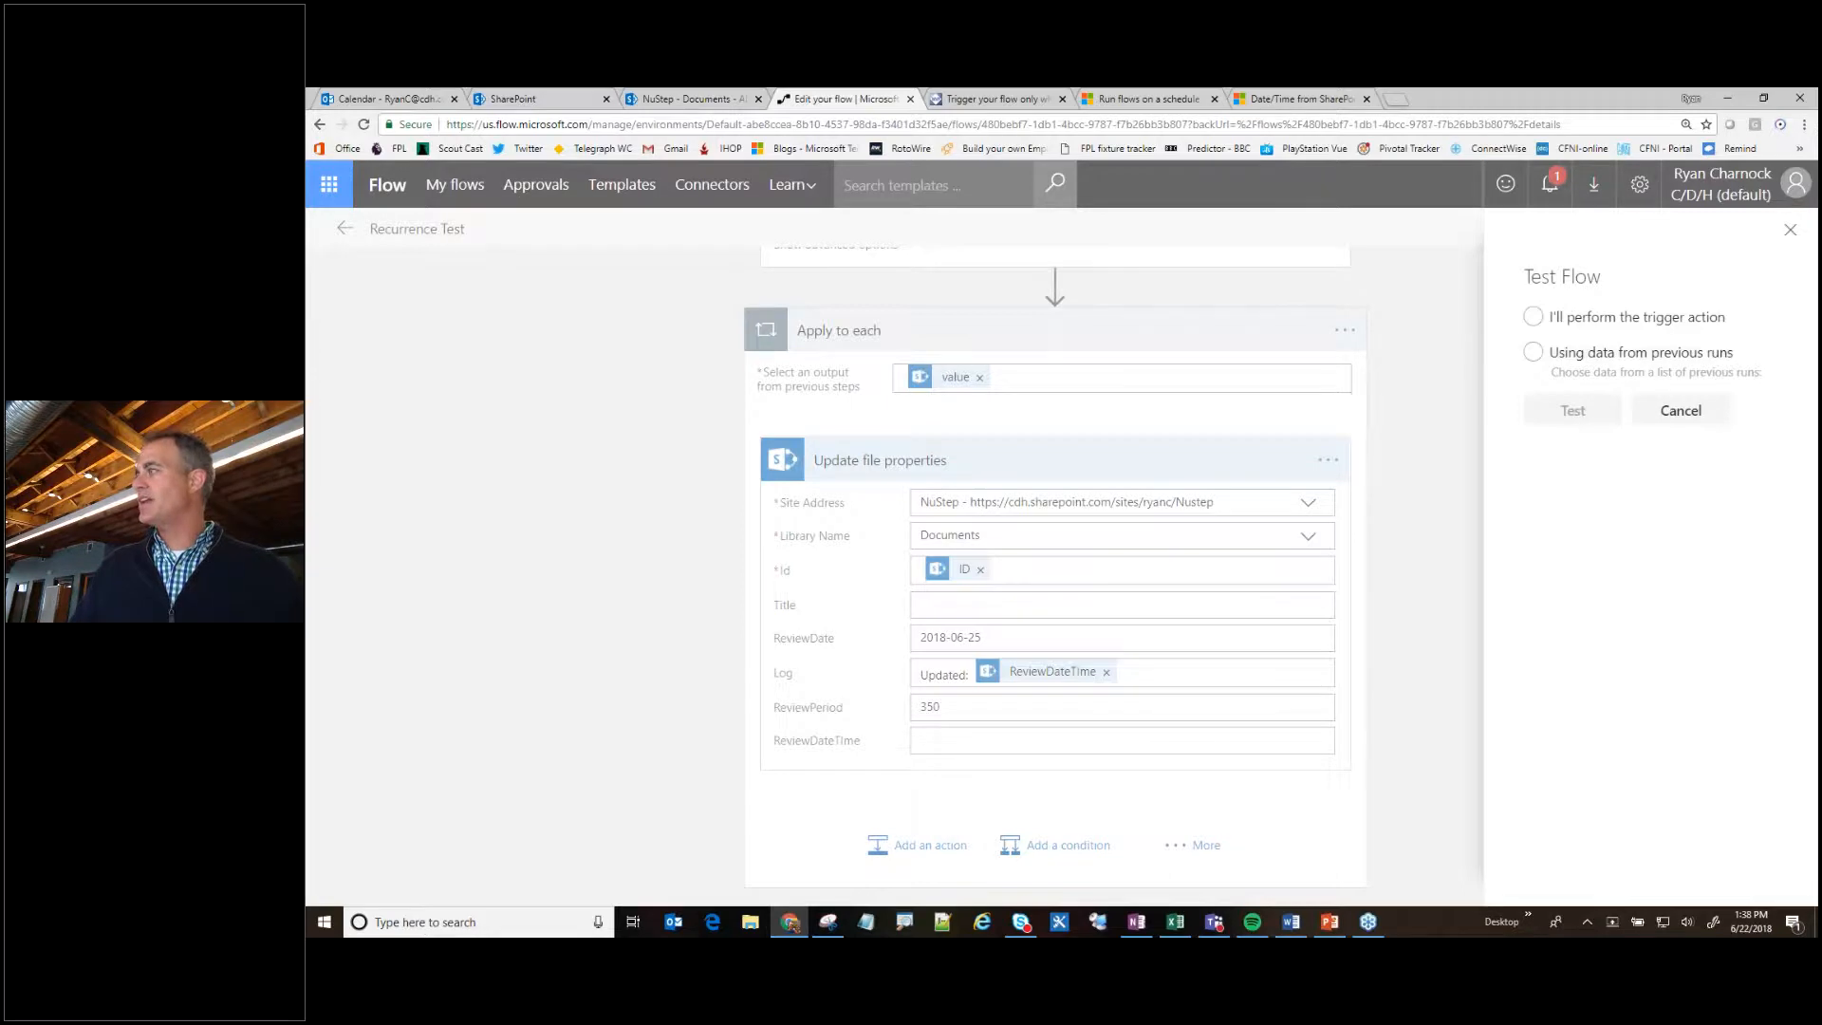
left_click(1534, 317)
left_click(1572, 410)
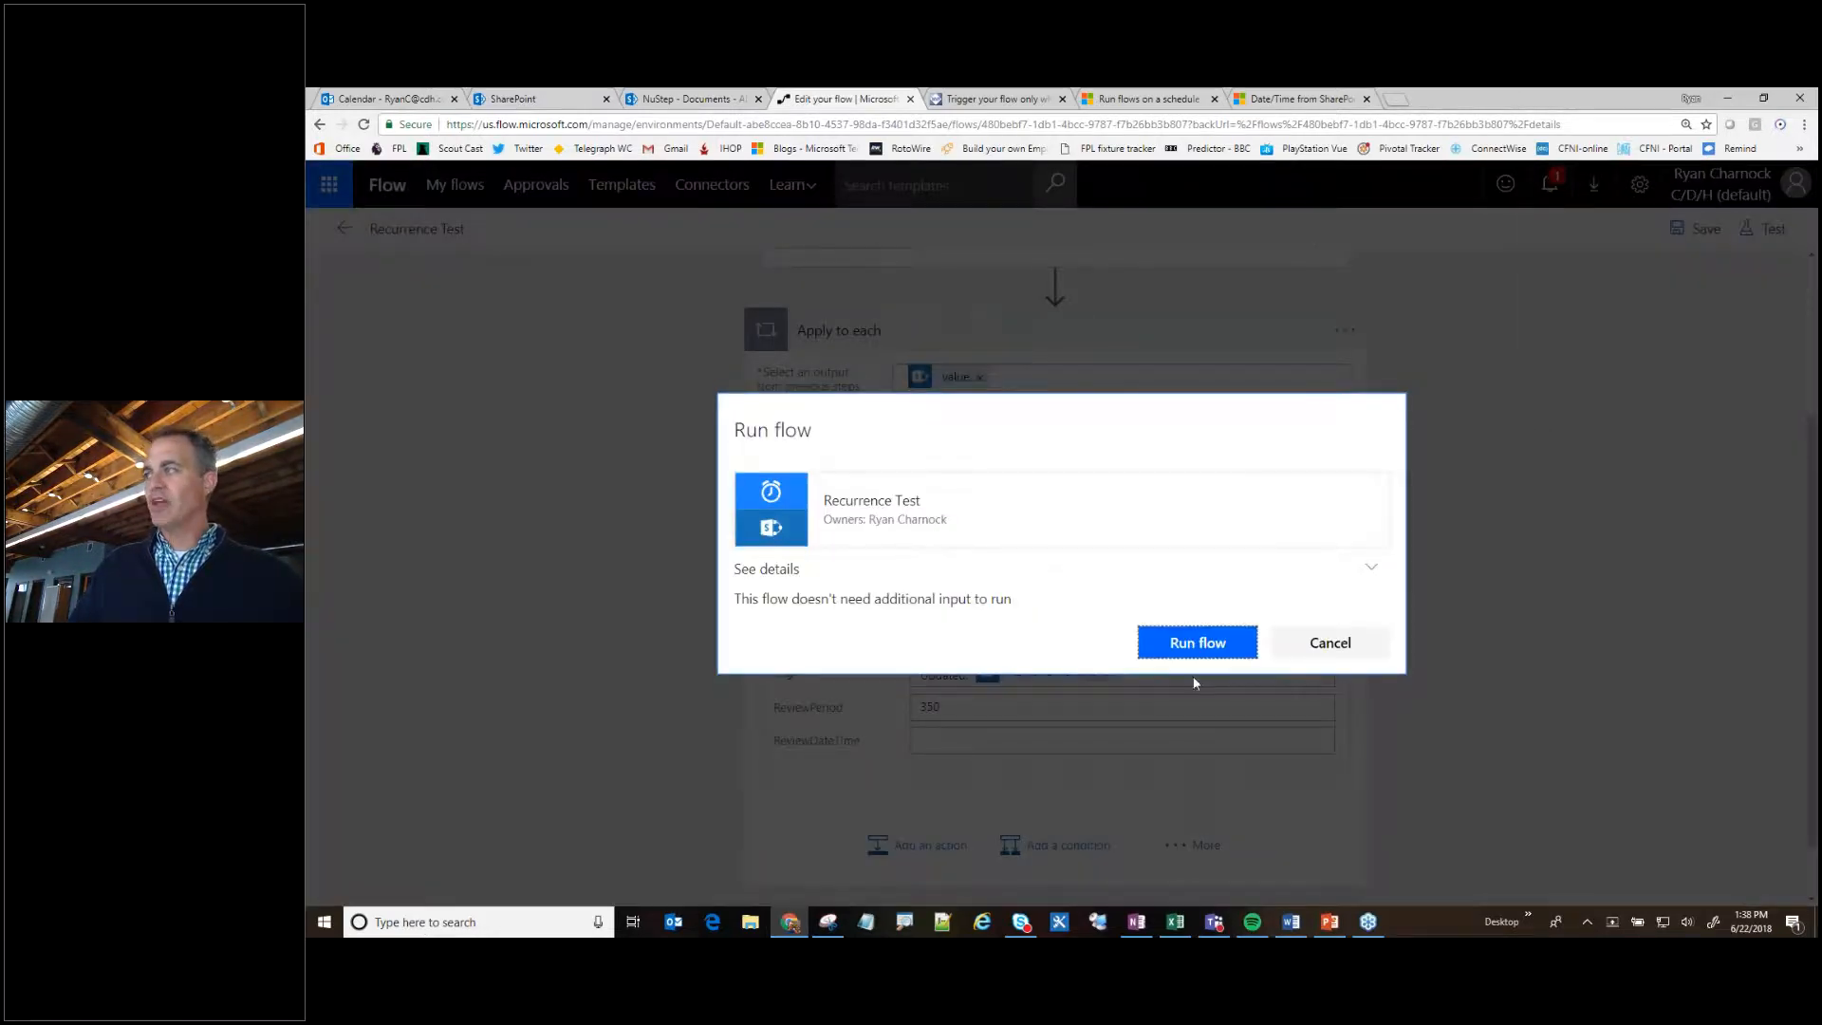
left_click(1212, 649)
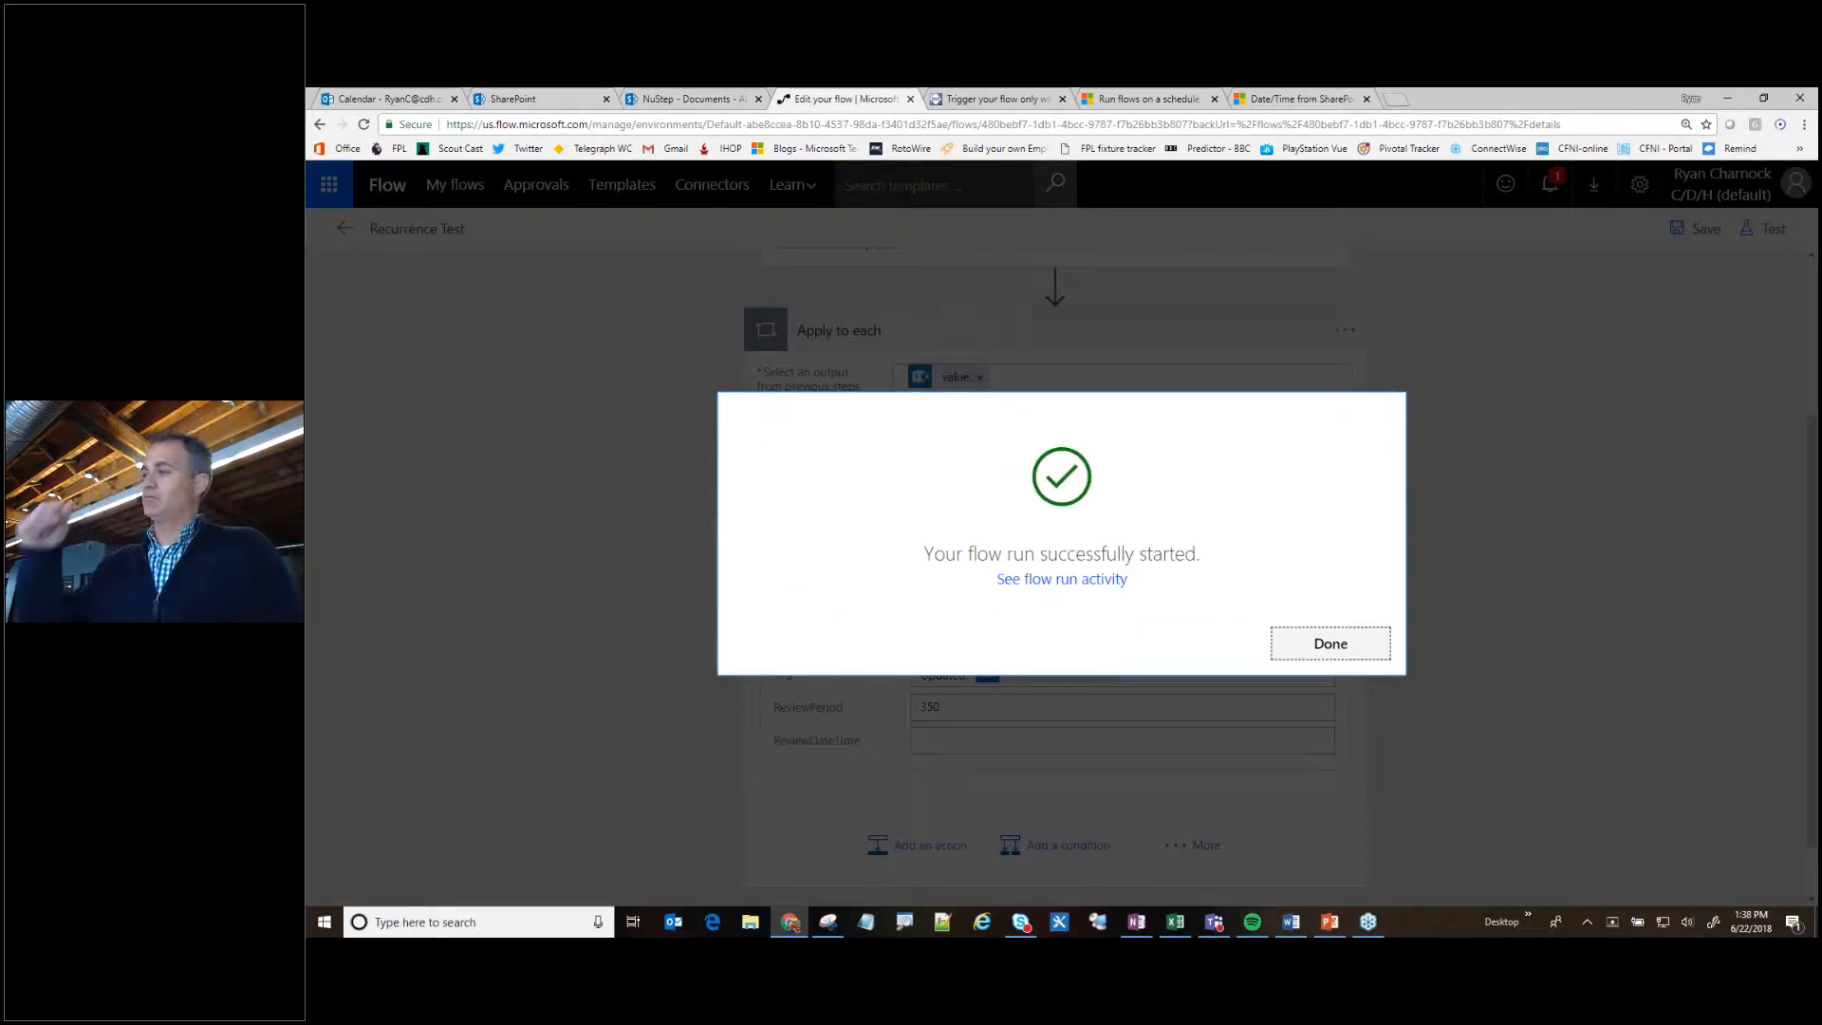
- Open the newest run from the flow run activity and examine its Get files and Update file properties details
left_click(1059, 581)
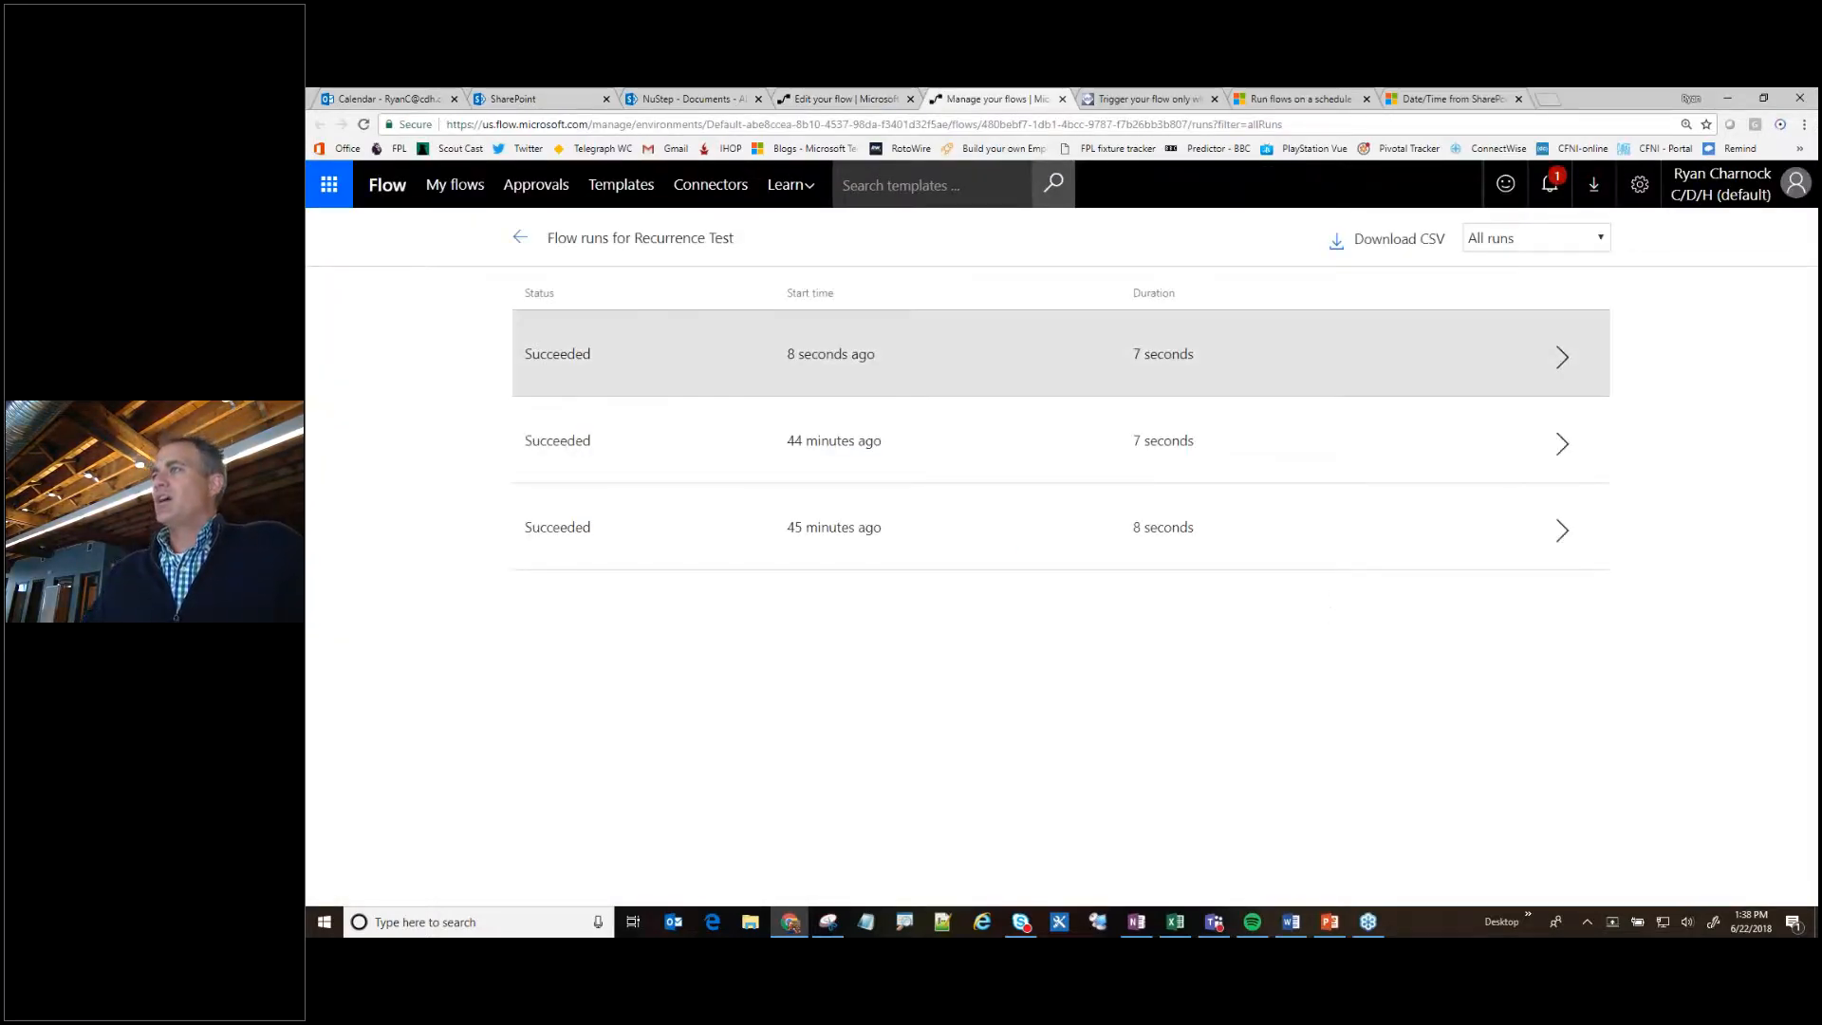
left_click(1411, 360)
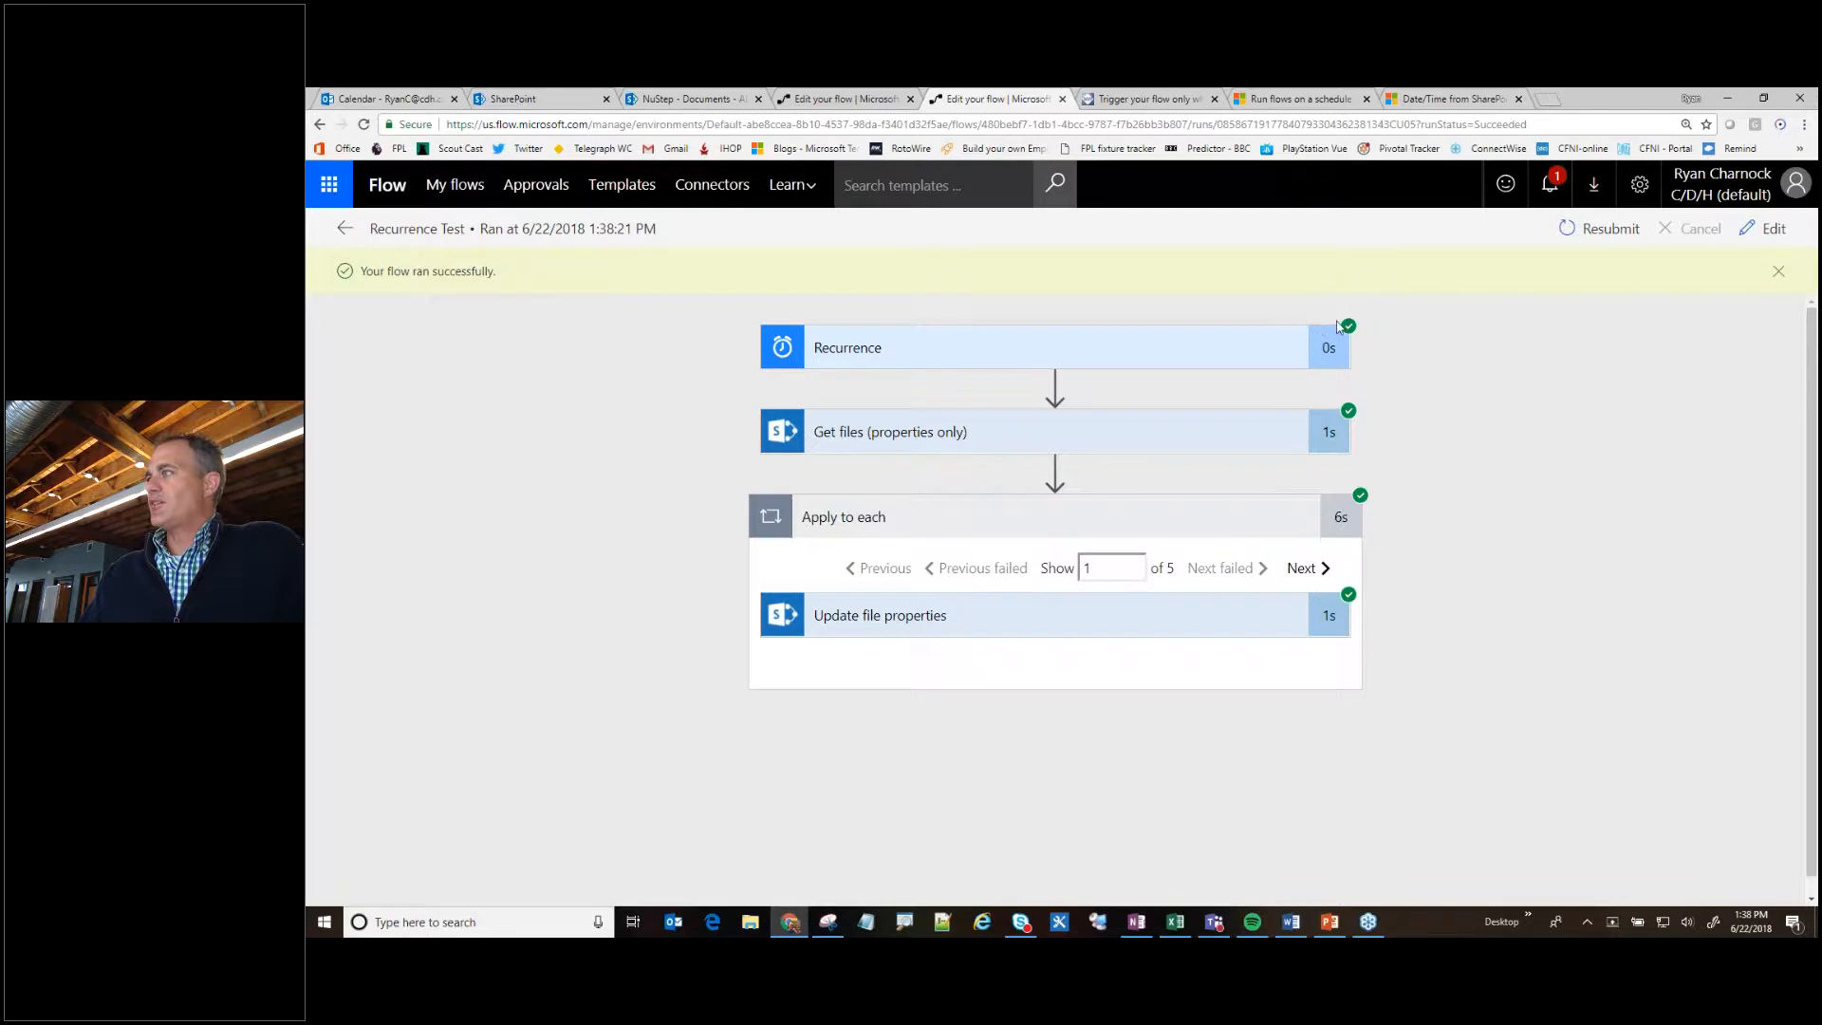
left_click(870, 434)
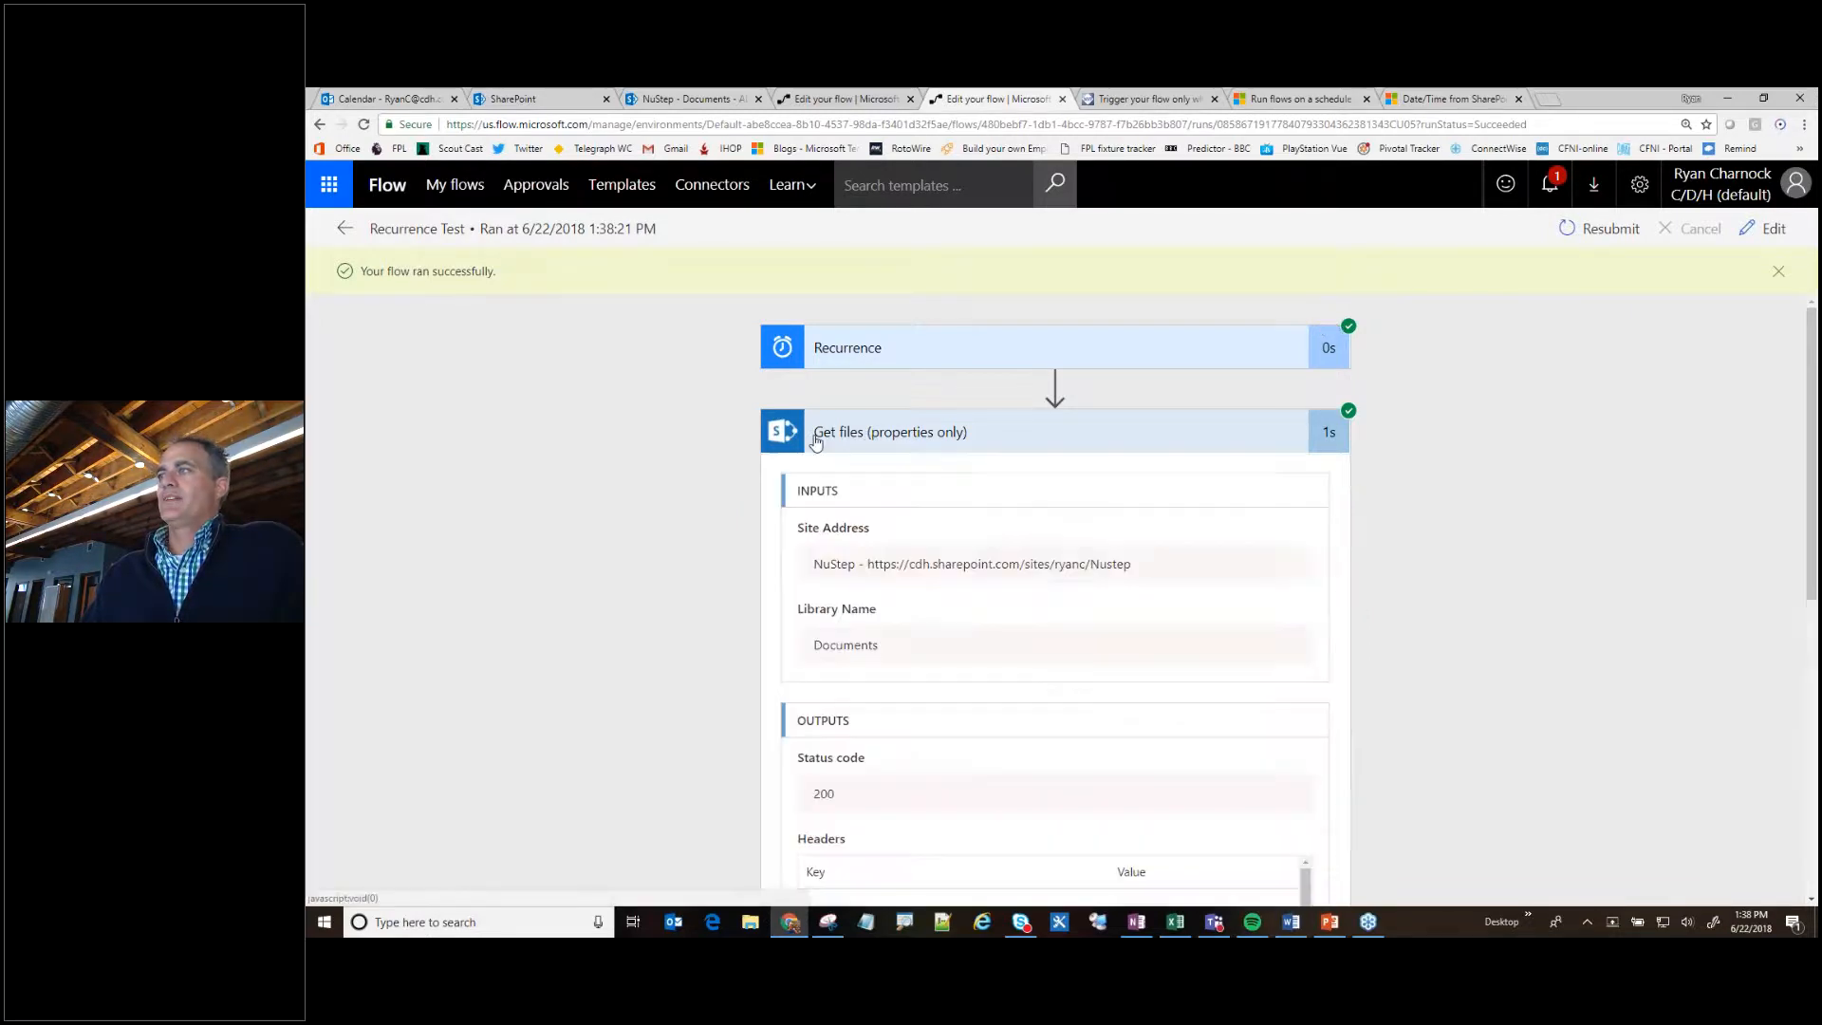
left_click(882, 439)
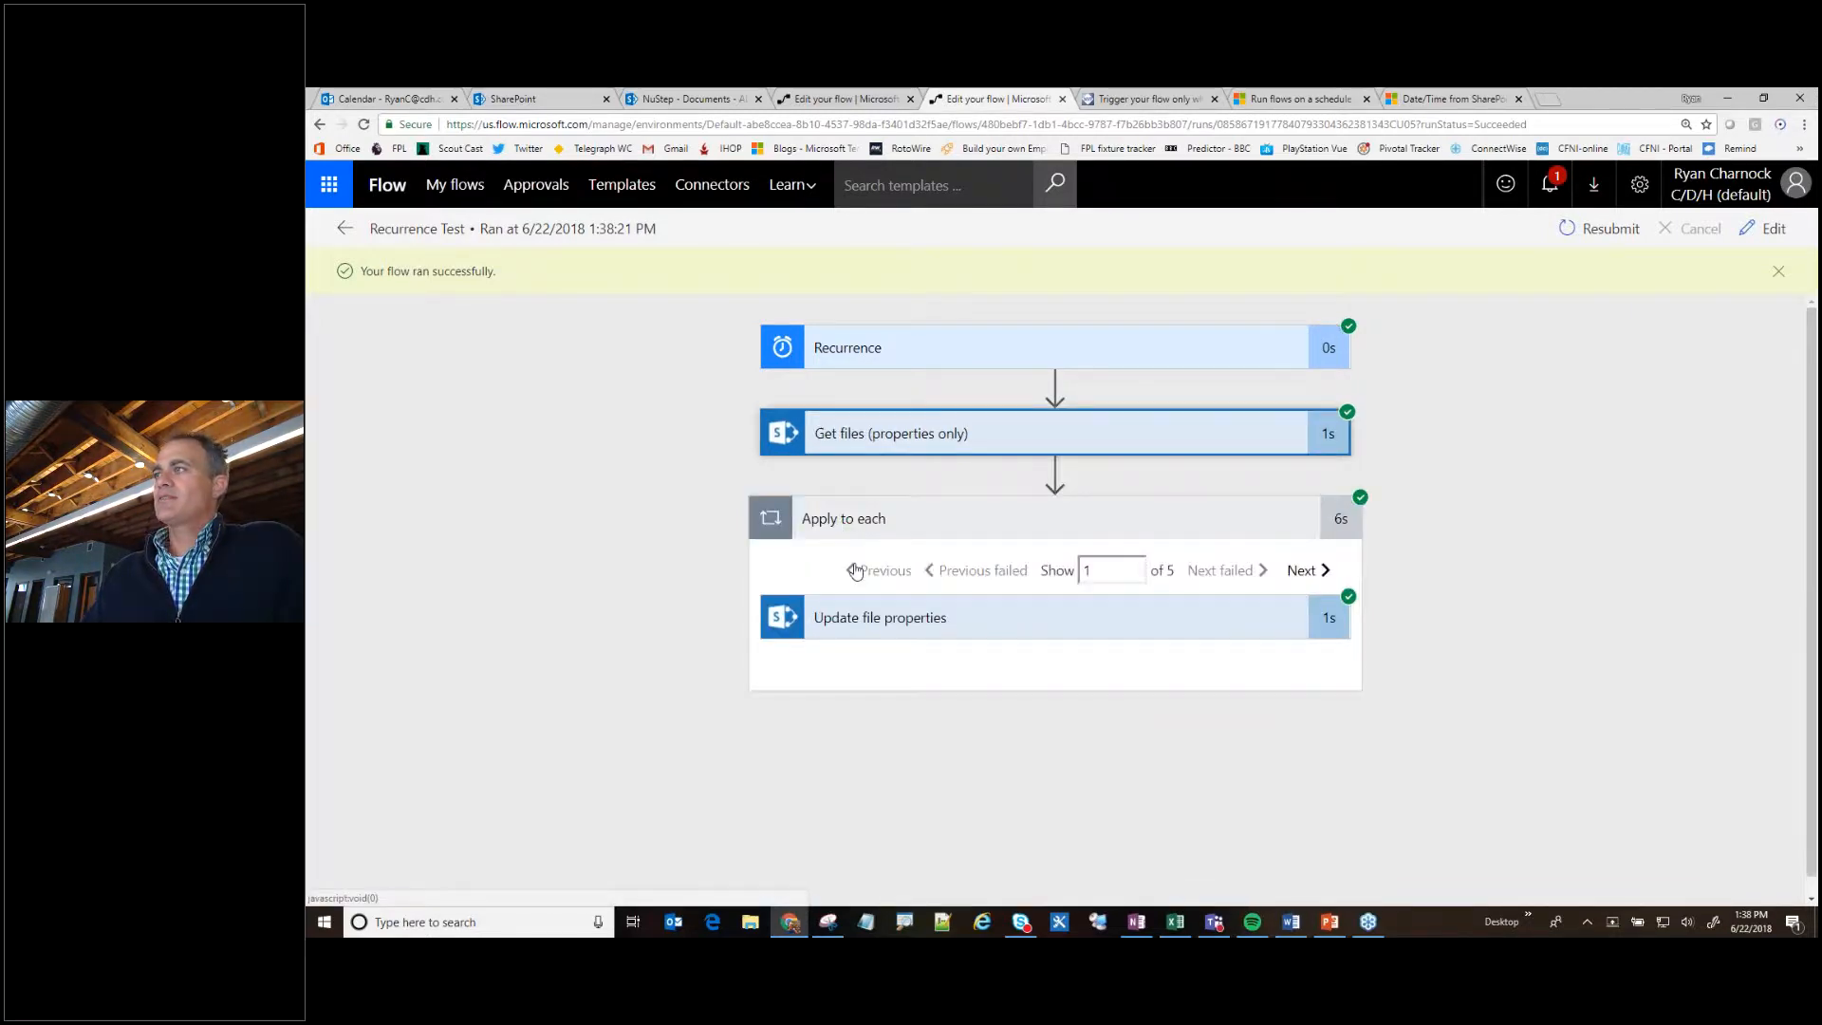
left_click(1199, 619)
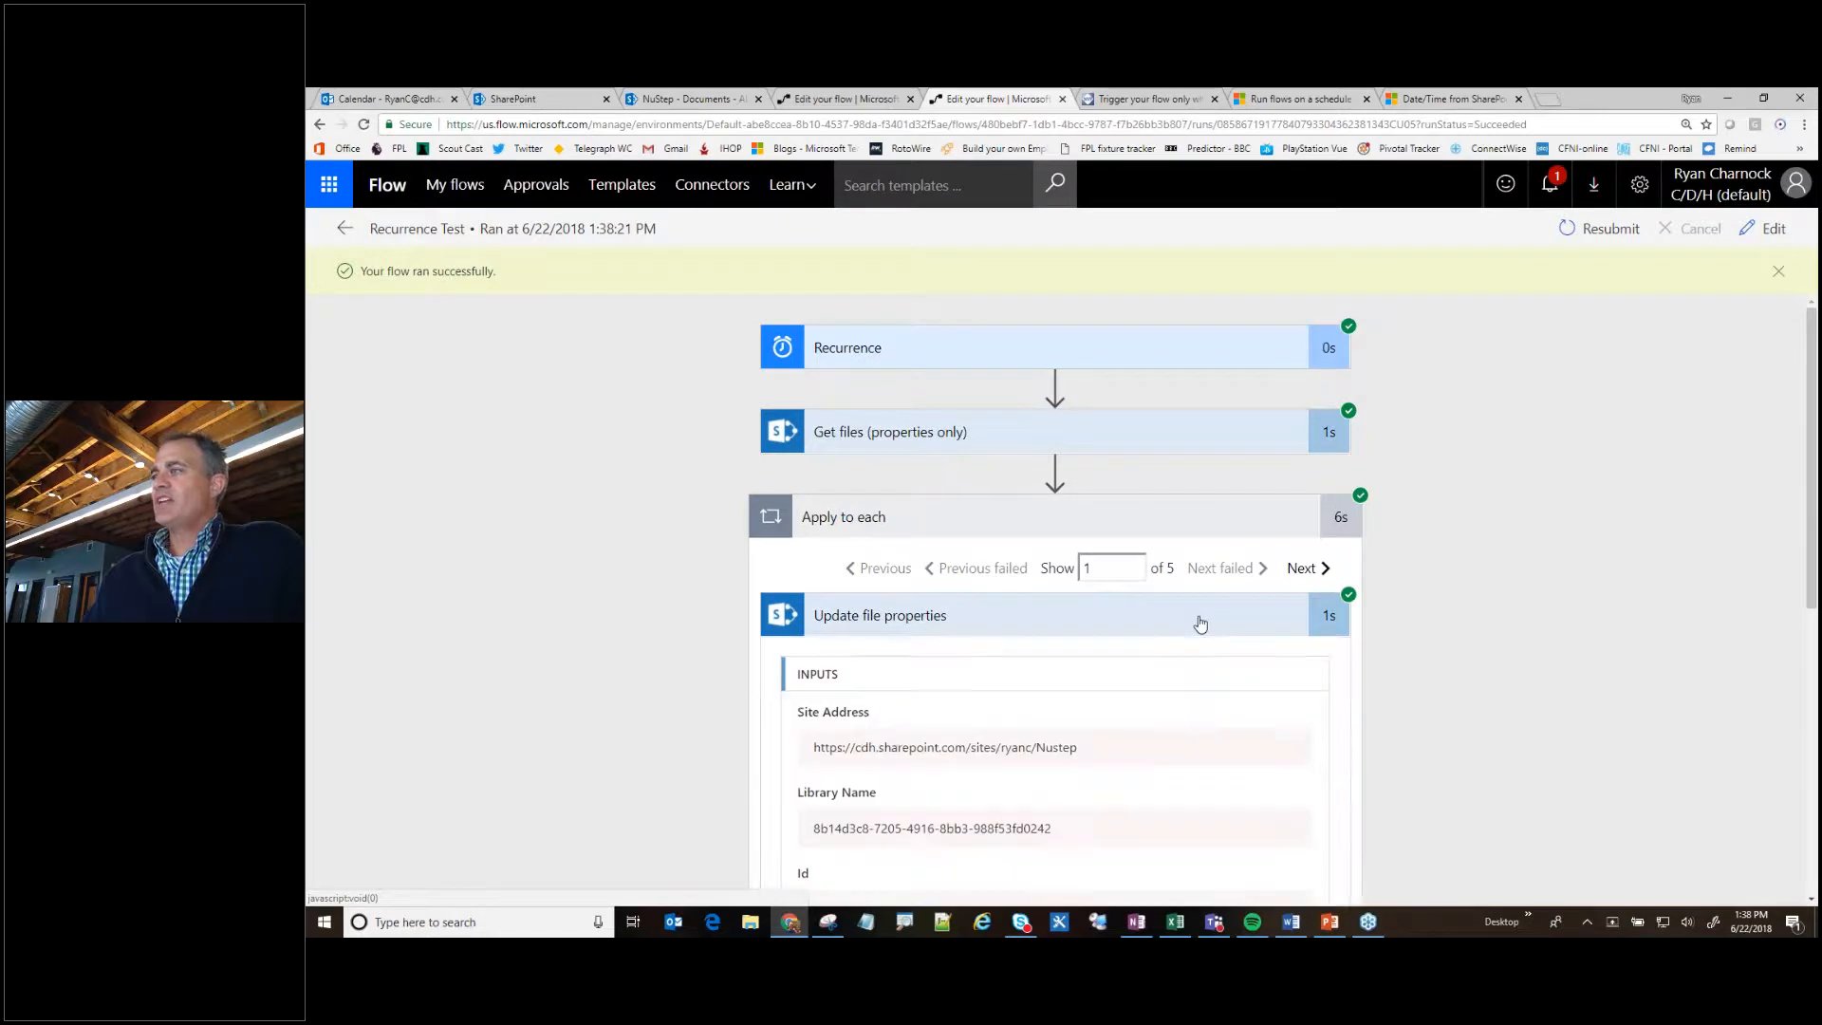
scroll(869, 724, "down", 3)
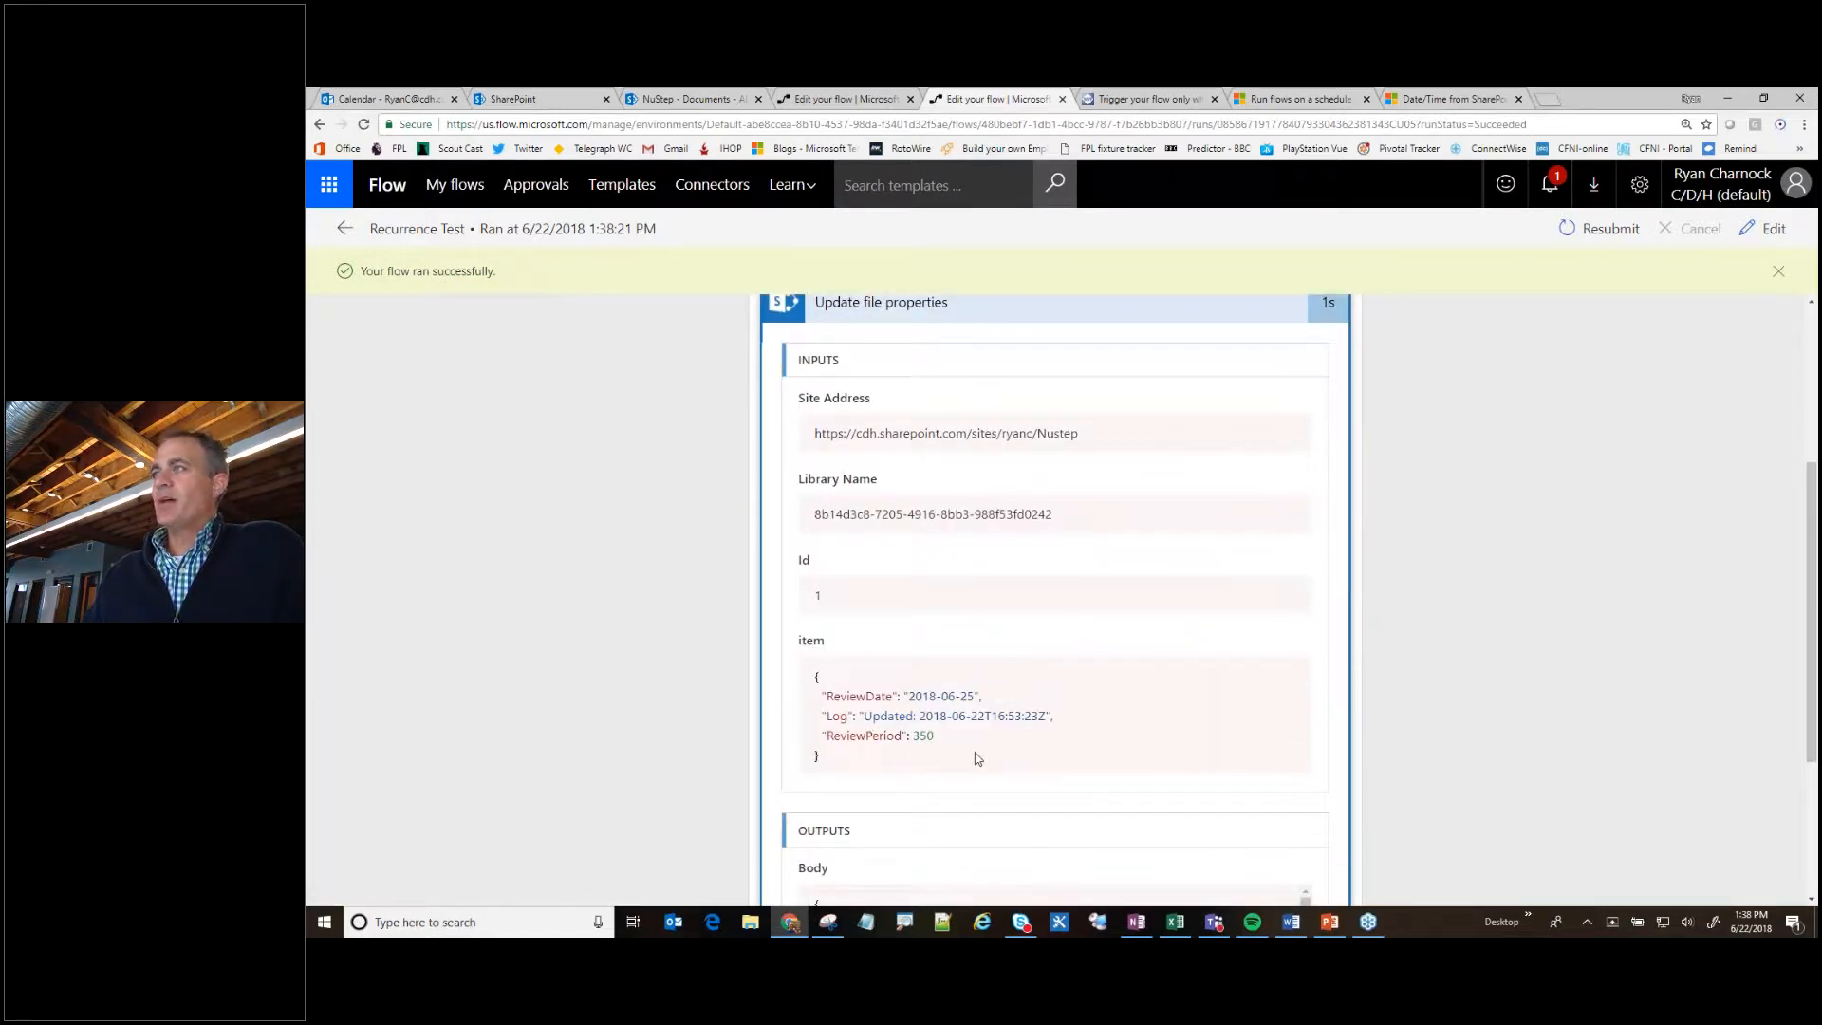
scroll(987, 752, "up", 3)
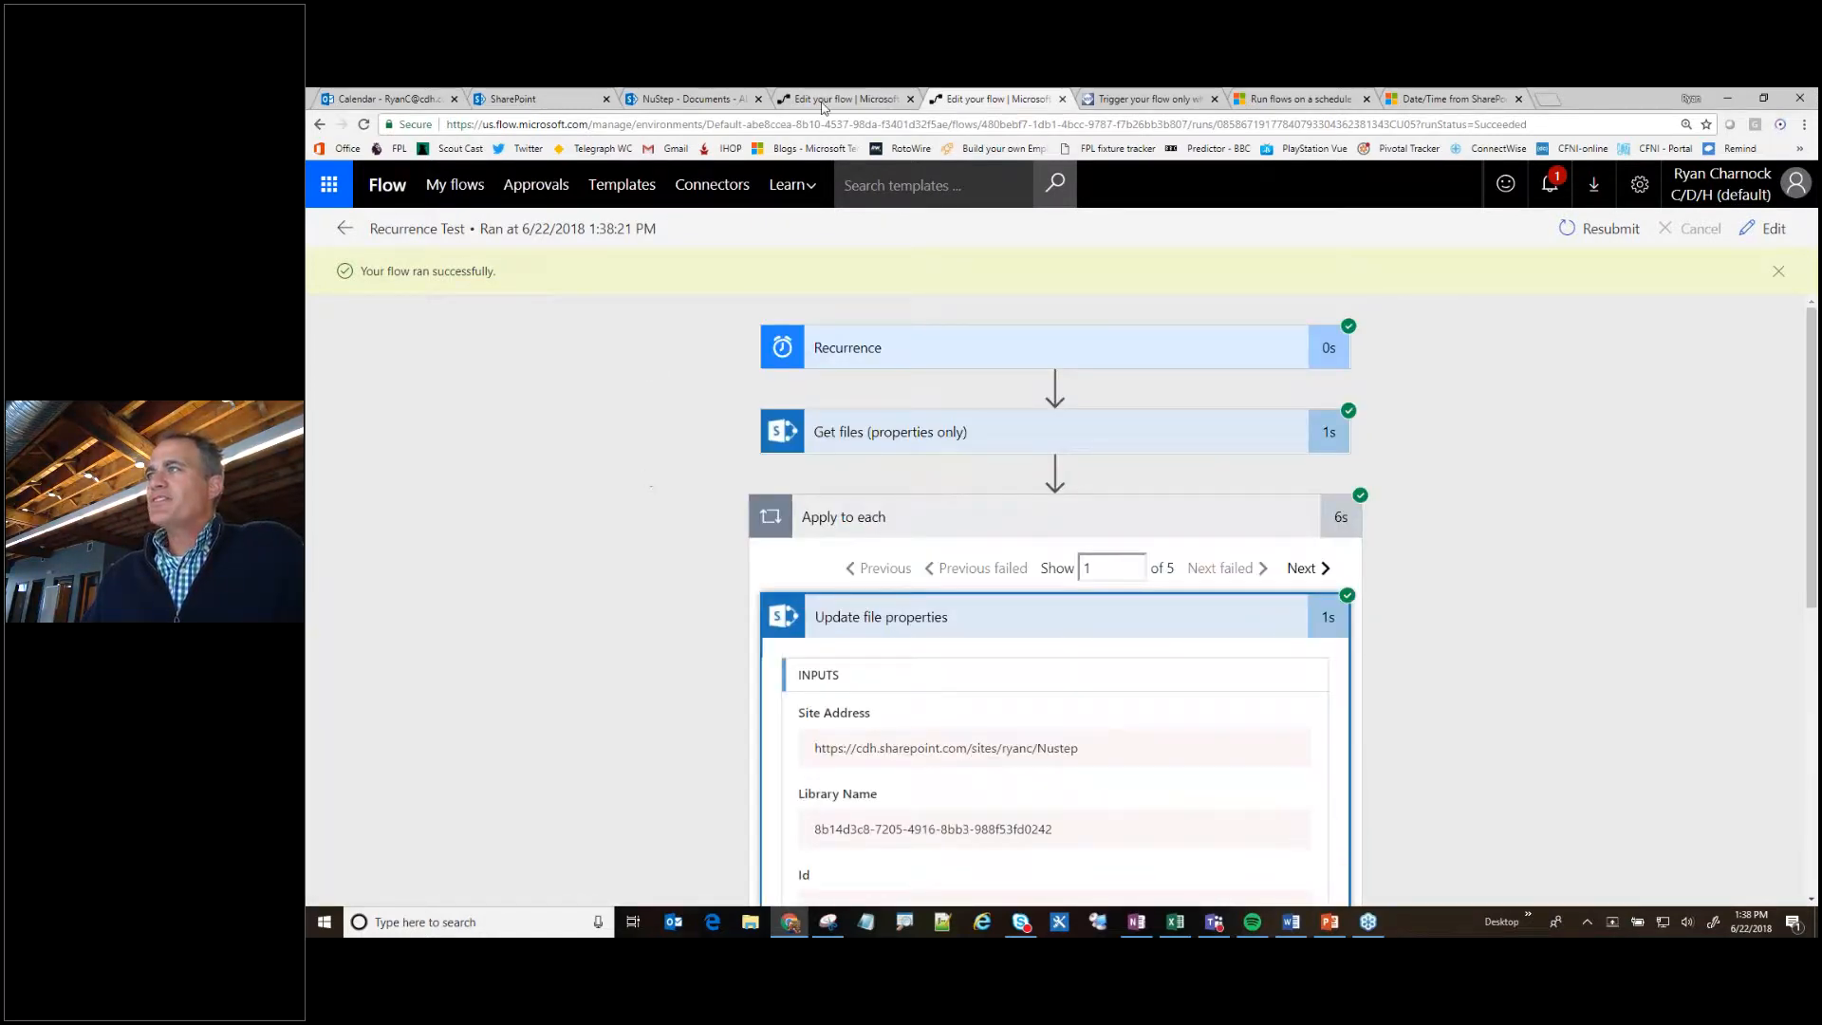
- Highlight the Log column of the NuStep Documents library with a temporary box and arrows, and refresh the list
left_click(671, 99)
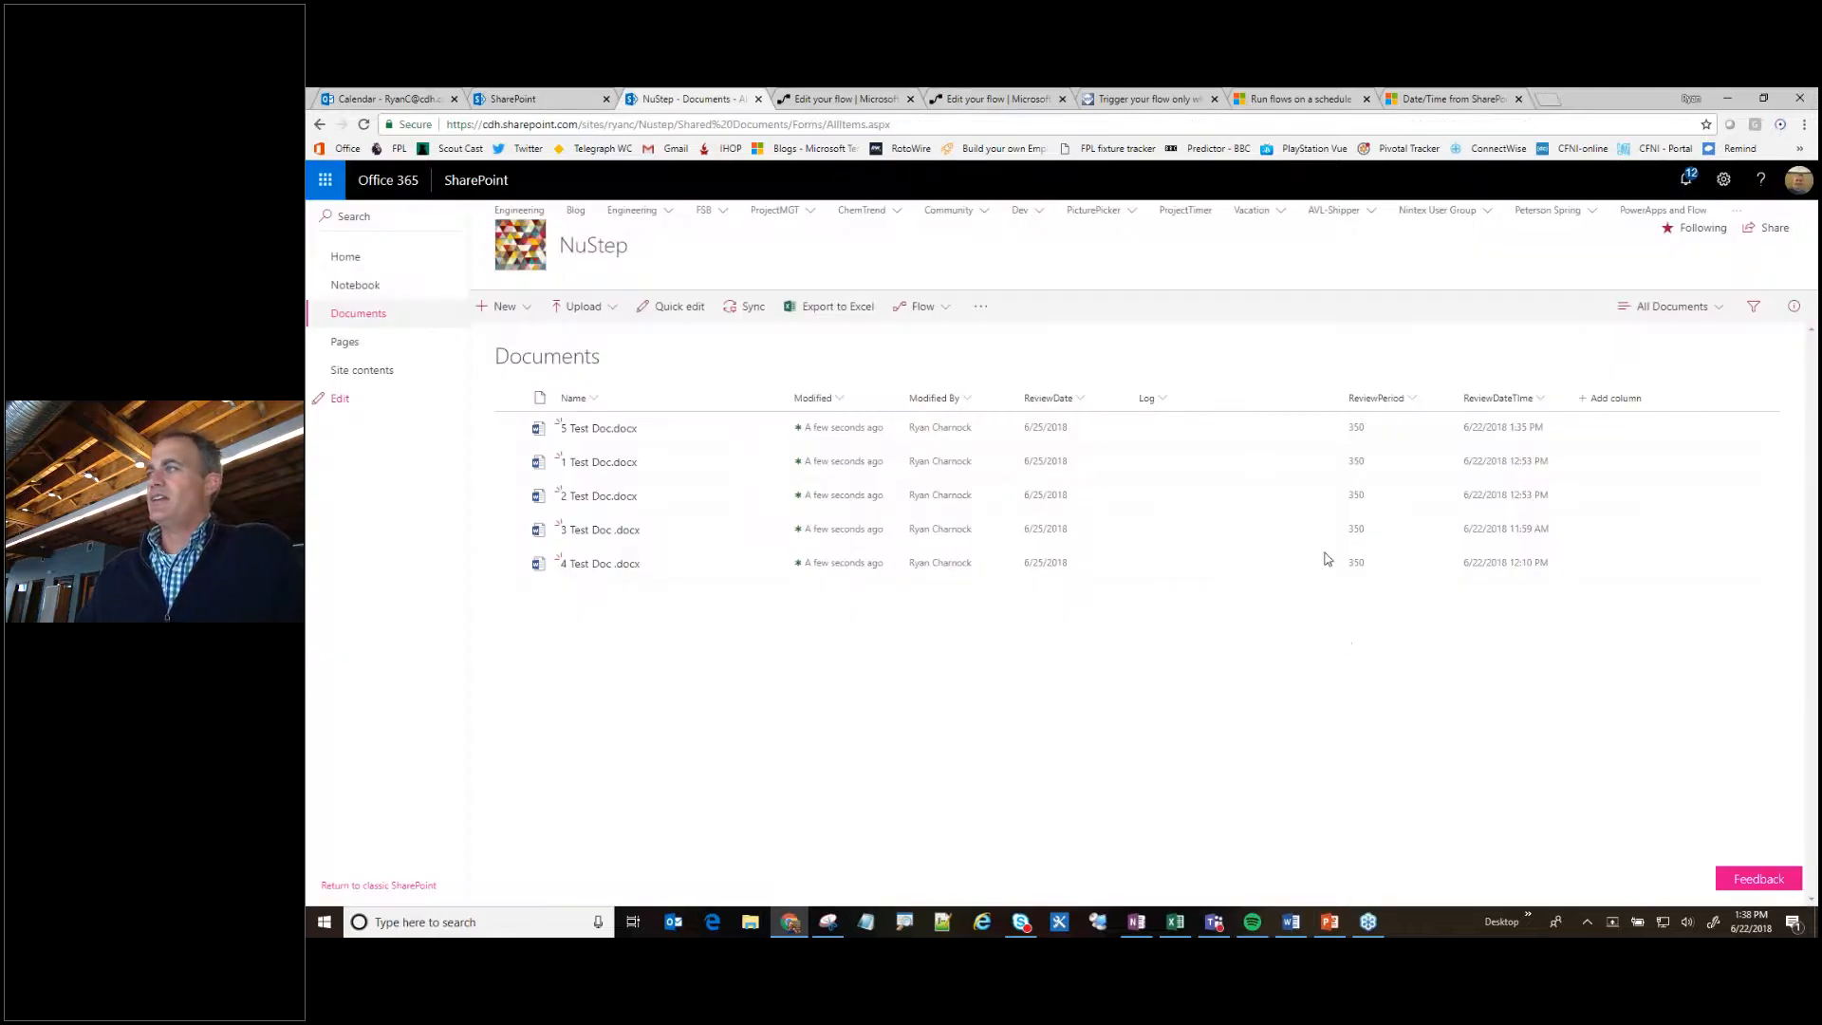
mouse_move(1102, 401)
left_mouse_down()
mouse_move(1295, 465)
mouse_move(1329, 623)
left_mouse_up()
left_click_drag(1188, 436, 1293, 407)
left_click_drag(1211, 463, 1268, 462)
mouse_move(1178, 503)
left_mouse_down()
mouse_move(1255, 502)
mouse_move(1240, 585)
left_mouse_up()
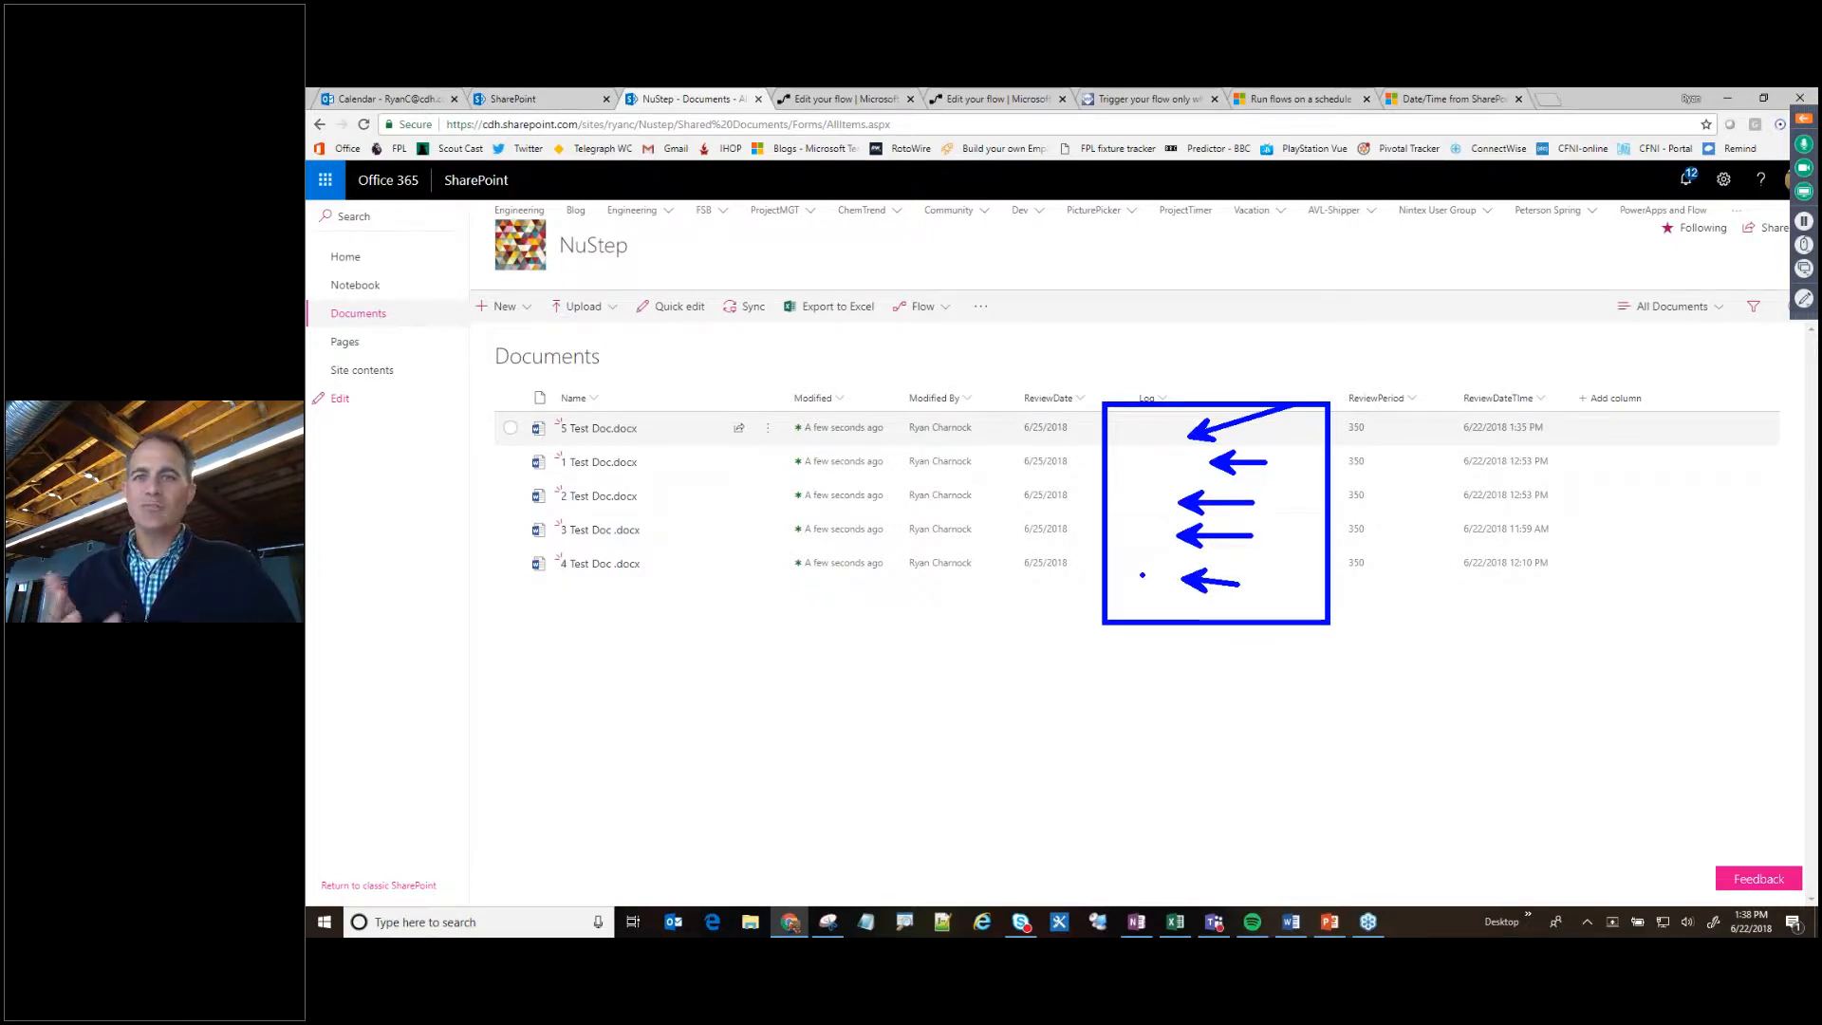
key("Escape")
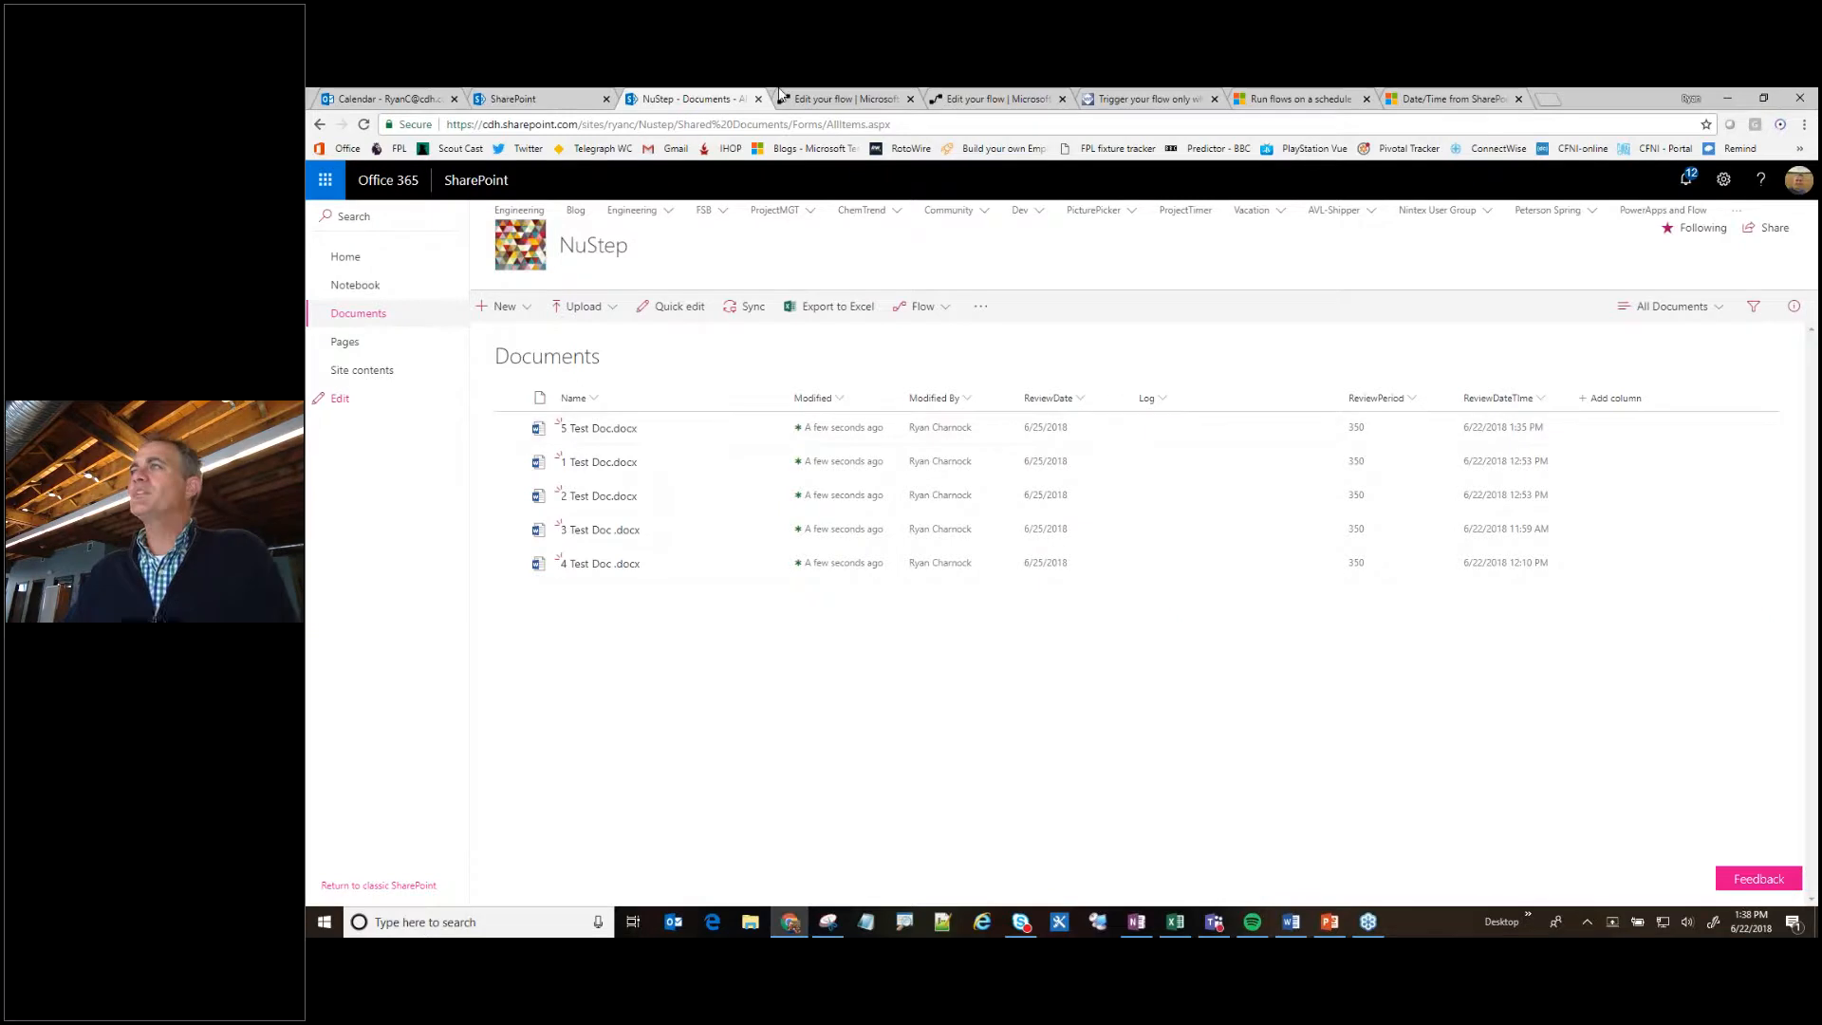
key("F5")
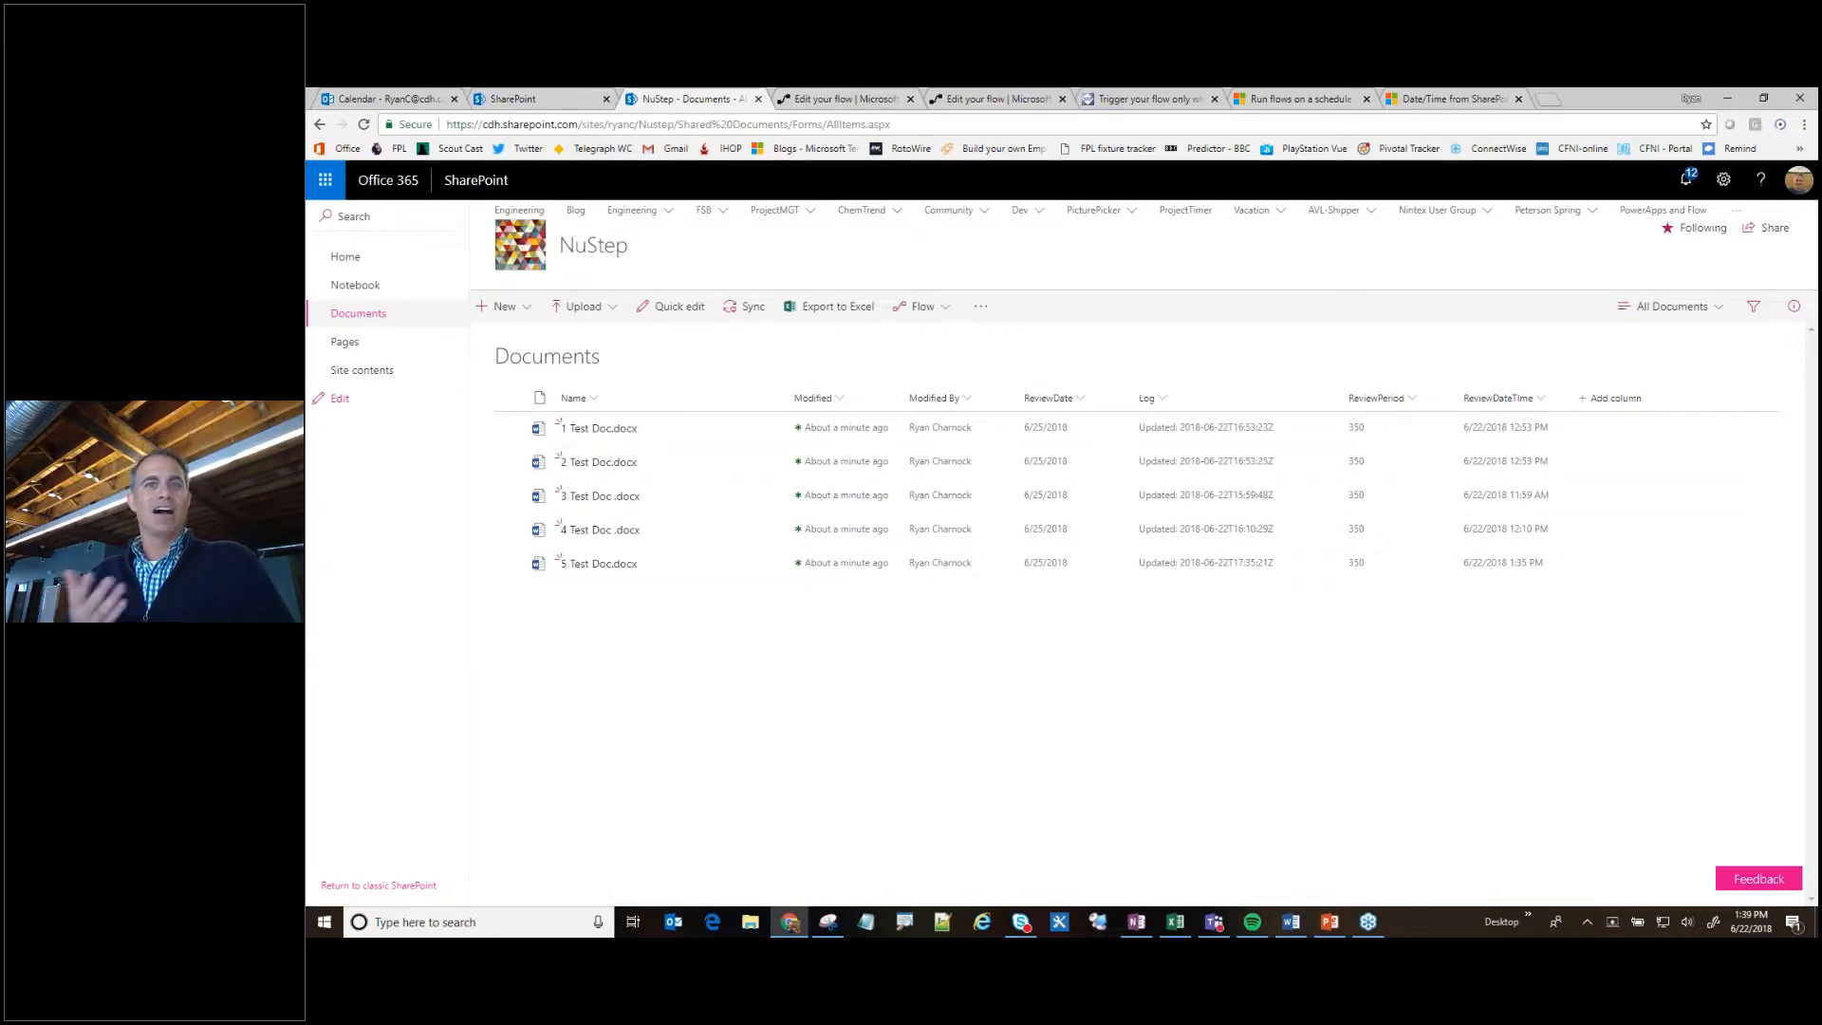
- Return to the Recurrence Test flow, dismiss the run confirmation and examine the Recurrence trigger's run inputs
left_click(839, 102)
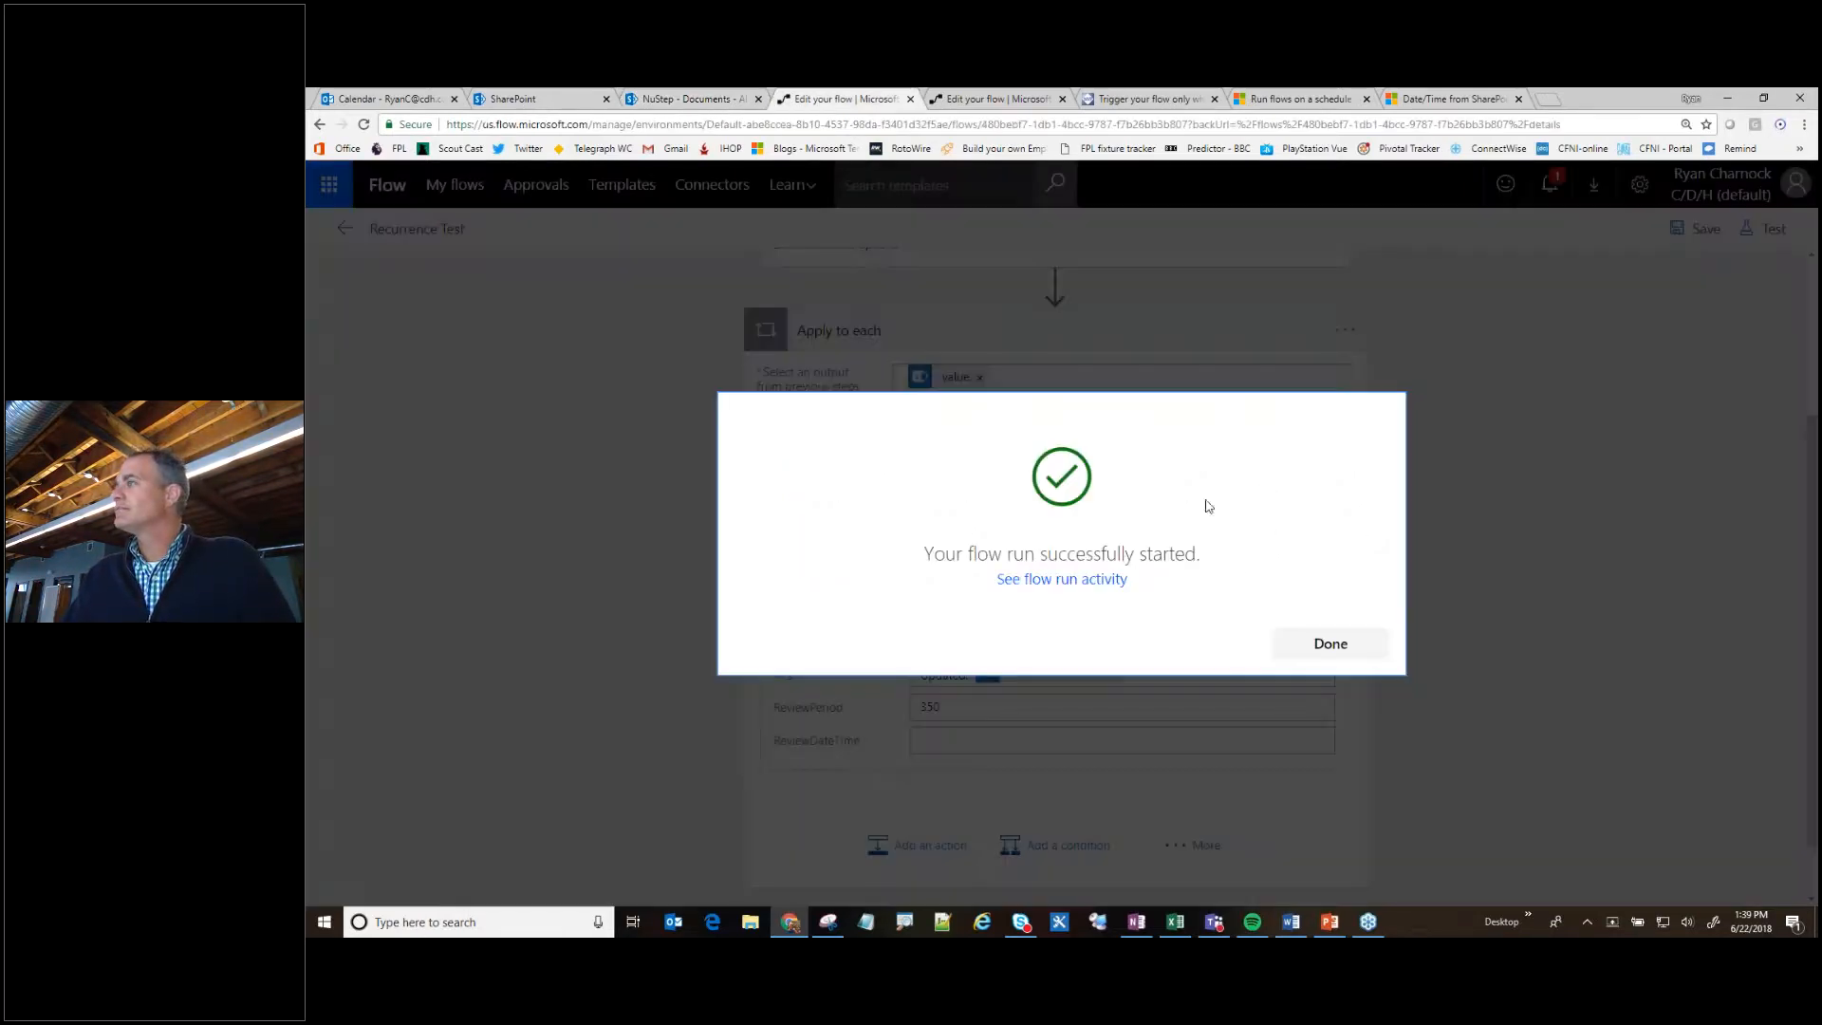
left_click(1334, 645)
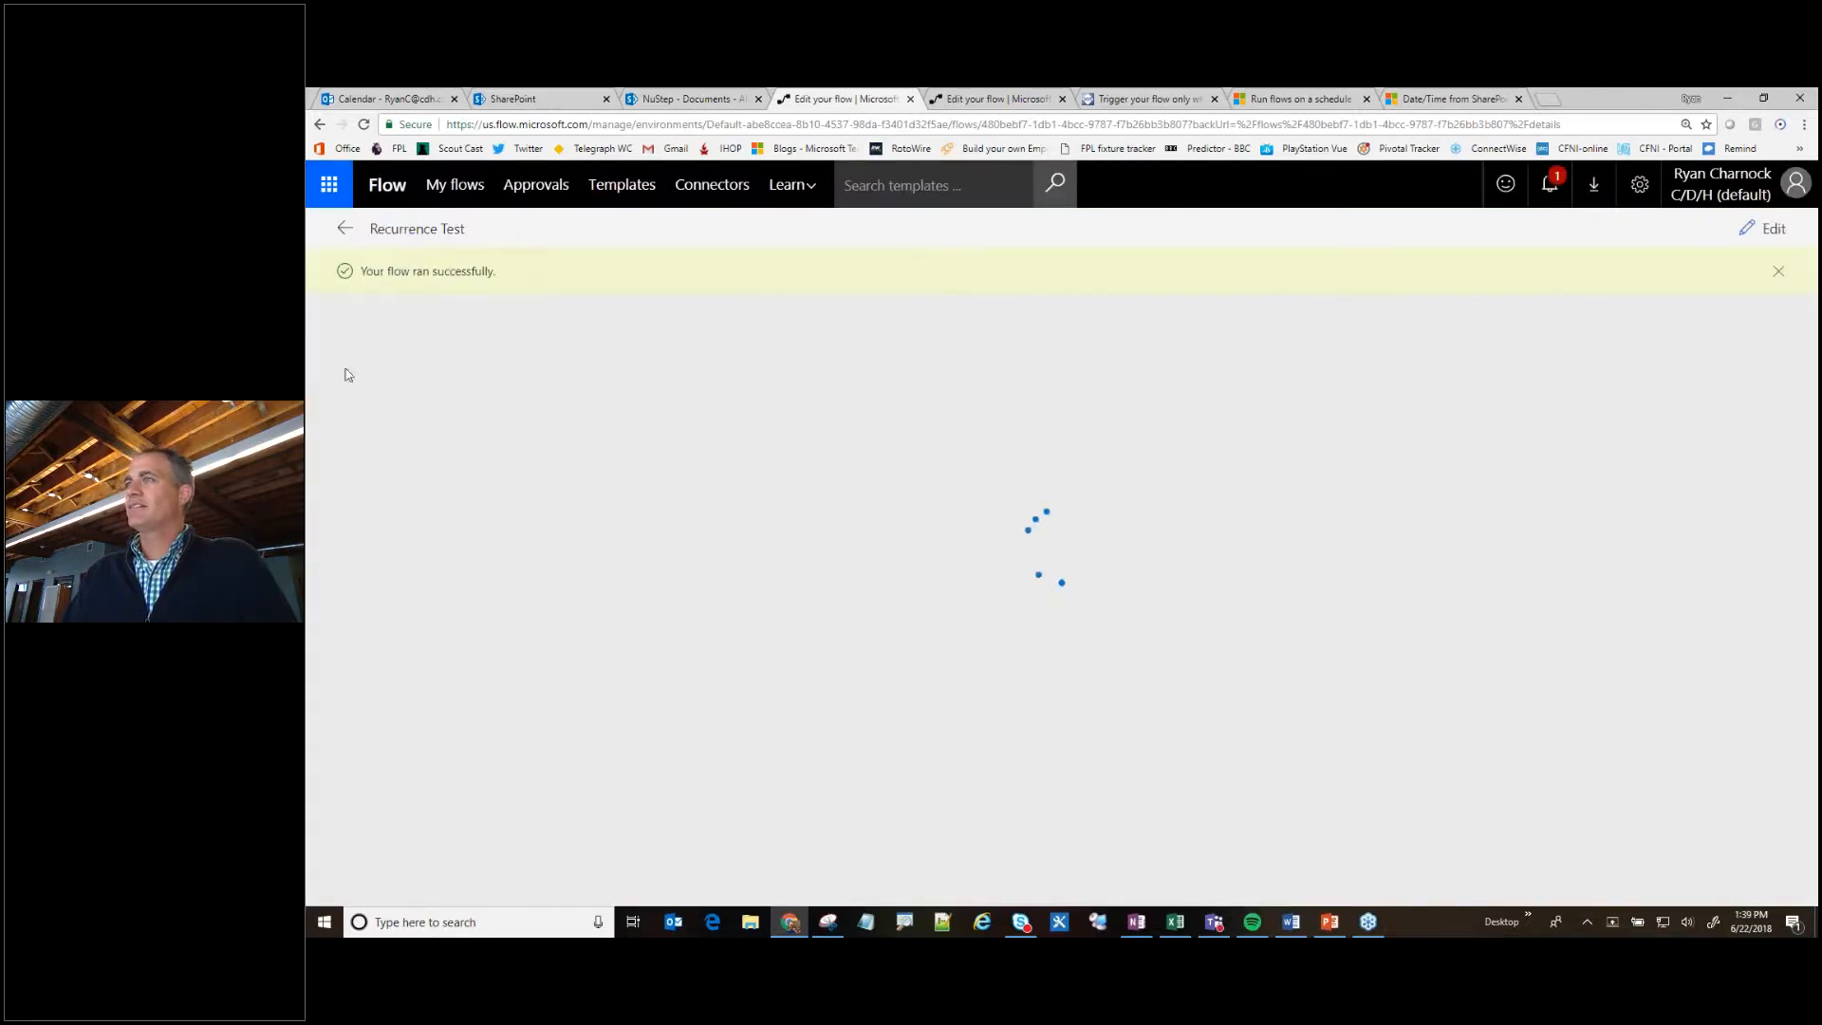
left_click(870, 361)
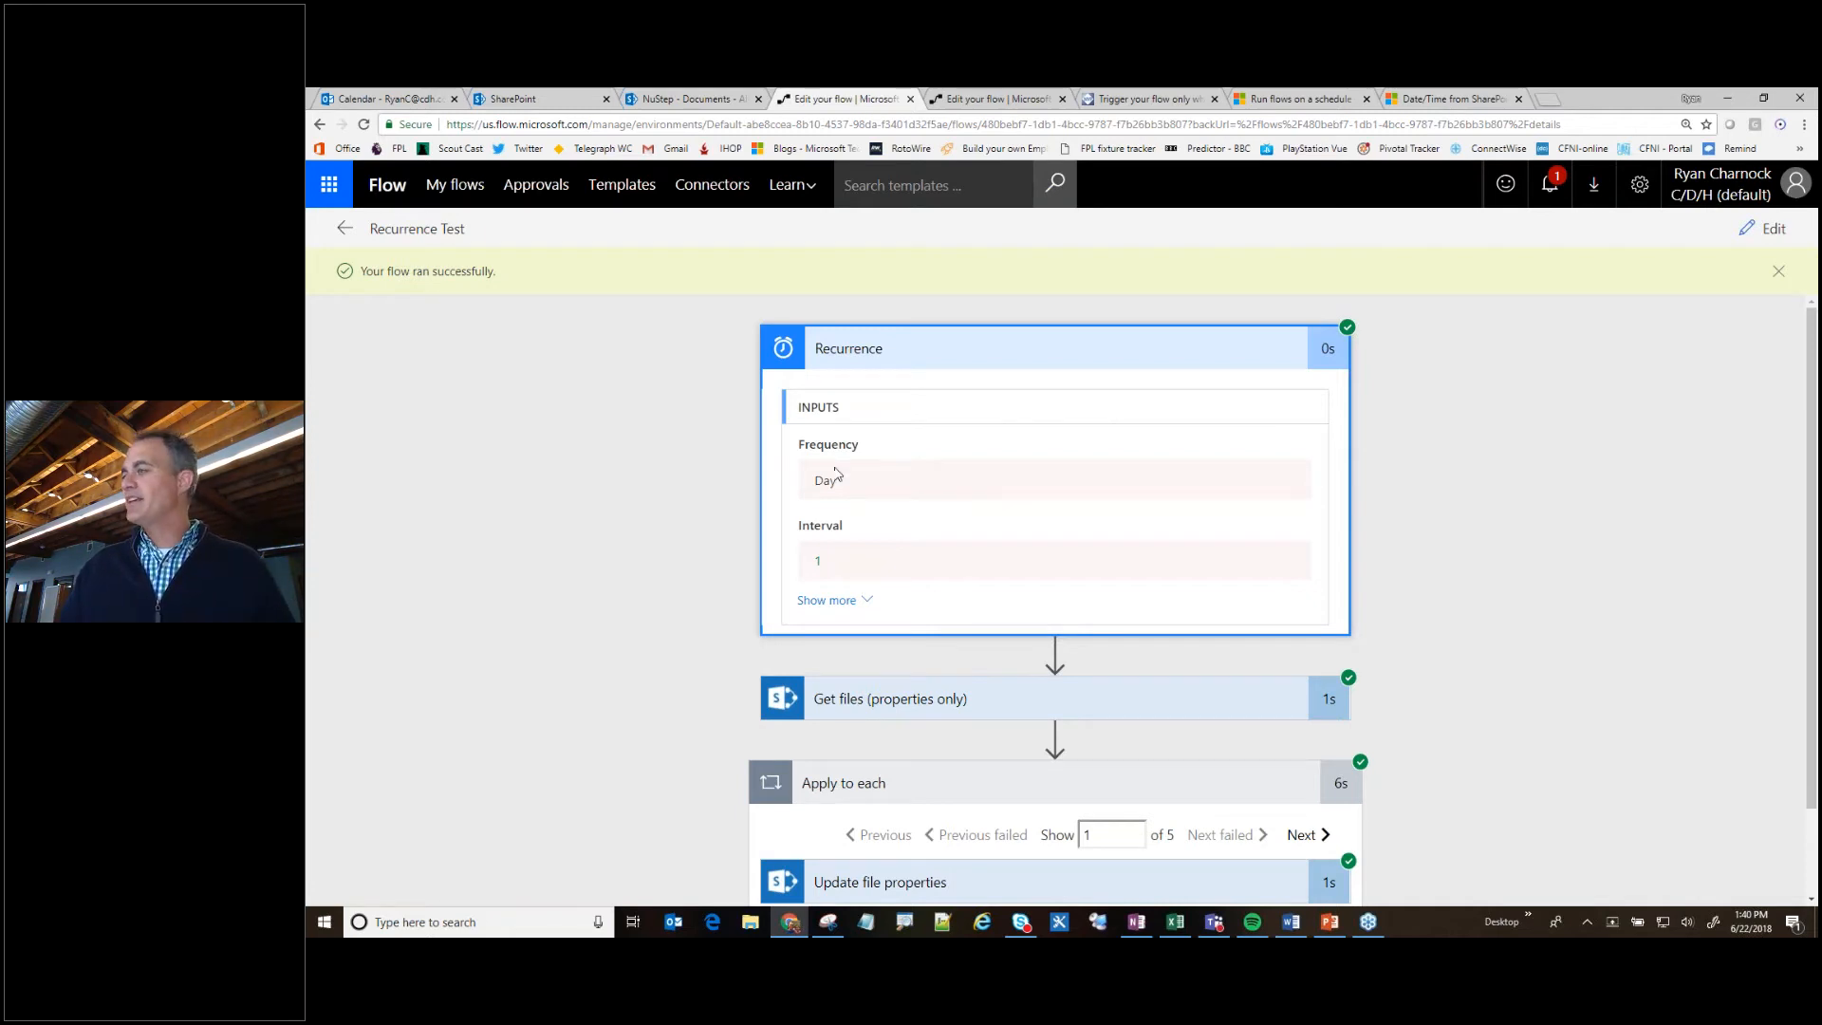
- Switch to the Triggered.pptx presentation in PowerPoint and show slide 4 with the contact details
left_click(1328, 919)
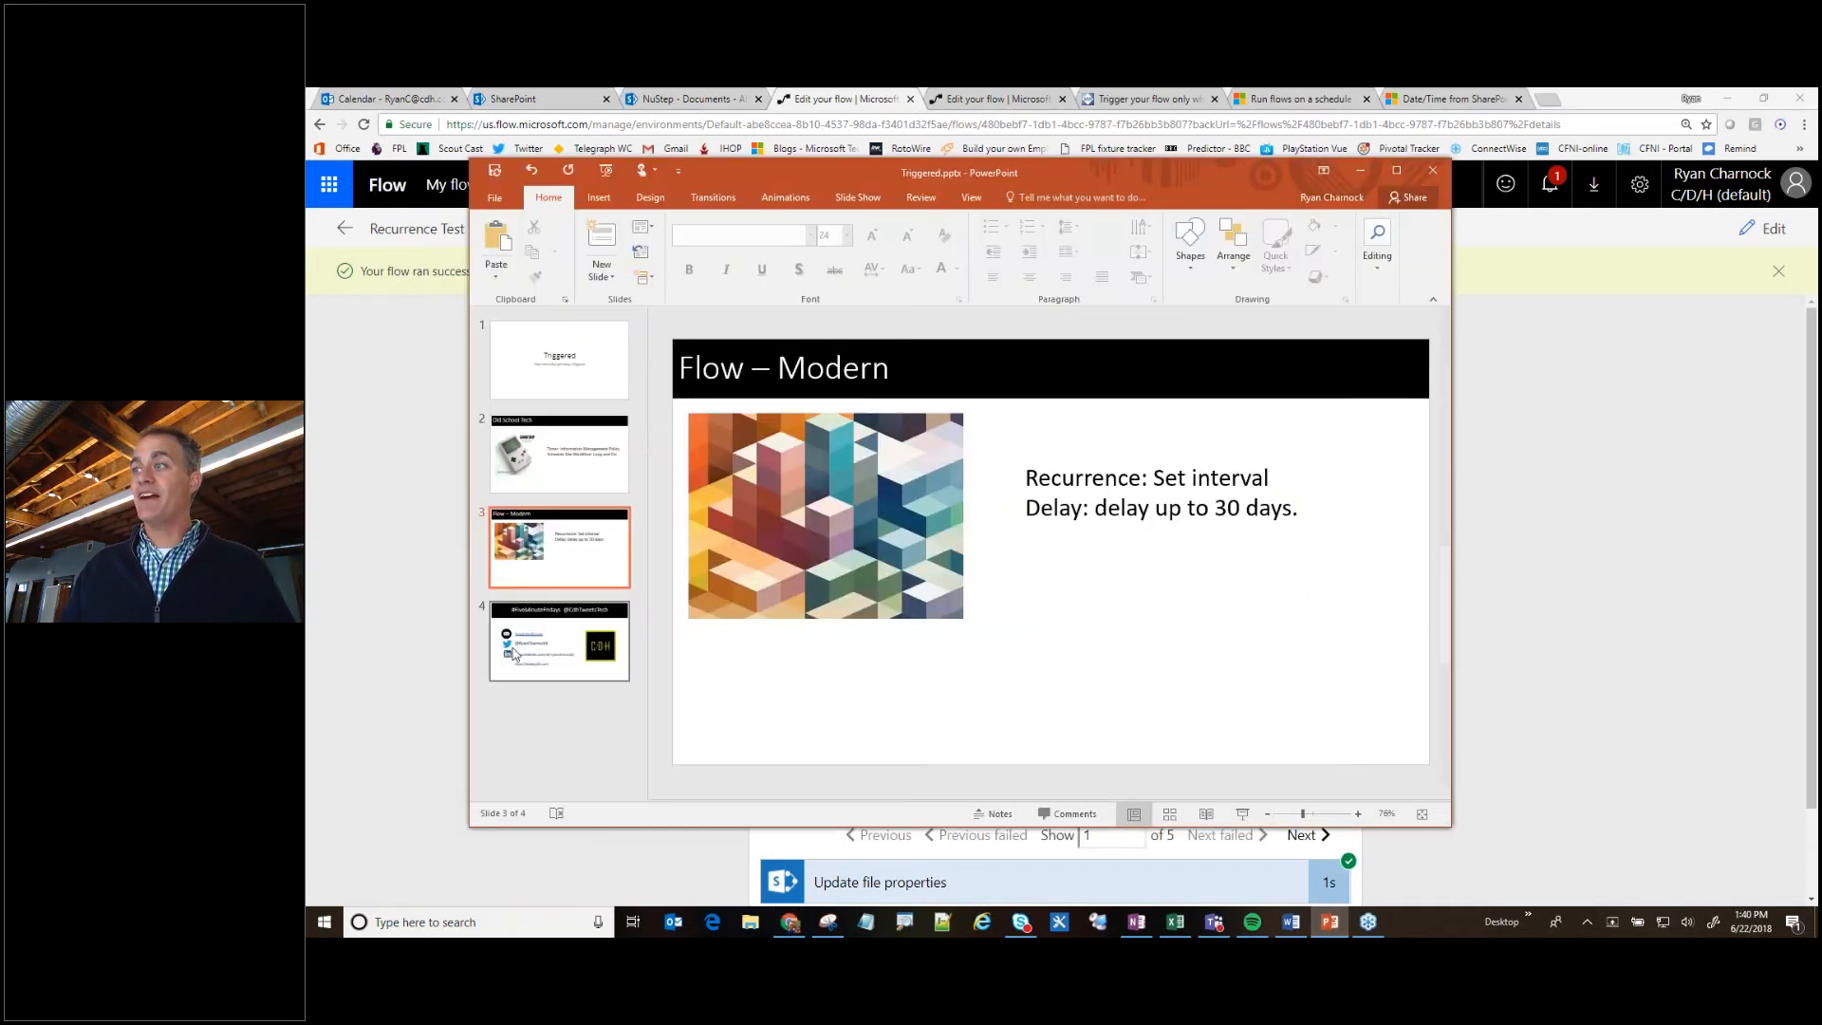
left_click(513, 649)
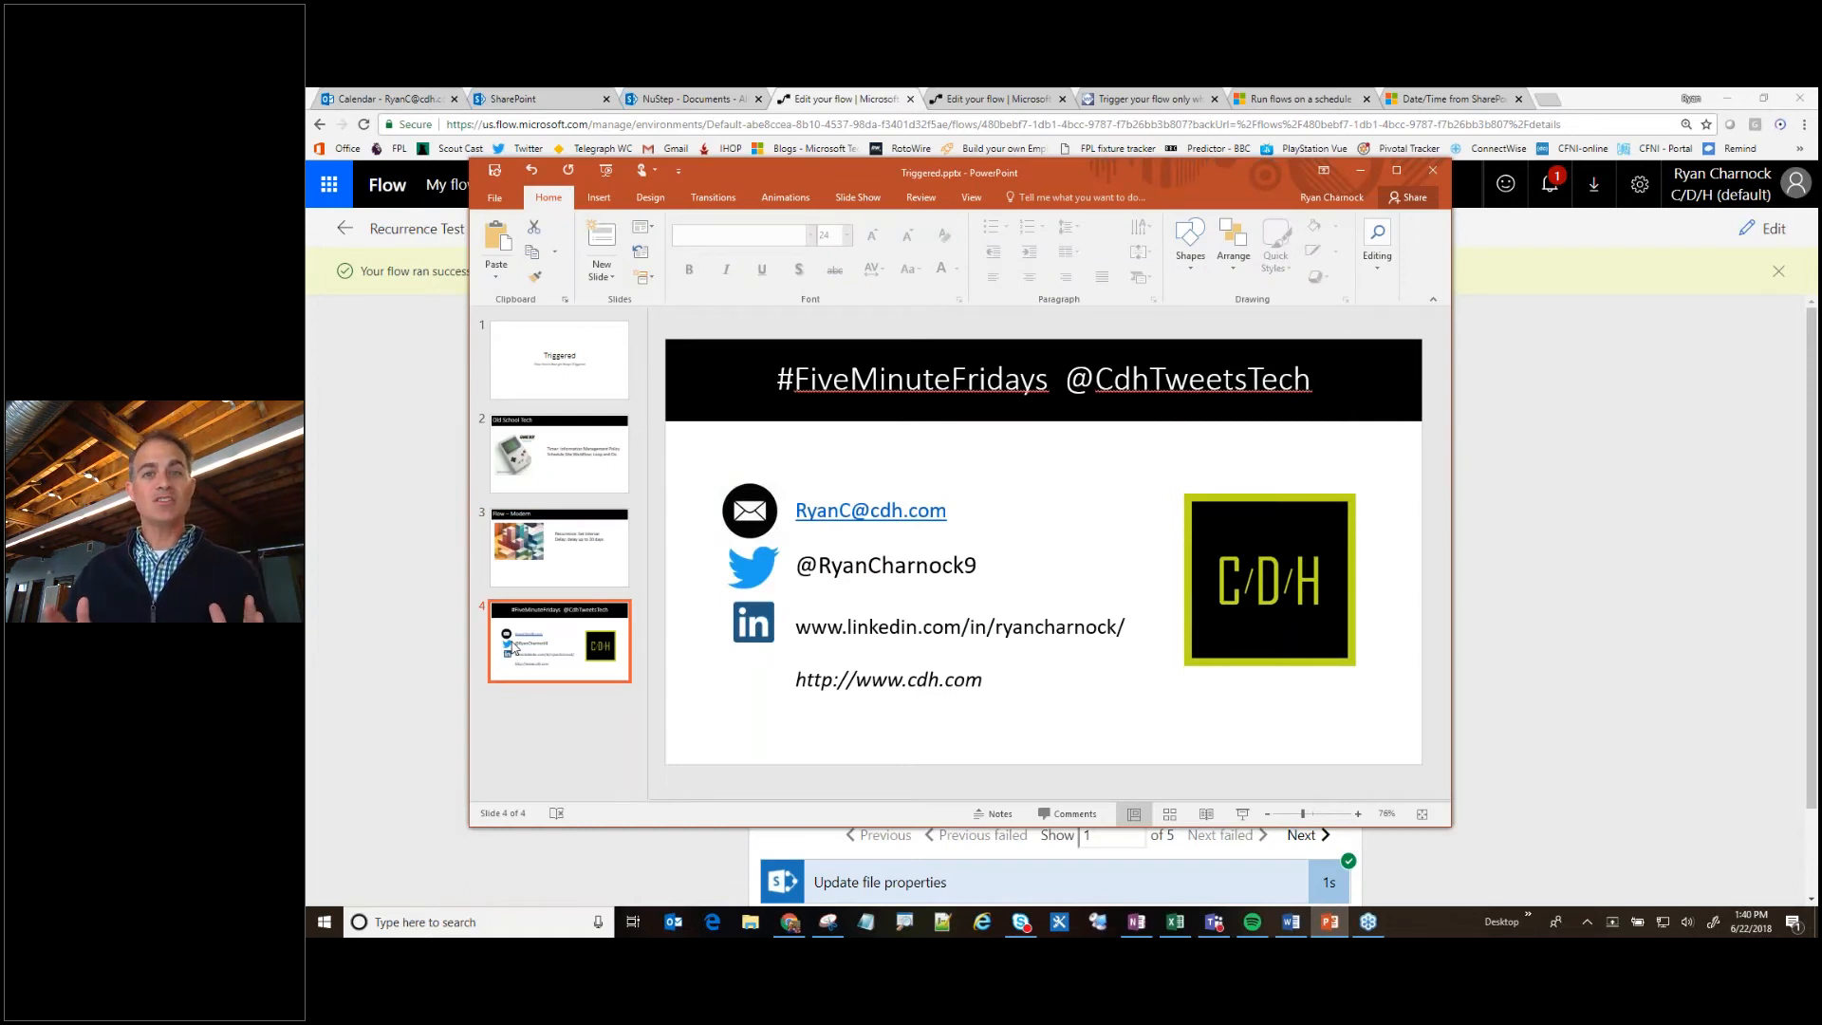